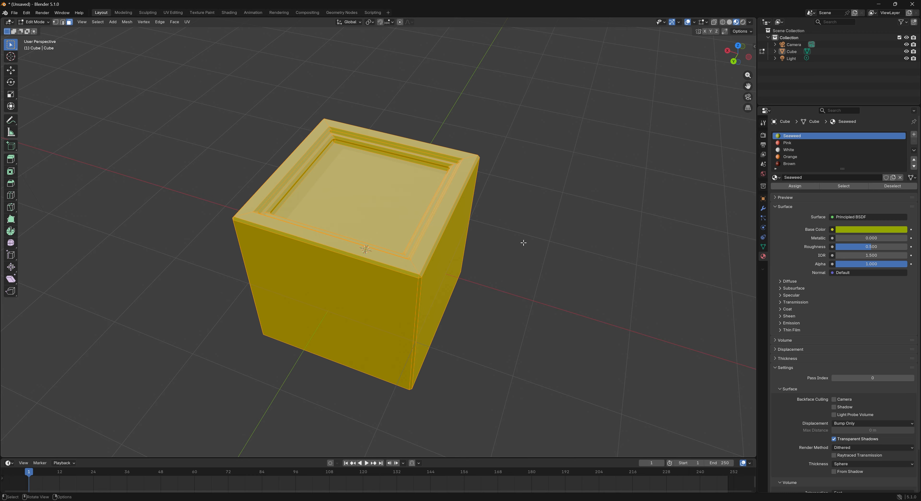
Step: Subdivide the cube's recessed top face once into four equal square faces
key(Tab)
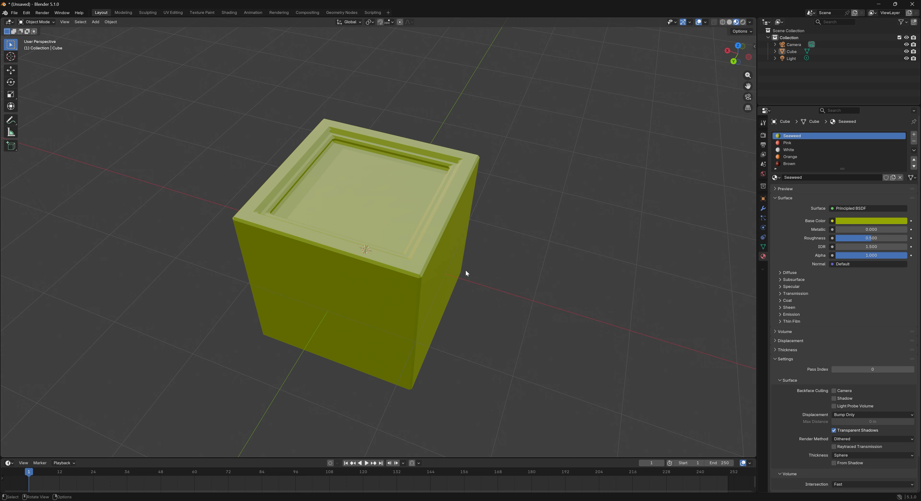
click(315, 189)
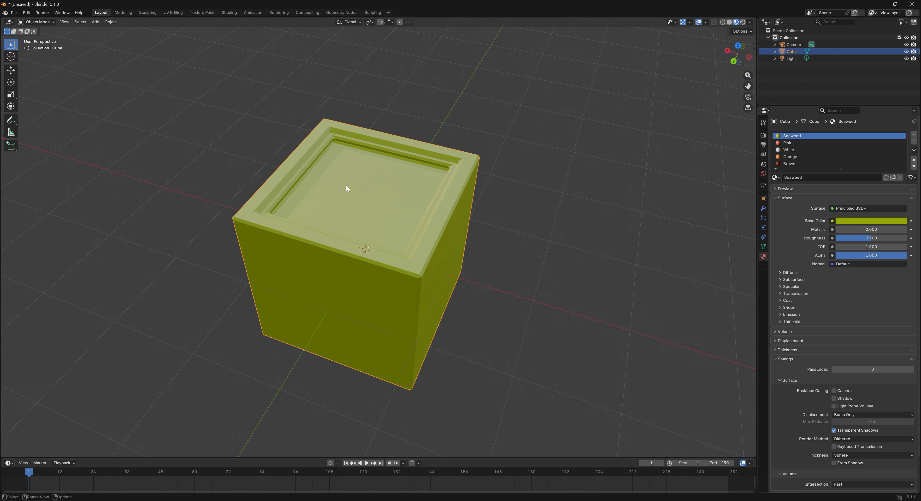
key(Tab)
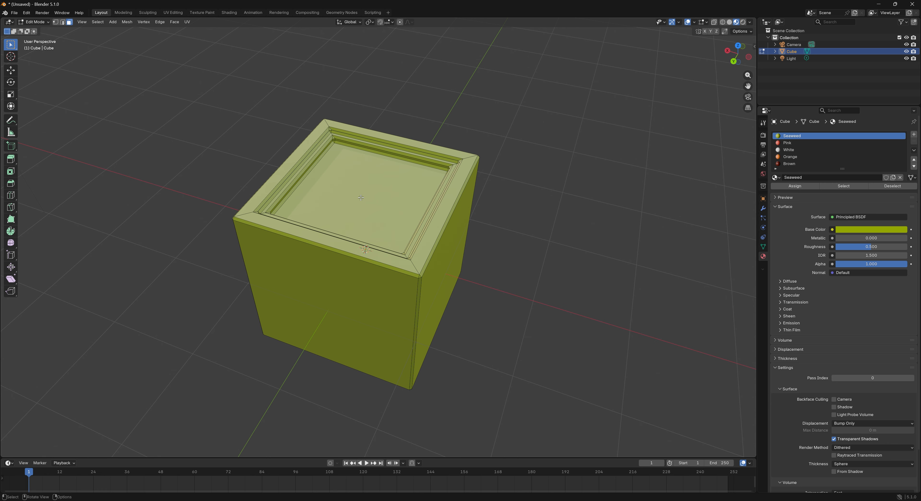
click(400, 196)
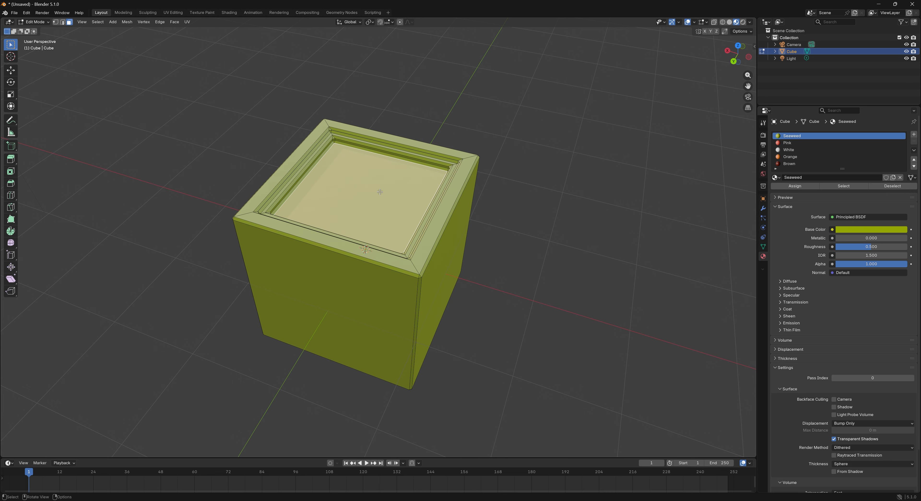
right_click(378, 182)
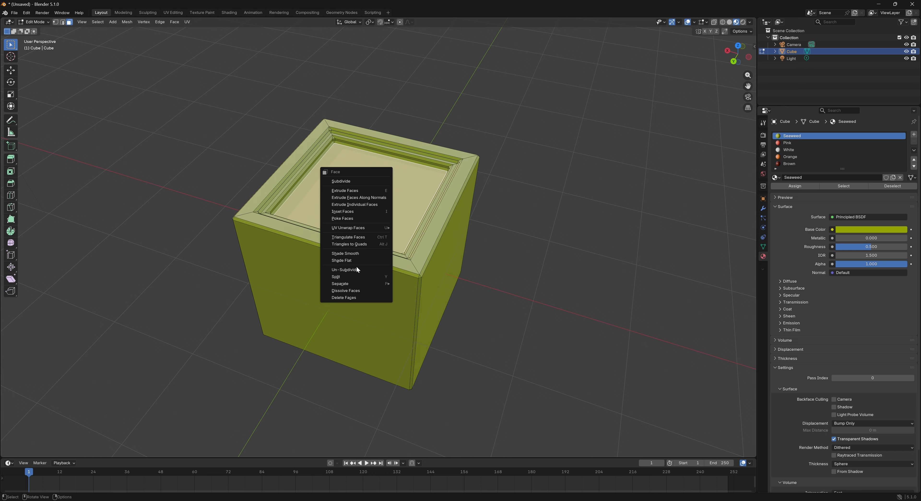
click(353, 182)
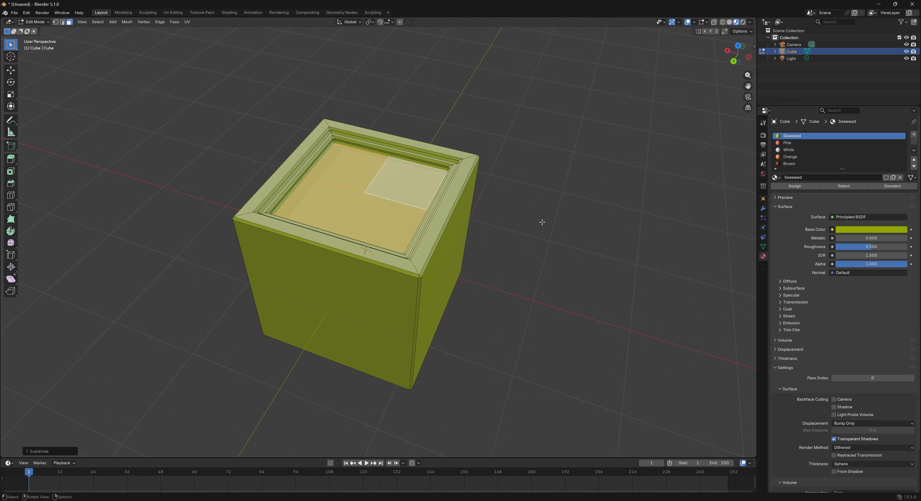
click(201, 112)
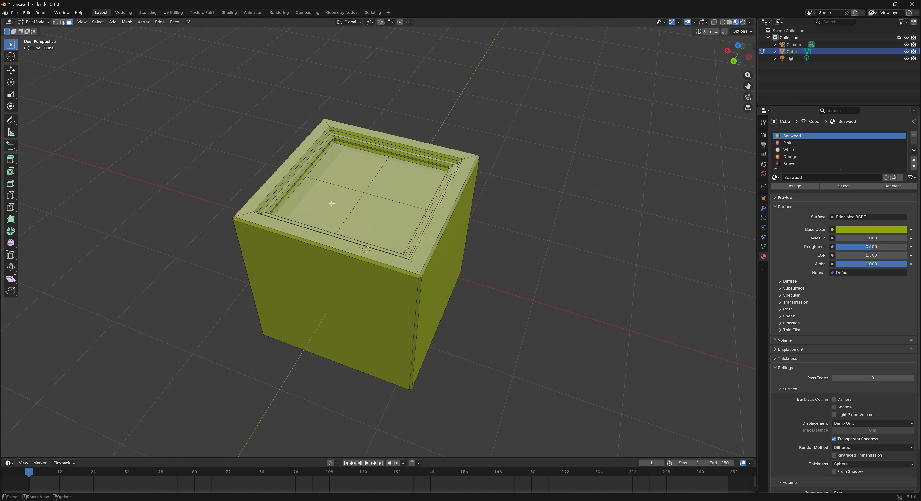
Step: Extrude one quarter of the recessed top face upward by about 0.05 m to form a raised block
click(340, 204)
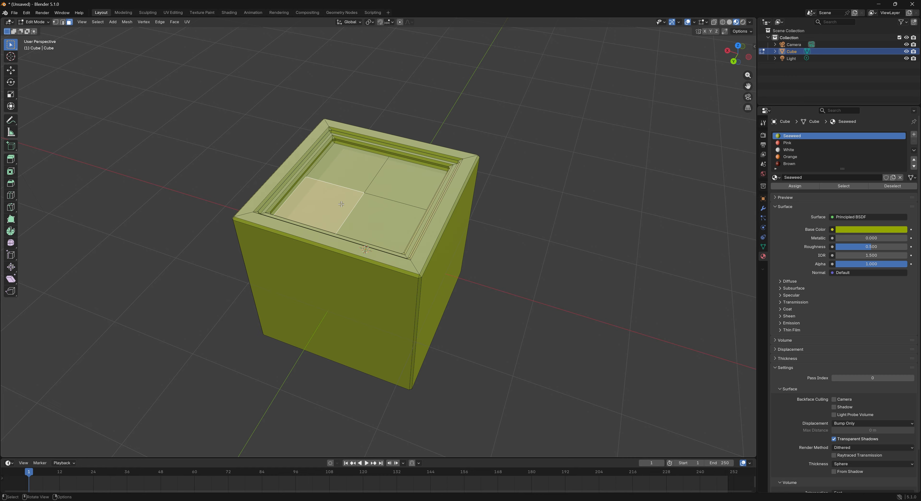
key(e)
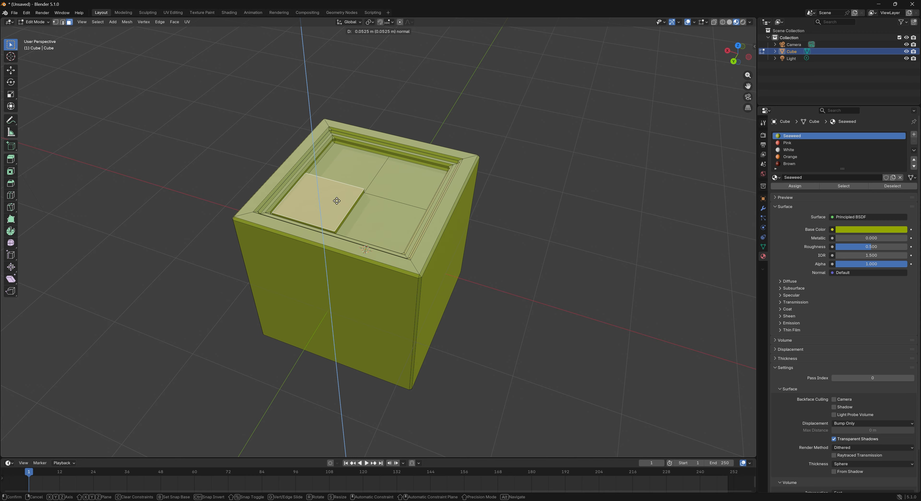
click(337, 201)
click(628, 223)
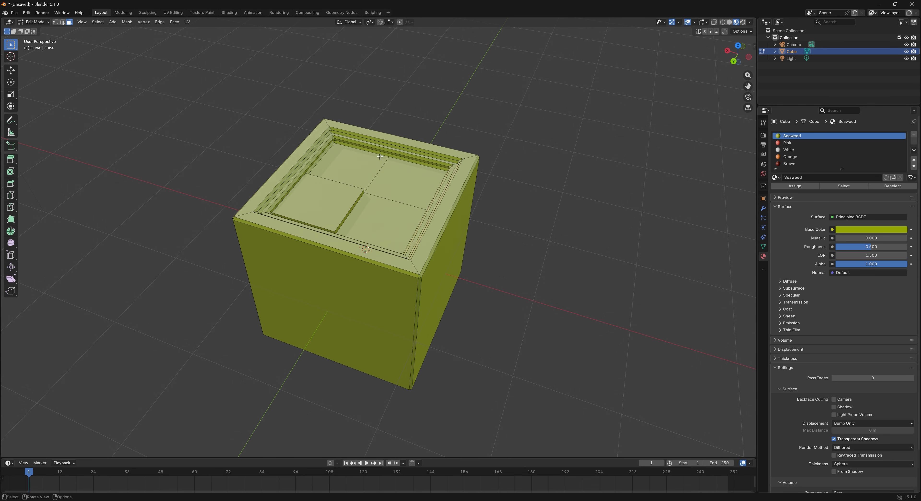
Step: Assign the Pink material to the three flat quarter faces beside the raised block
scroll(289, 159, up, 5)
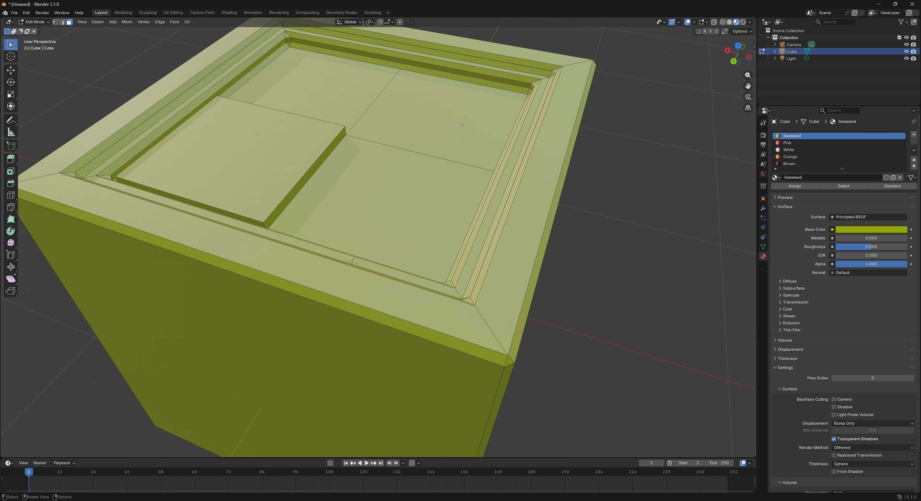
click(358, 108)
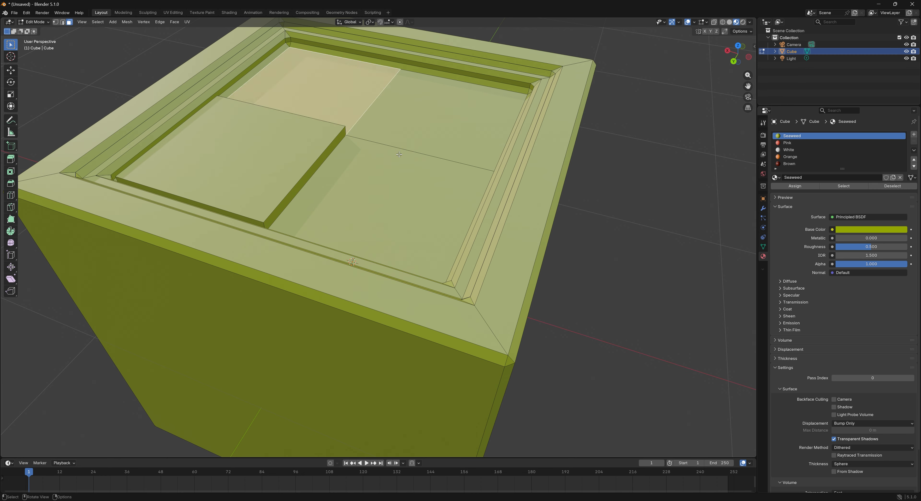
shift+click(397, 129)
shift+click(415, 181)
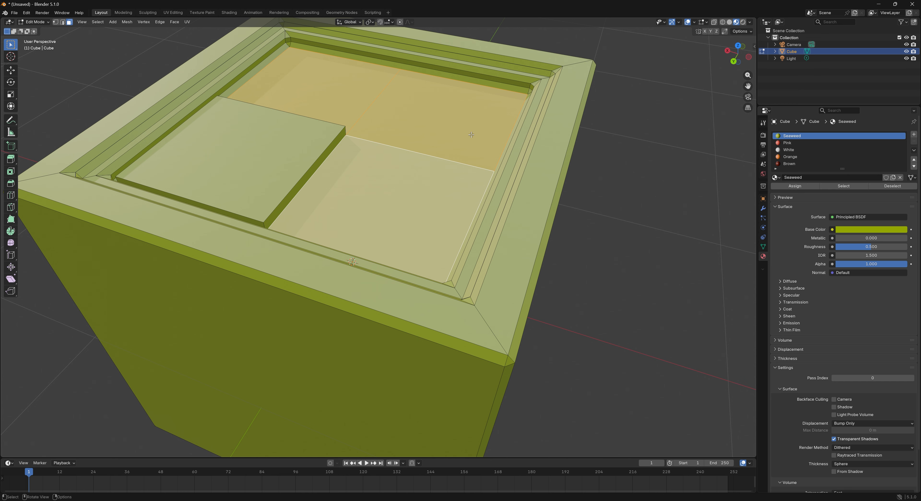
click(834, 144)
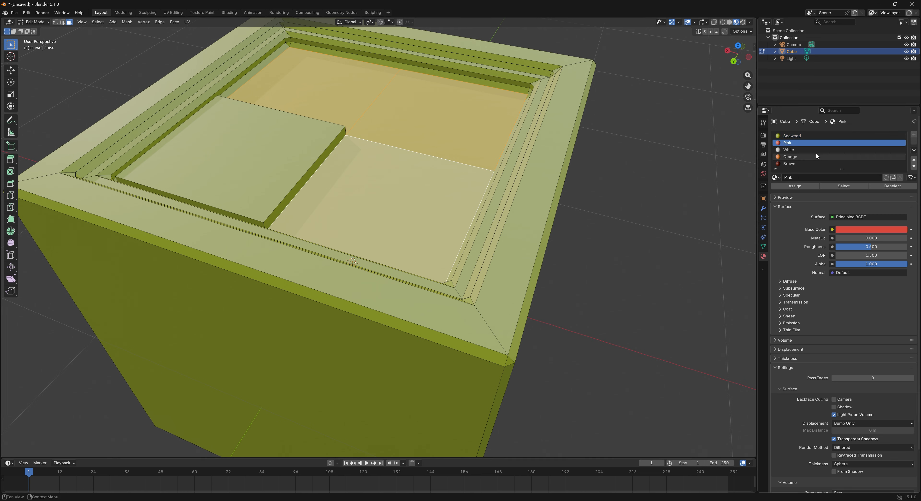
click(796, 185)
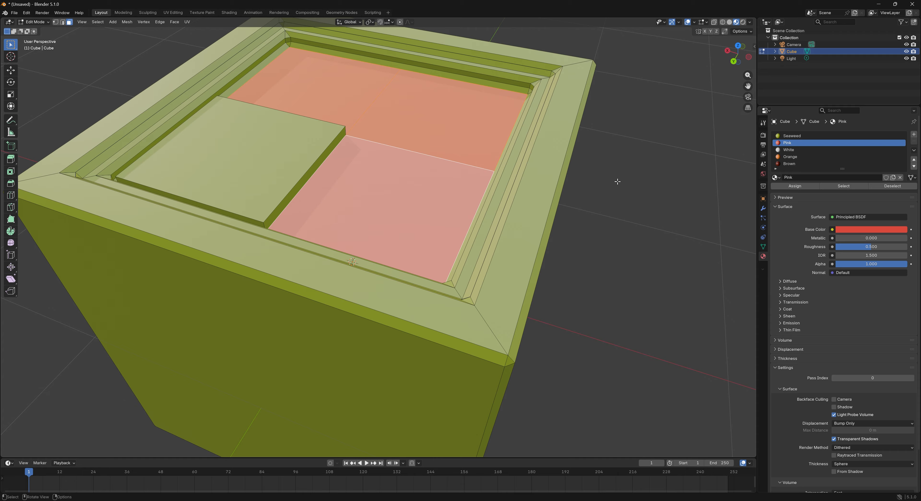
click(628, 173)
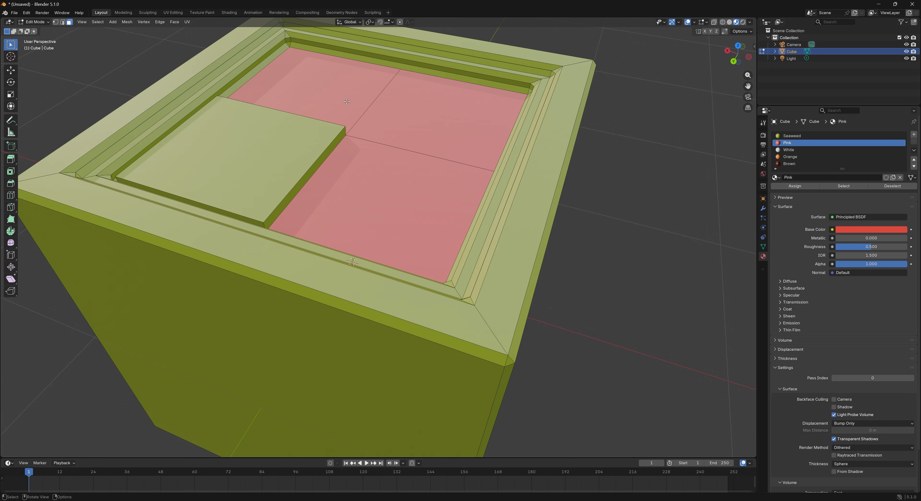
click(415, 109)
shift+click(370, 200)
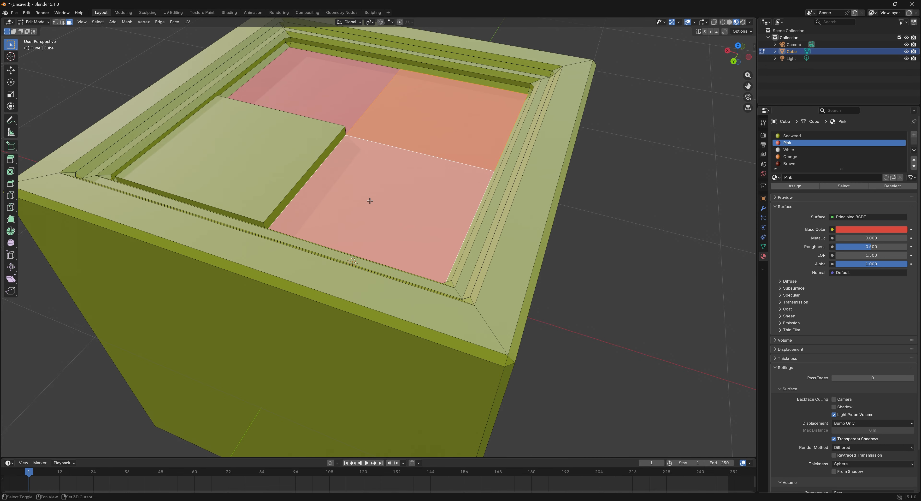
shift+click(313, 53)
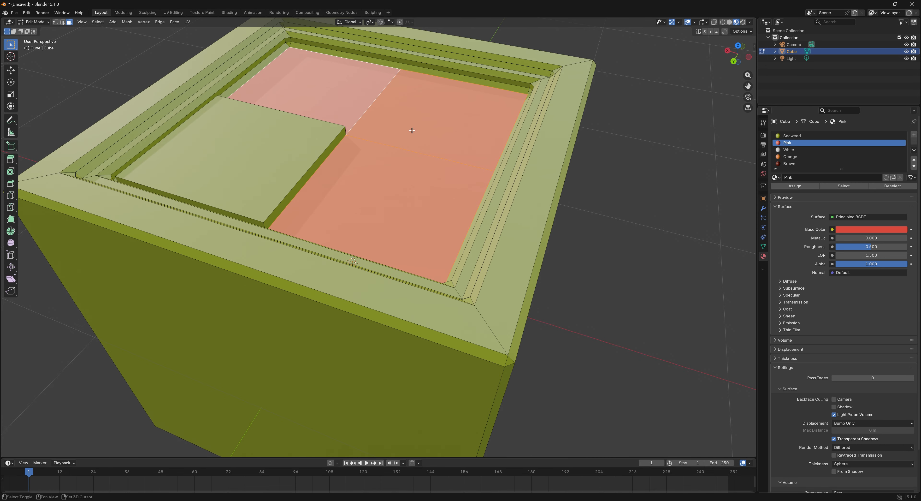
click(810, 187)
key(alt+a)
Step: Assign the Orange material to the top and all side faces of the raised quarter block
middle_drag(369, 168, 318, 97)
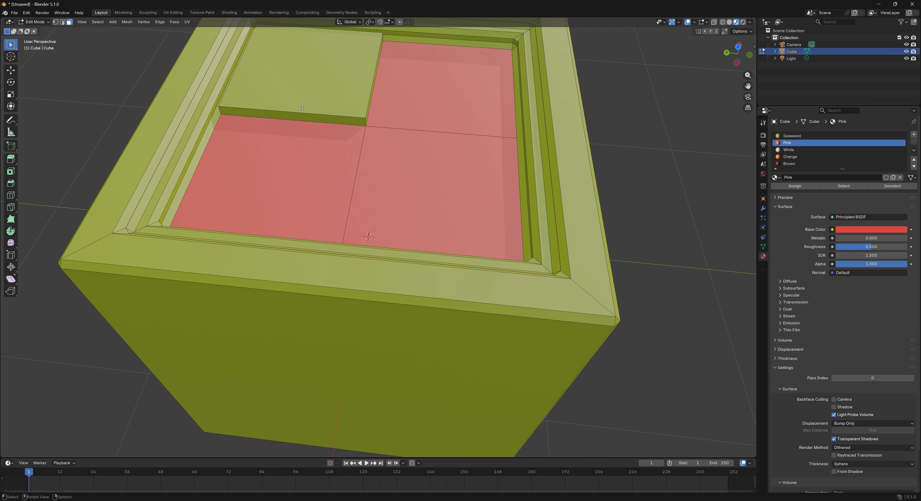
shift+click(317, 96)
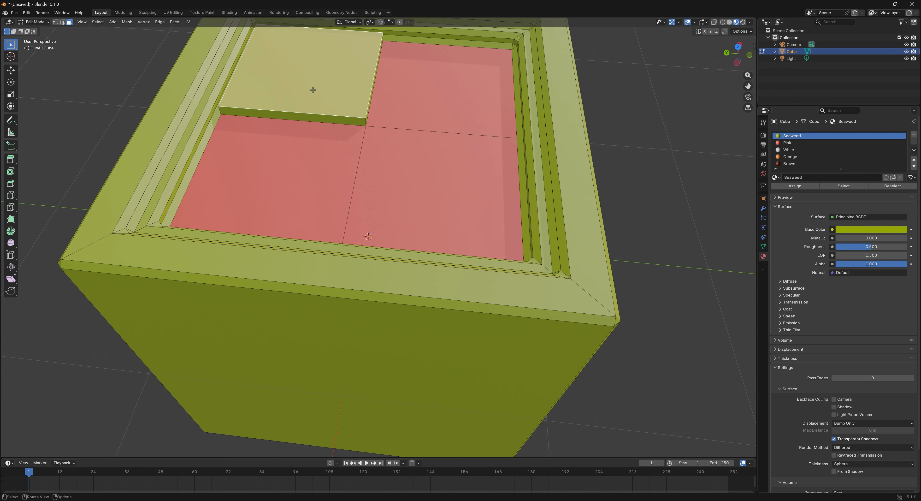
shift+click(316, 117)
middle_drag(316, 117, 359, 89)
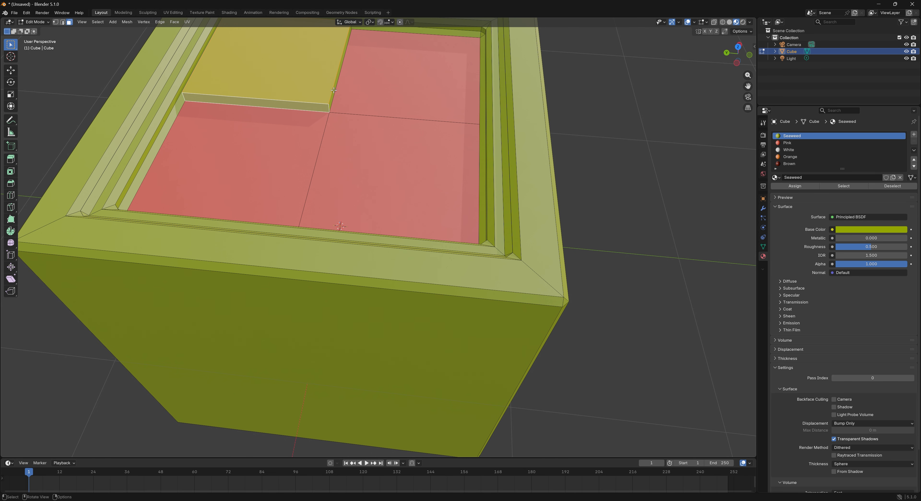
shift+click(337, 81)
middle_drag(275, 134, 247, 180)
shift+click(224, 229)
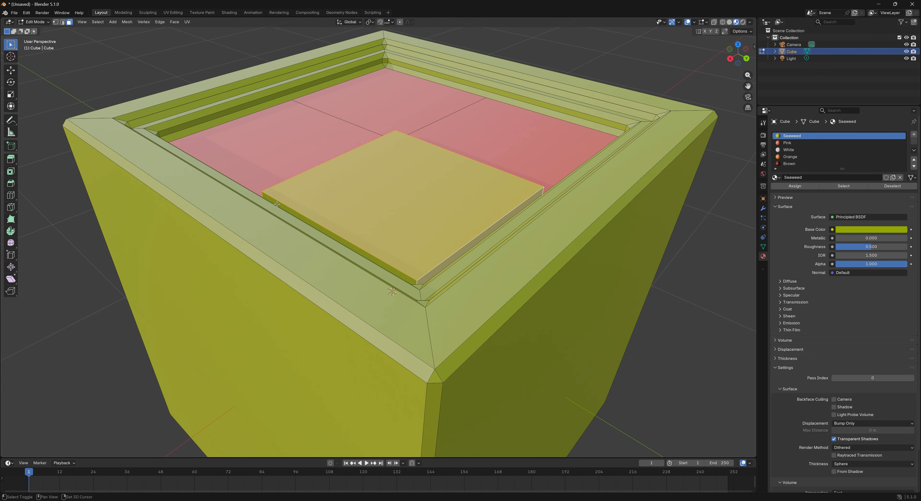
click(839, 157)
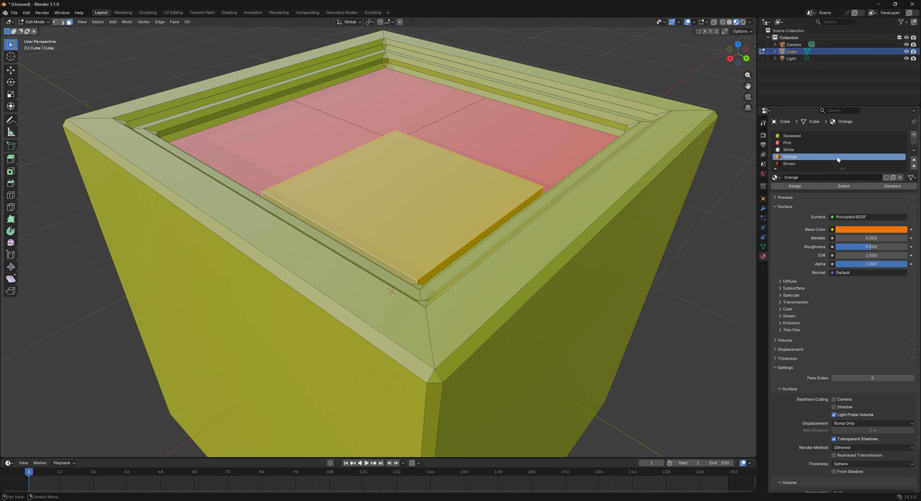
click(662, 53)
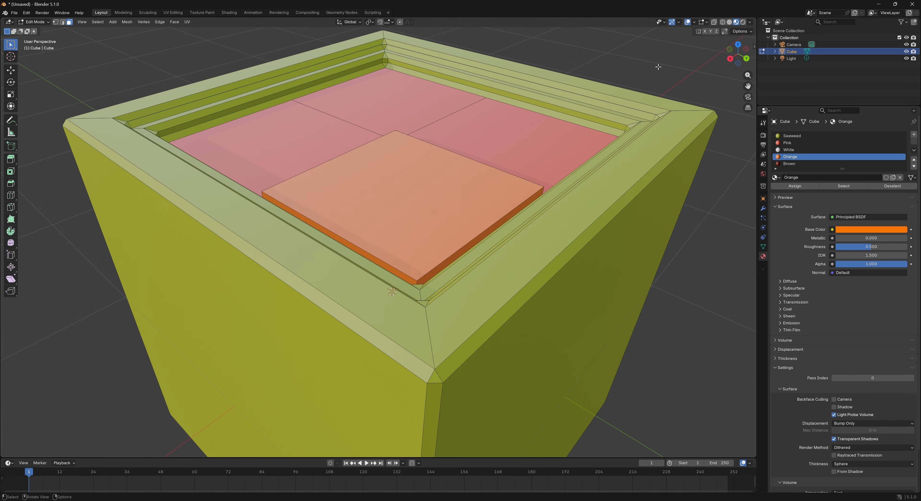
Step: Assign the White material to the stepped inner frame faces surrounding the pink and orange squares
middle_drag(658, 66, 609, 98)
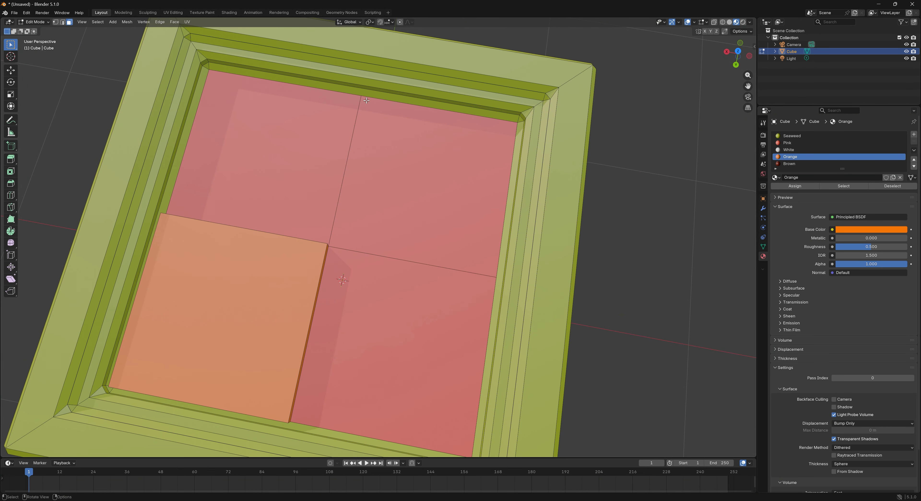
shift+click(225, 154)
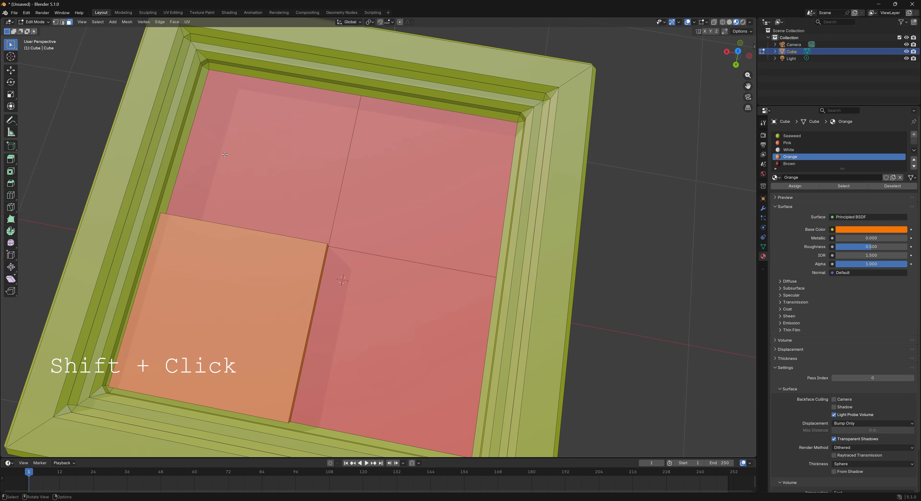
shift+click(193, 119)
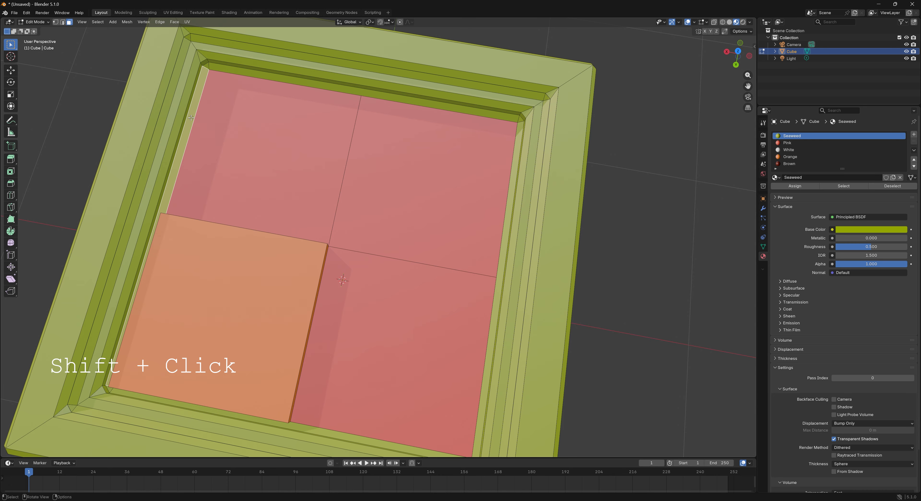
shift+click(210, 67)
shift+click(223, 68)
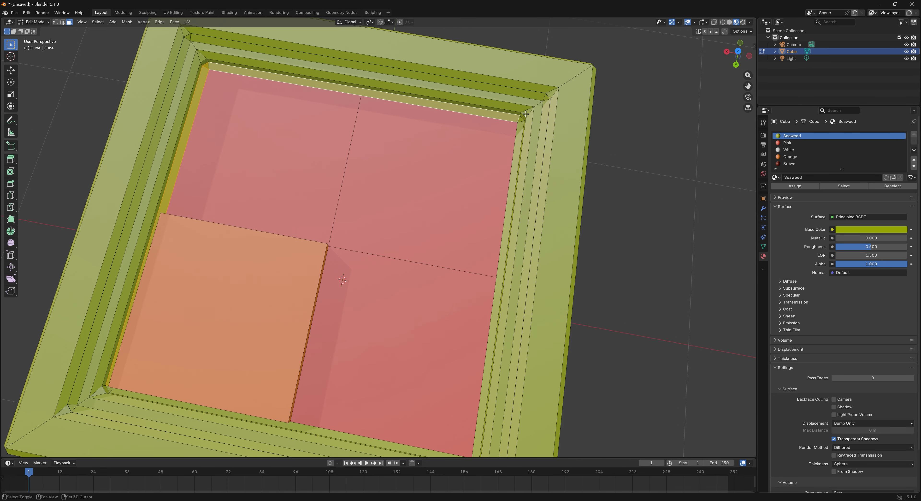
shift+click(521, 120)
shift+click(517, 143)
shift+middle_drag(335, 230, 347, 205)
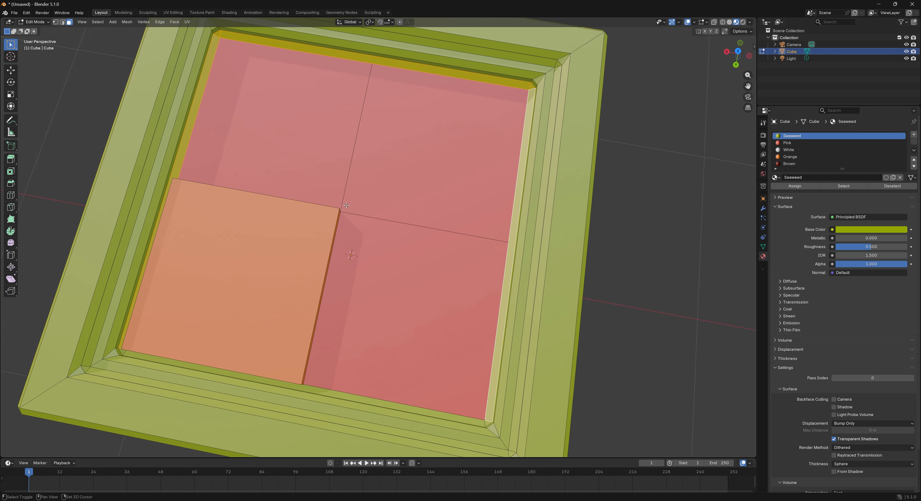
alt+shift+click(217, 31)
middle_drag(205, 125, 222, 130)
alt+shift+click(154, 63)
alt+shift+click(148, 57)
alt+shift+click(147, 51)
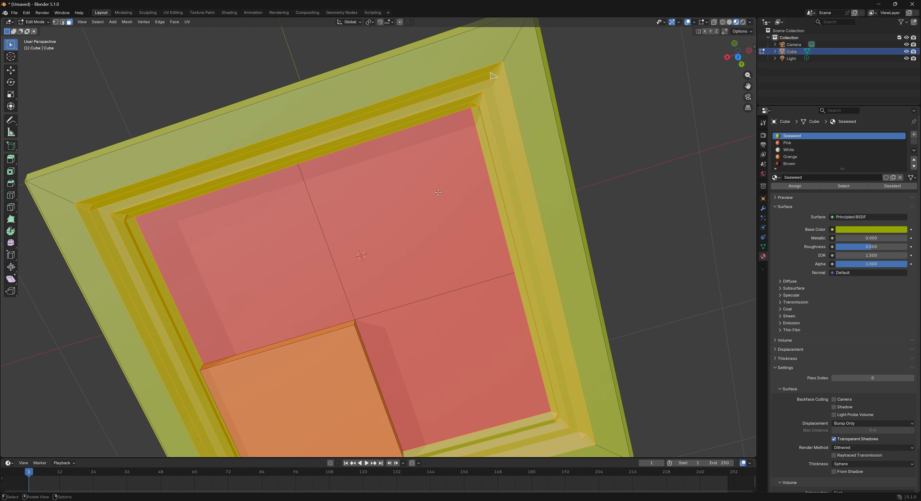
click(843, 150)
click(801, 186)
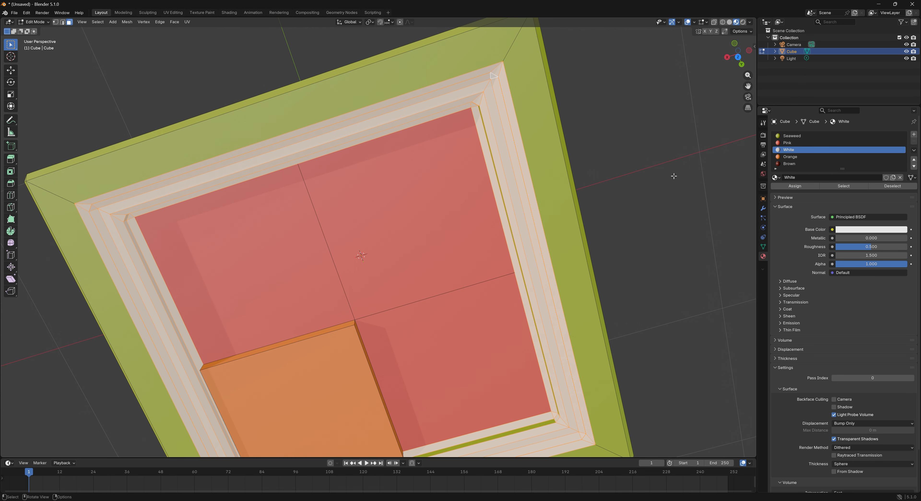
click(646, 182)
Step: Assign the White material to the thin green strip left on the inner frame beside the pink squares
middle_drag(615, 200, 625, 161)
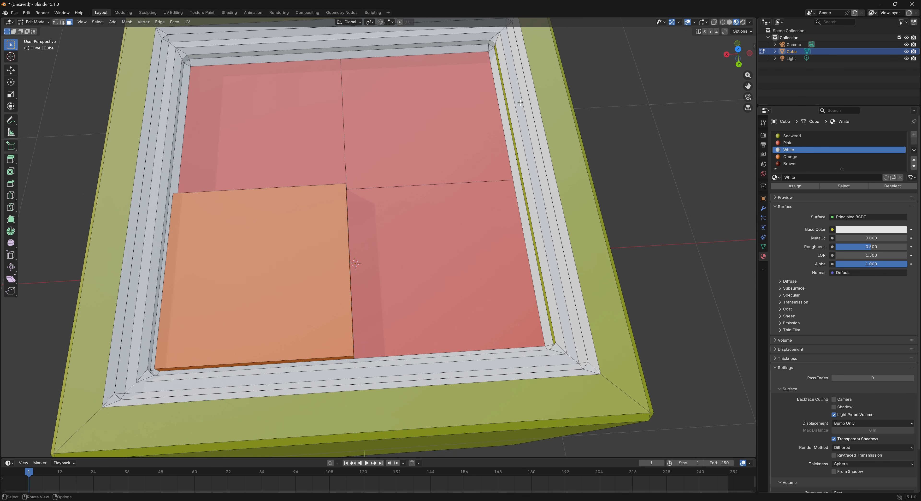
click(508, 111)
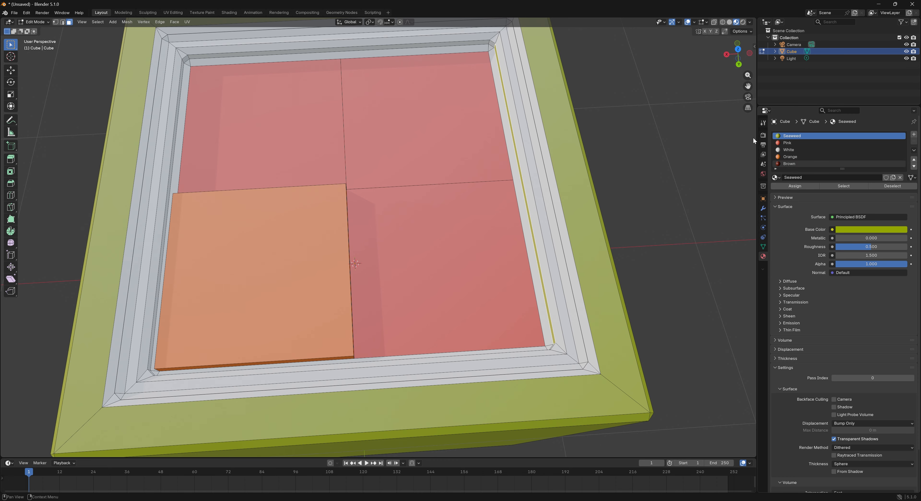
click(790, 149)
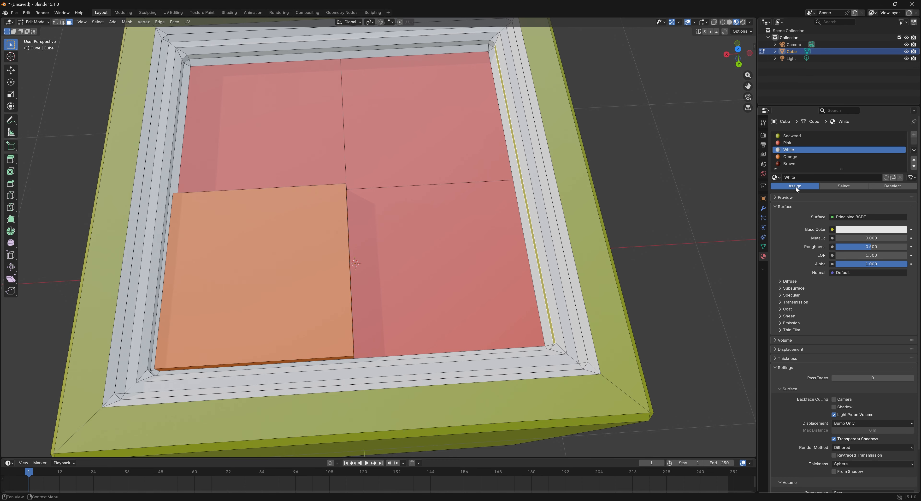
click(795, 186)
middle_drag(656, 171, 603, 191)
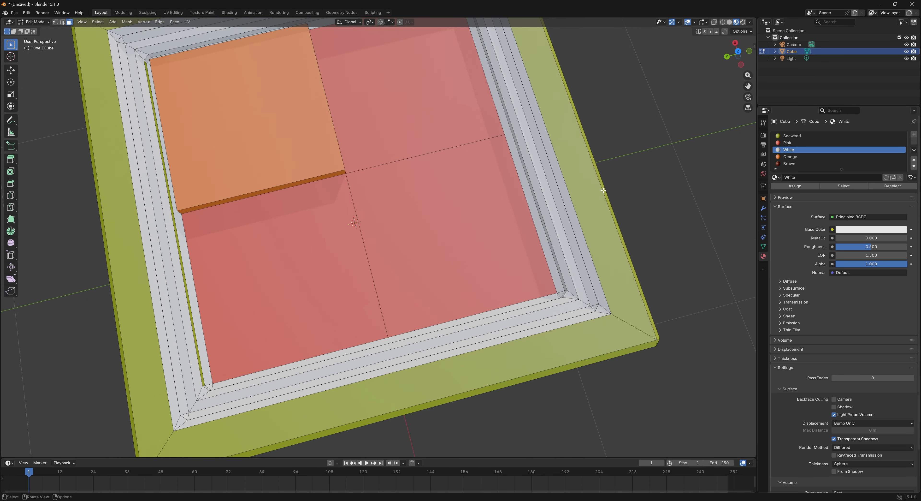
Step: Assign the White material to the remaining thin green strip on the inner frame beside the orange block
click(181, 241)
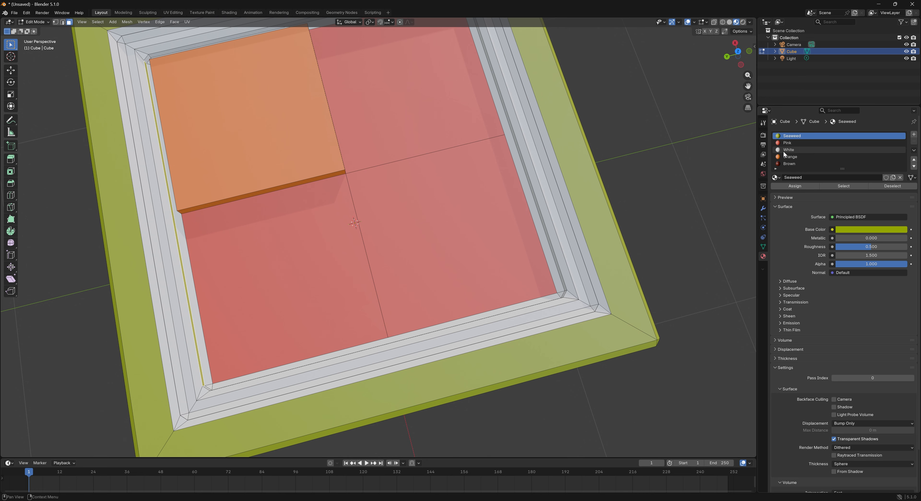
click(785, 150)
click(796, 186)
click(539, 103)
scroll(515, 116, down, 8)
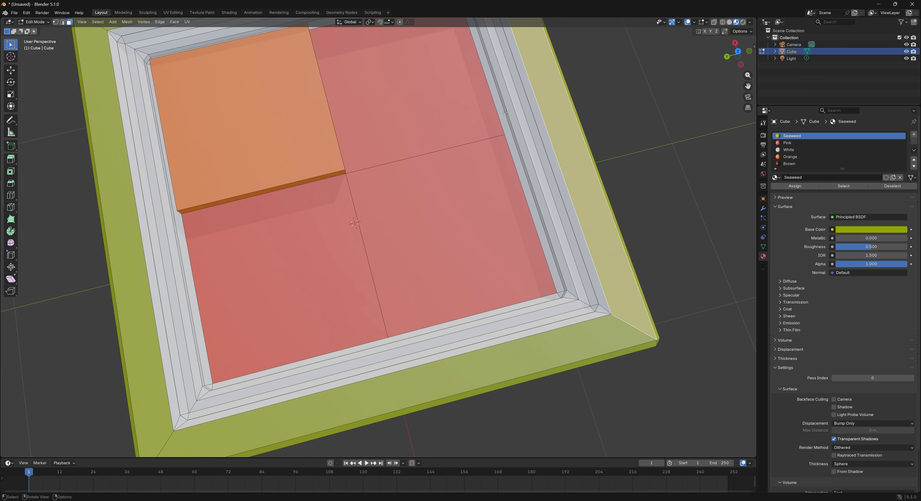
scroll(534, 141, up, 3)
key(Tab)
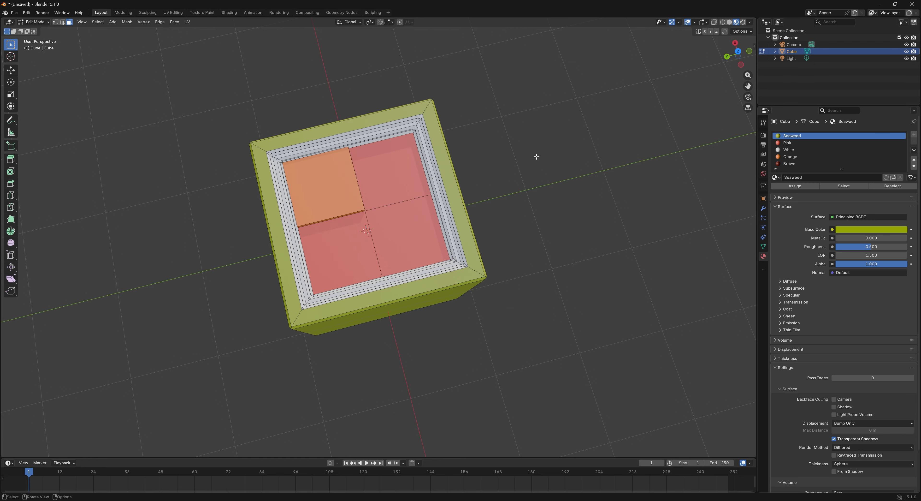
middle_drag(535, 154, 520, 192)
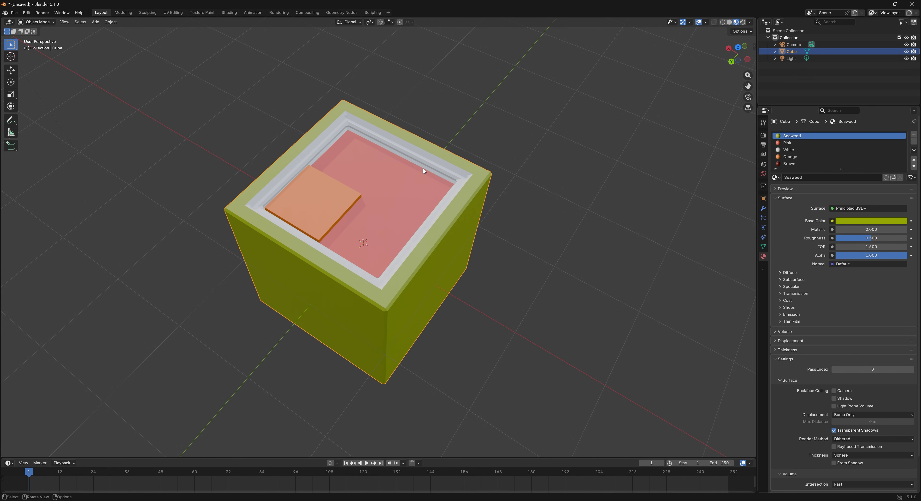
Step: Assign the Seaweed material to the outermost ring of white inner-wall faces bordering the green rim, on all four sides
key(Tab)
scroll(379, 146, down, 3)
scroll(359, 125, up, 5)
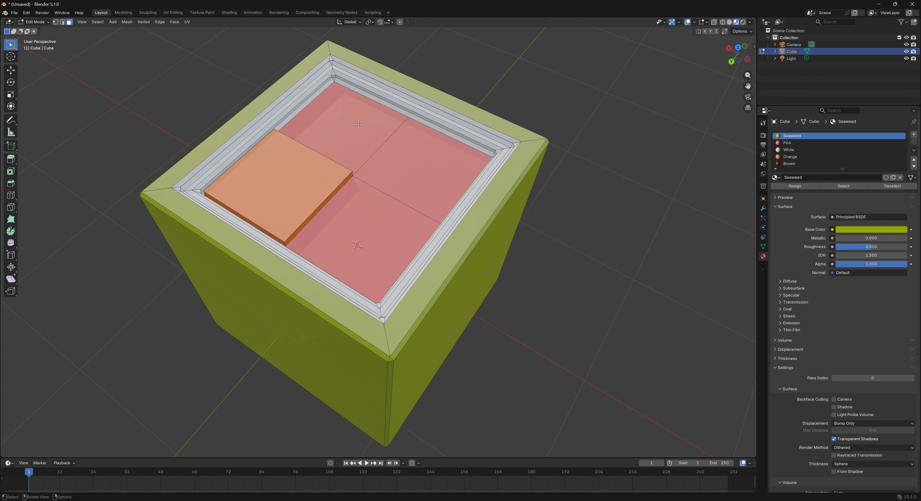
click(250, 119)
click(253, 121)
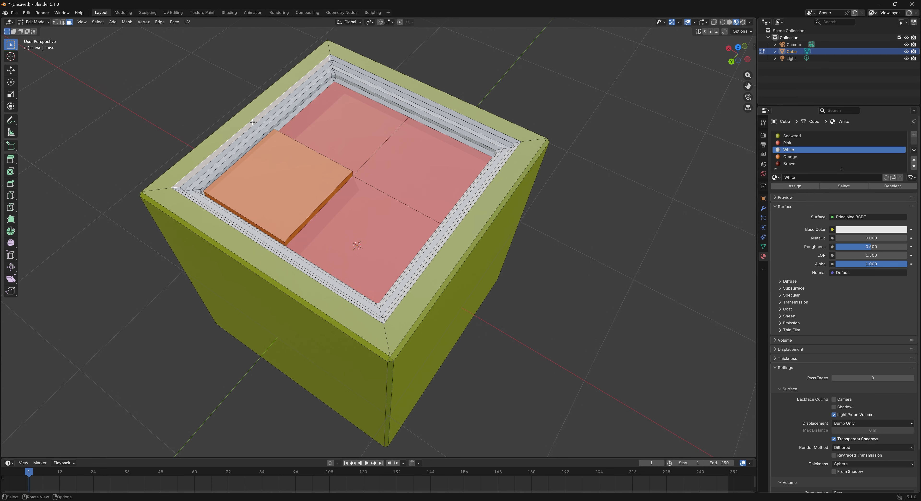
alt+click(332, 59)
shift+click(516, 145)
shift+click(515, 149)
shift+click(178, 191)
middle_drag(178, 193, 465, 247)
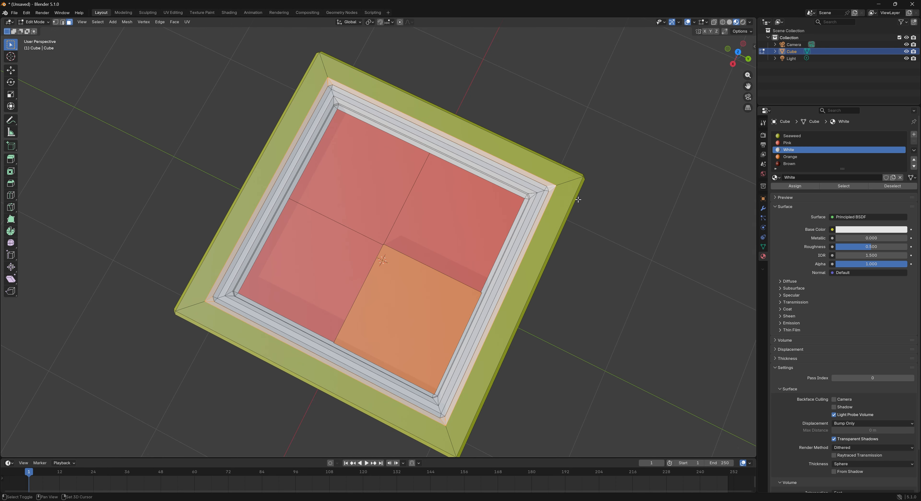
click(800, 136)
click(795, 185)
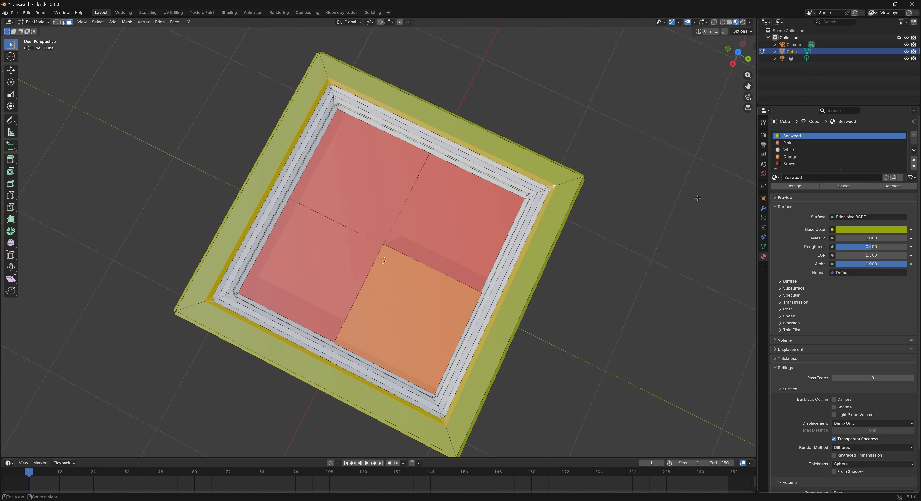
middle_drag(614, 239, 680, 176)
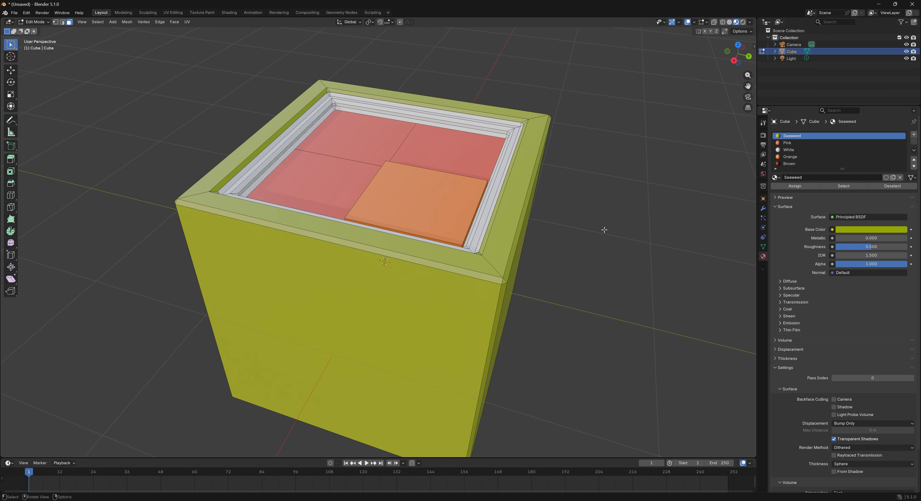
key(Tab)
middle_drag(588, 191, 601, 179)
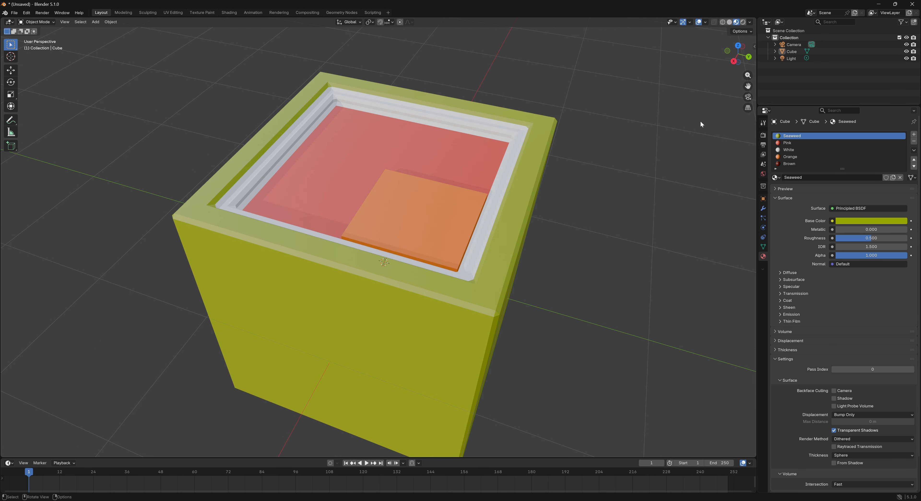
Step: Add a line Array modifier with a count of 3 to the cube in Object Mode
click(742, 43)
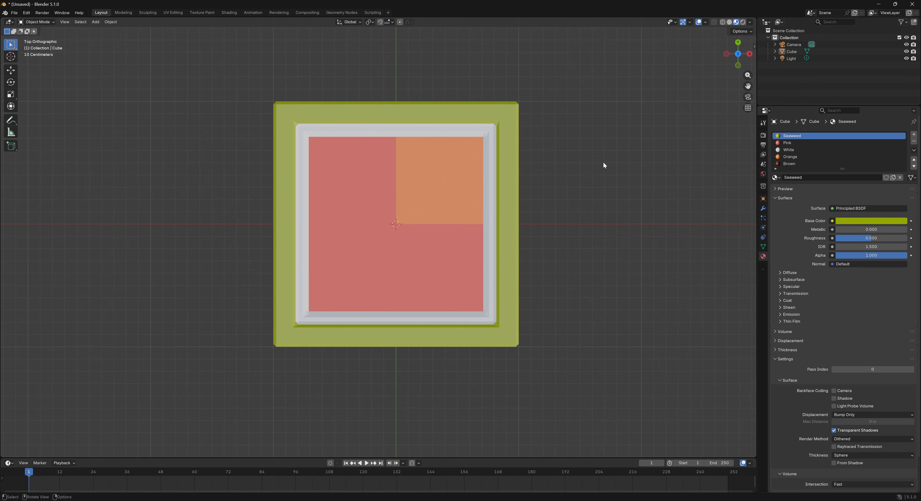
middle_drag(586, 175, 589, 234)
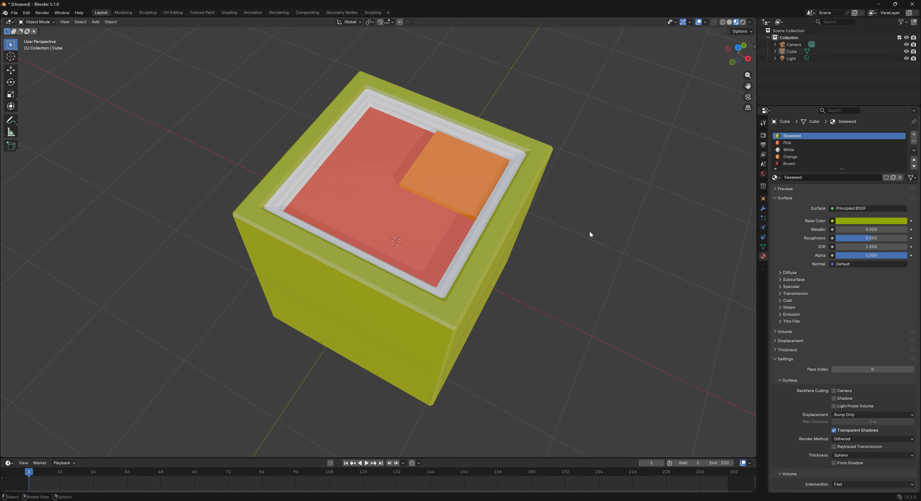
scroll(590, 235, down, 4)
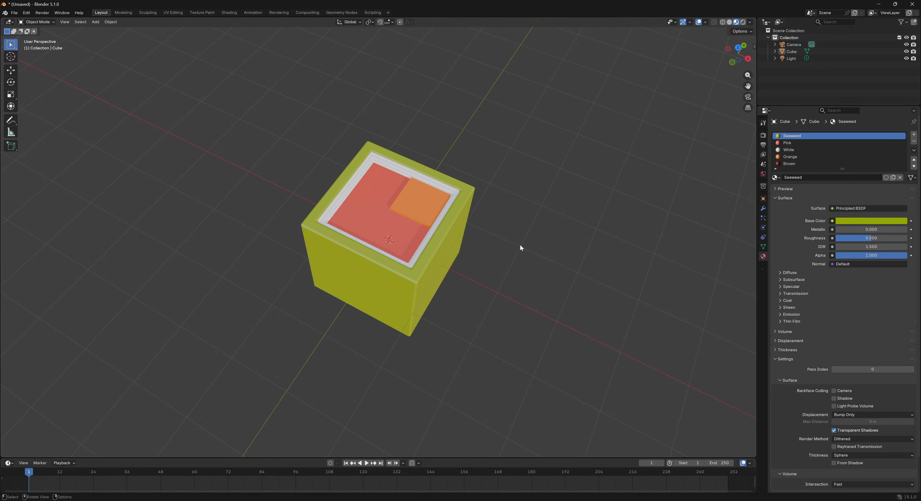
click(369, 232)
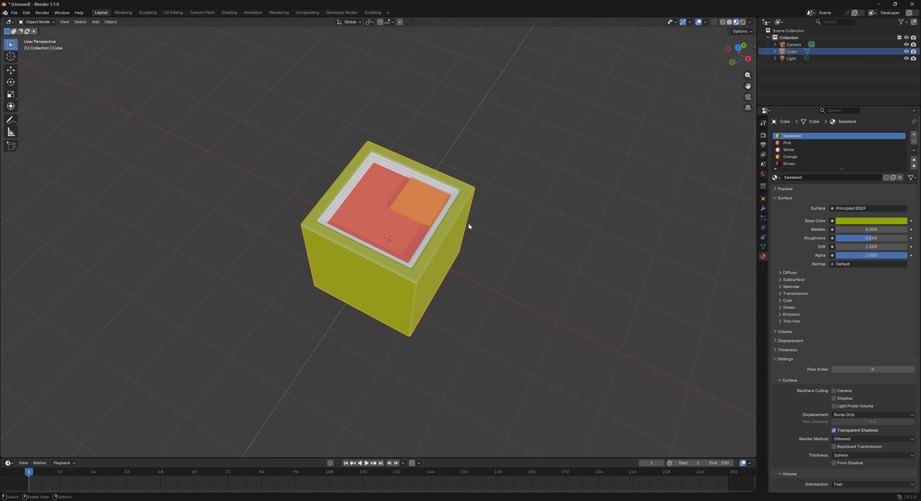
key(Tab)
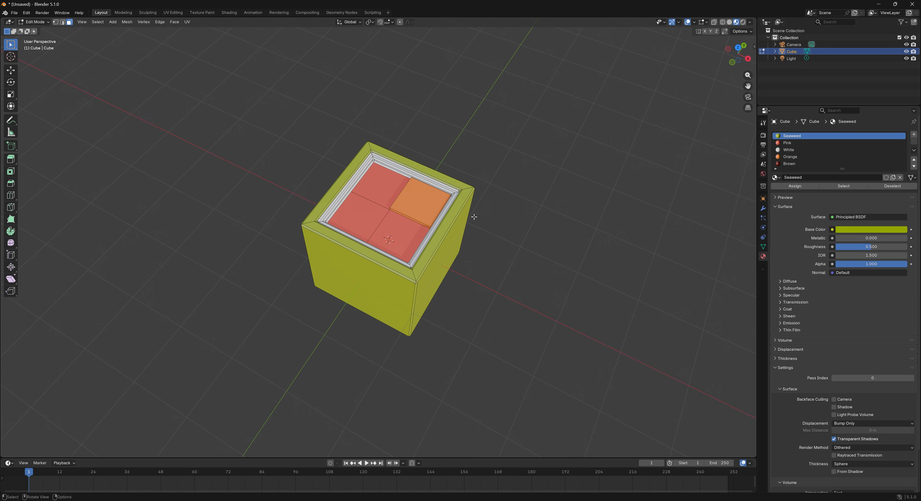
key(Tab)
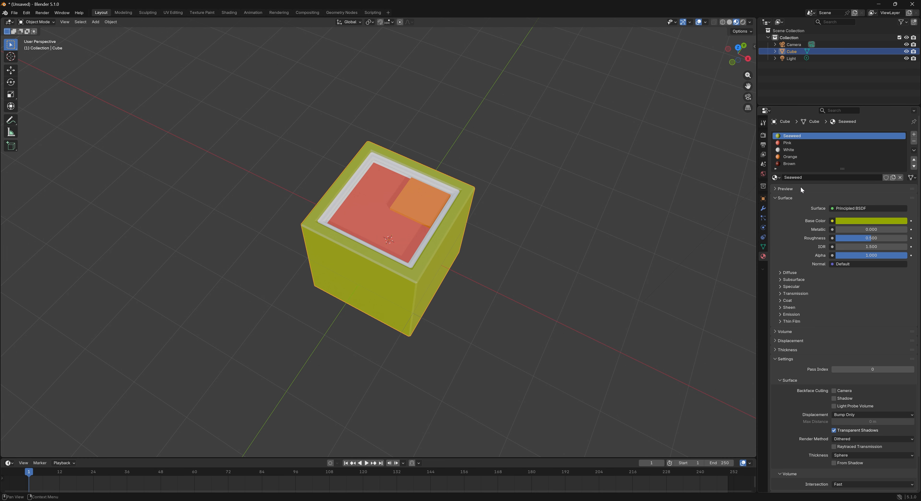
click(764, 209)
click(823, 135)
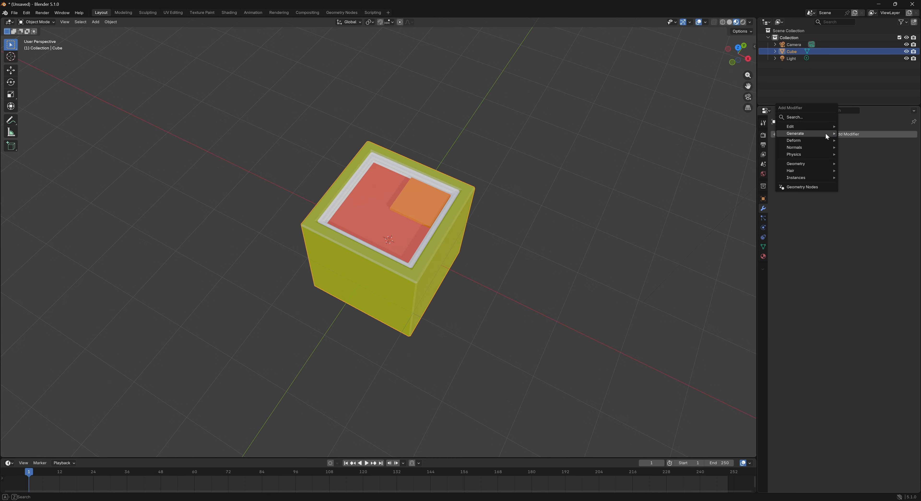
mouse_move(824, 134)
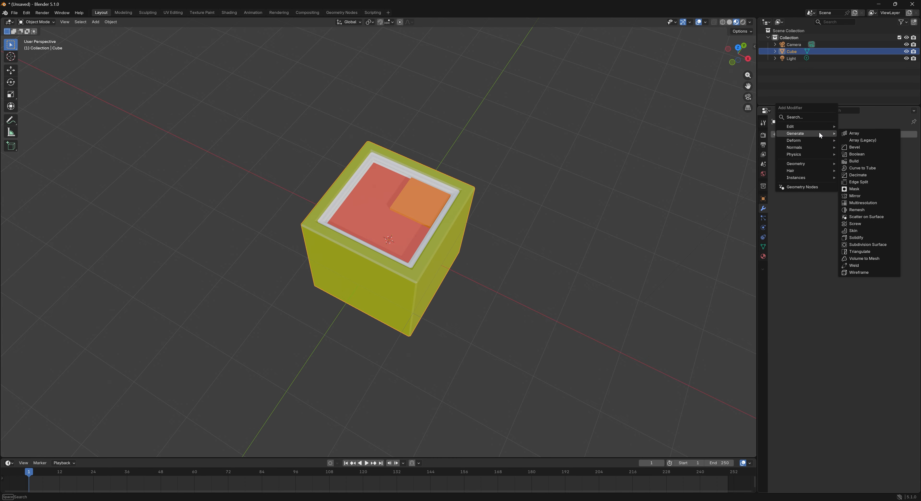
click(854, 134)
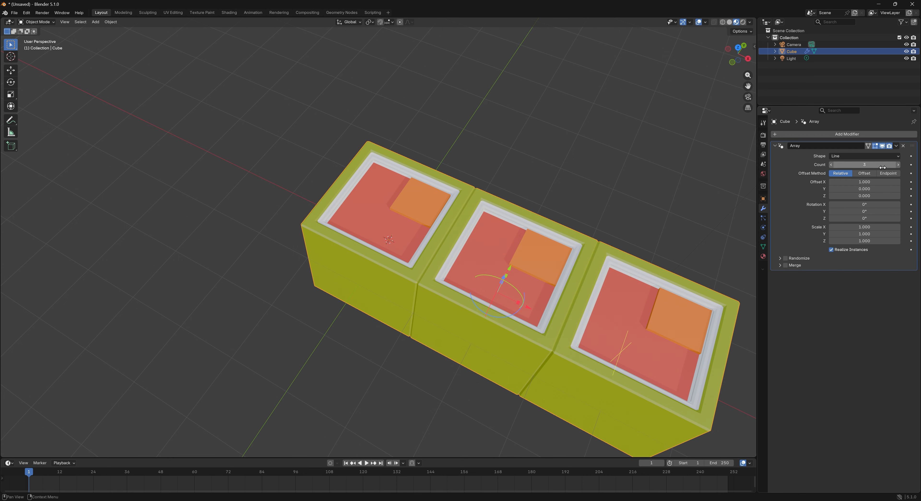
Step: Set the array's relative X offset to 1.1 and apply the modifier
click(867, 182)
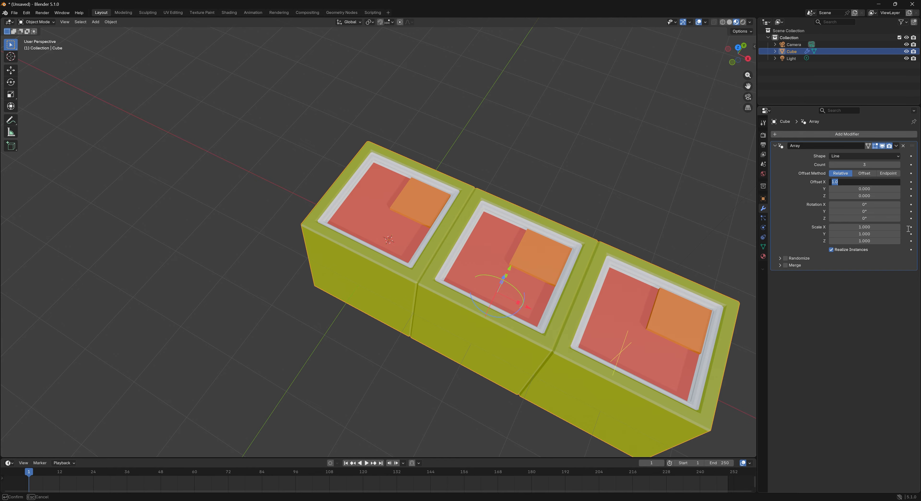
text(1.1)
key(Tab)
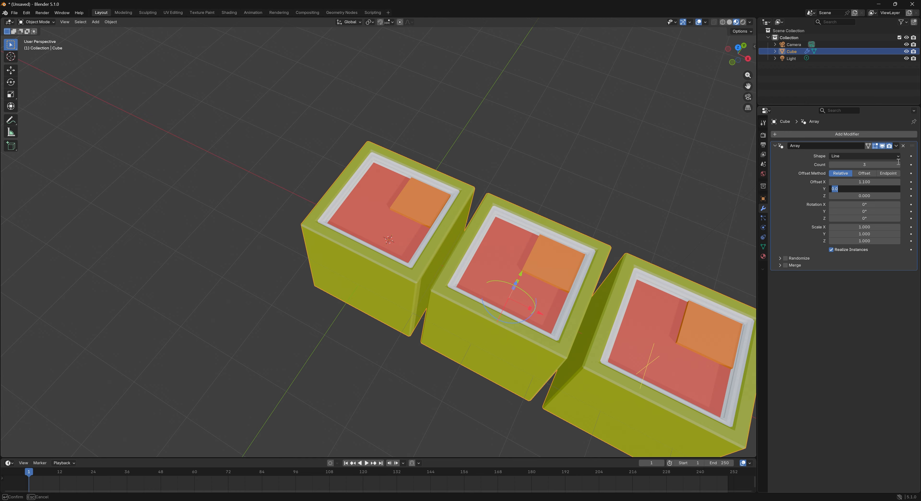
click(898, 147)
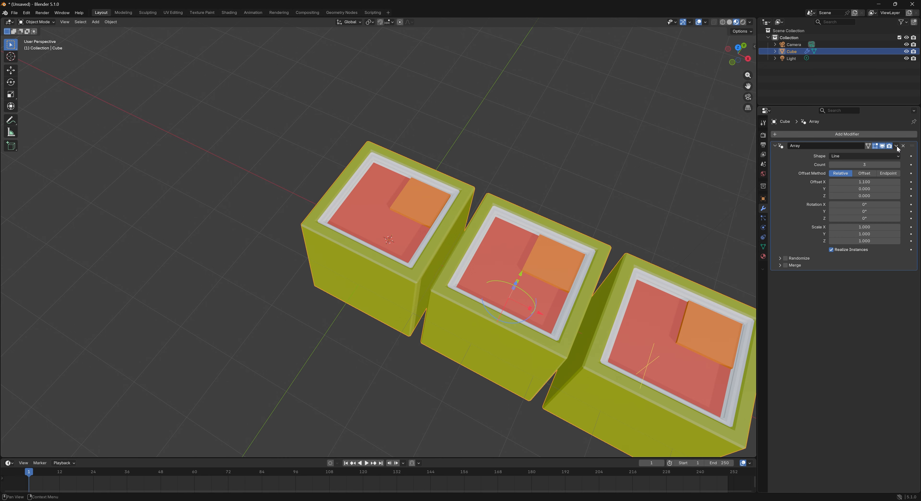
click(897, 147)
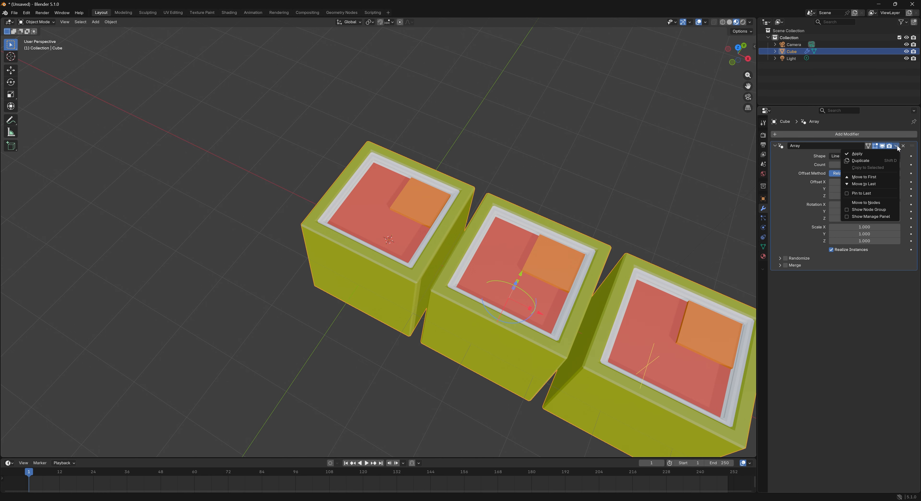
click(884, 153)
click(590, 180)
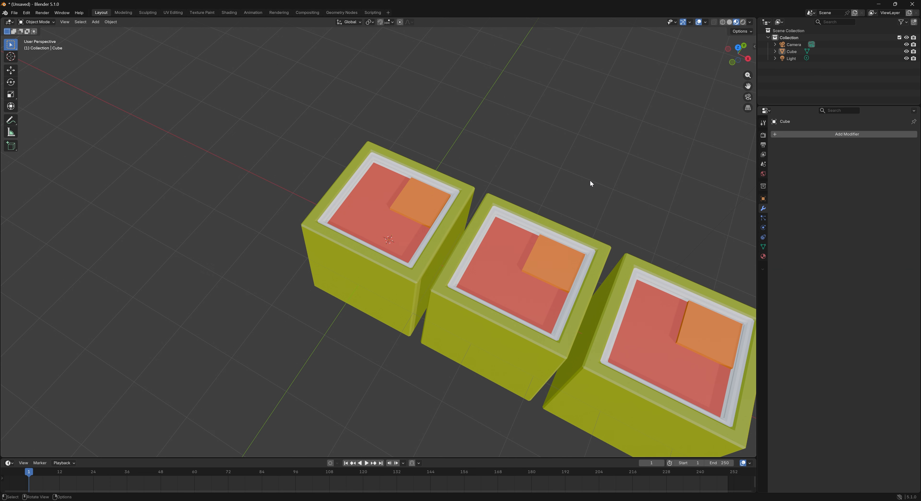
Step: Add another Array modifier to the row of three cubes with a count of 2
middle_drag(590, 180, 537, 220)
click(539, 220)
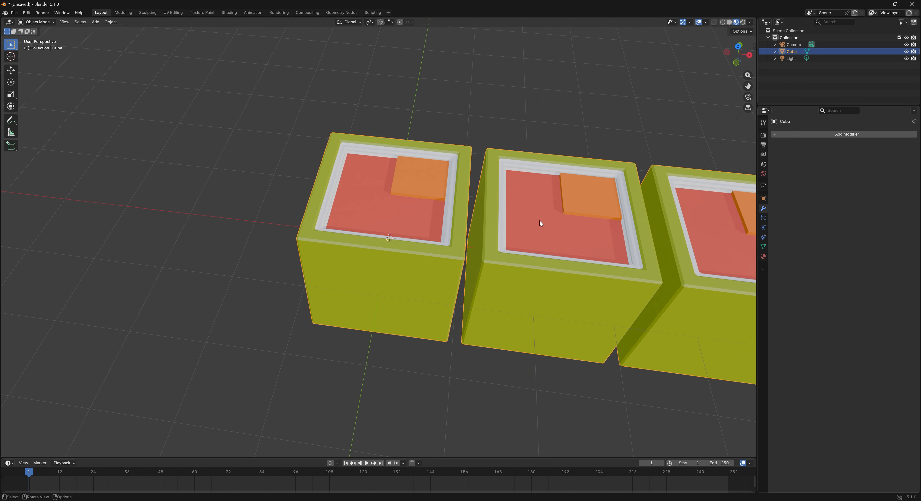
click(840, 134)
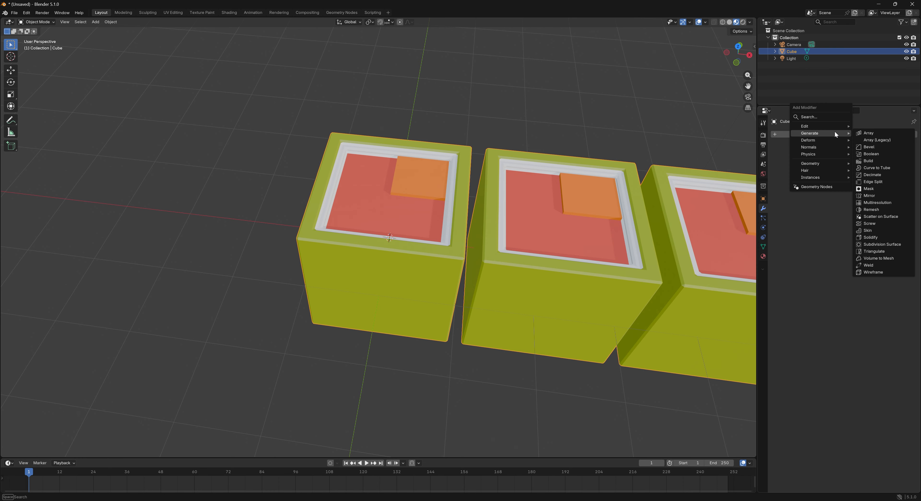
click(871, 134)
click(831, 164)
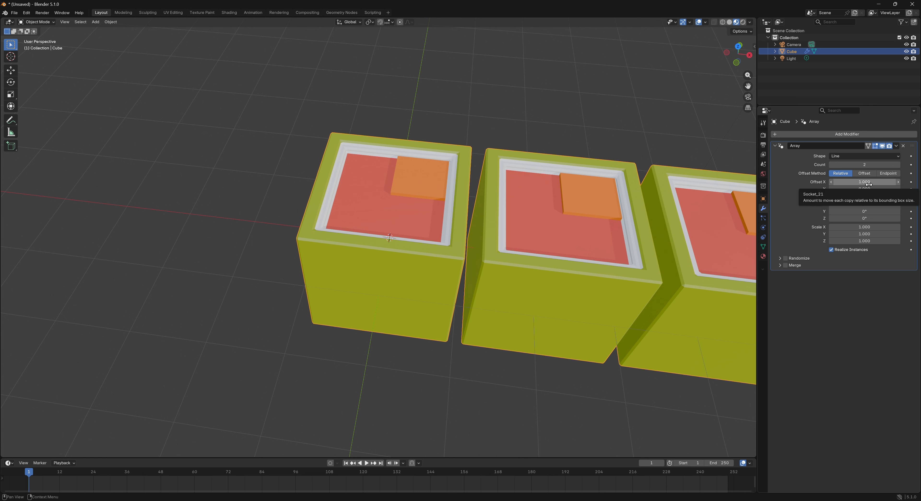
Step: Set the second array's relative offset to 0 in X and 1.1 in Y, and apply the modifier
click(869, 184)
text(0)
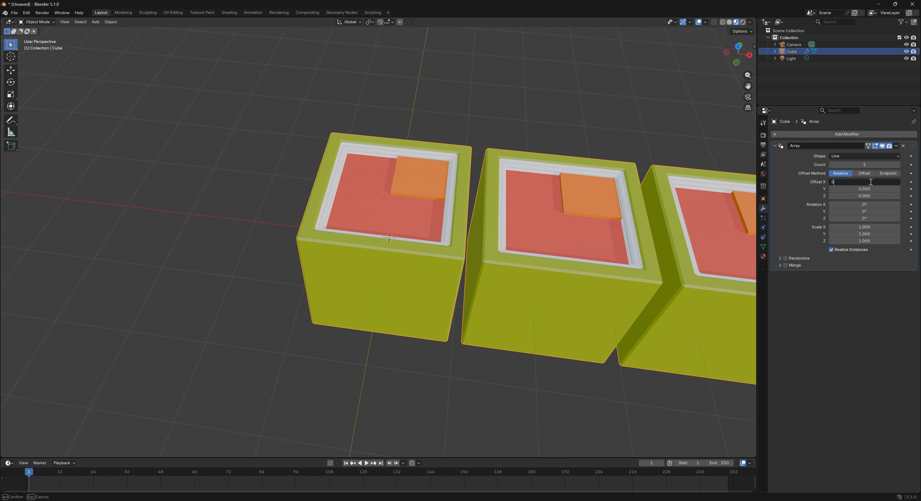
key(Tab)
text(1)
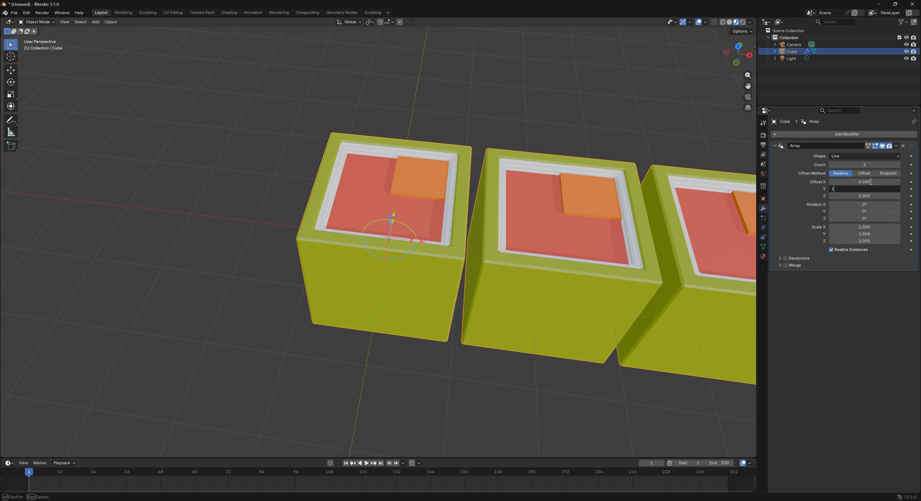
text(.1)
key(Return)
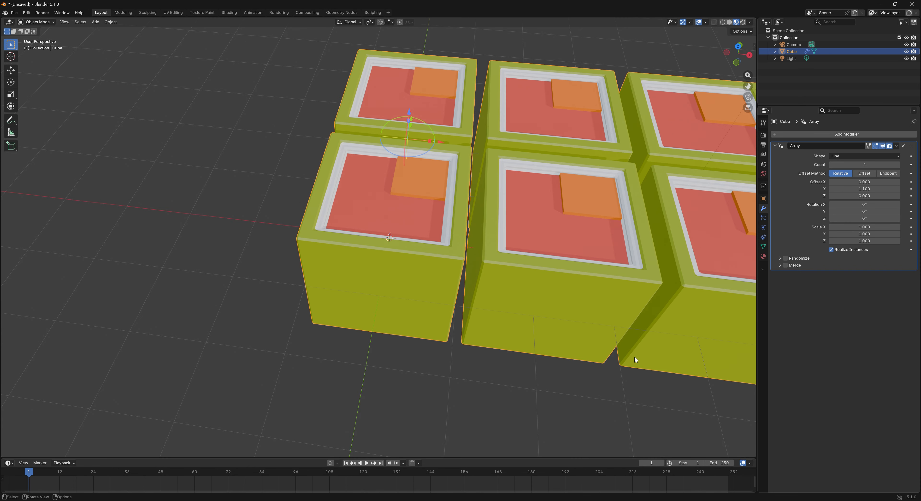
click(896, 146)
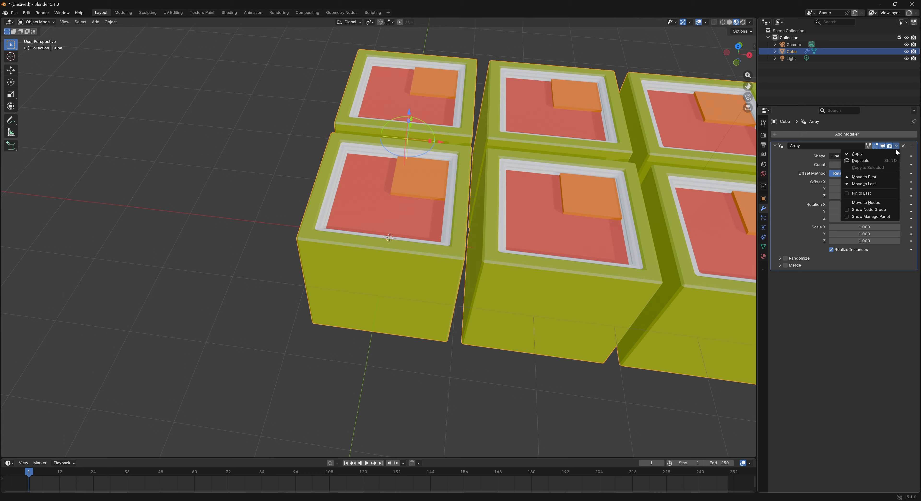
click(882, 155)
middle_drag(522, 209, 526, 181)
scroll(525, 181, up, 5)
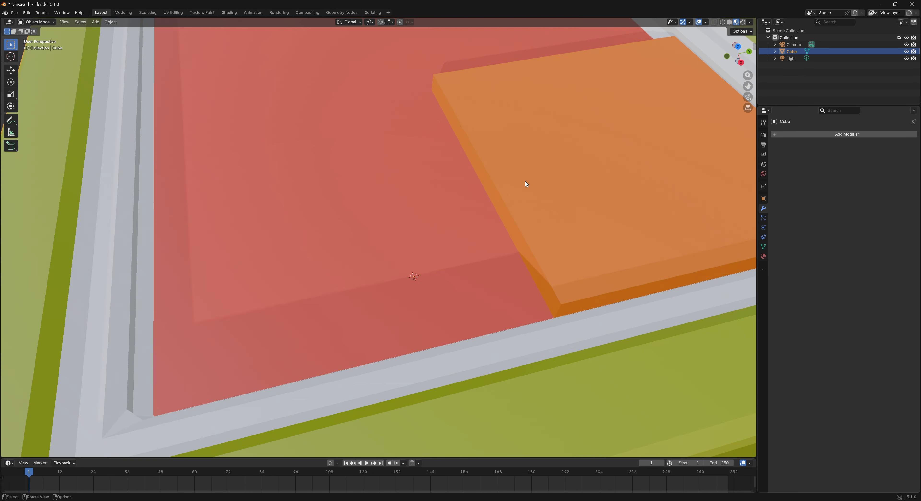
scroll(527, 181, down, 10)
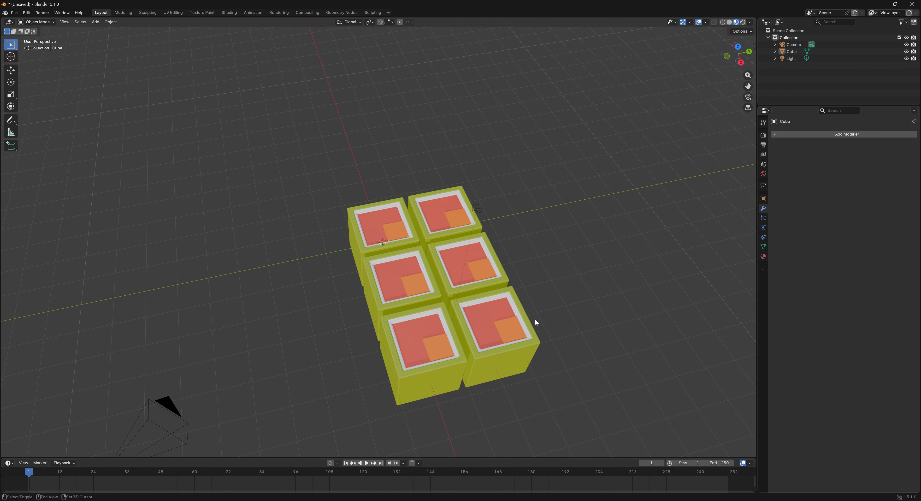
middle_drag(535, 319, 432, 236)
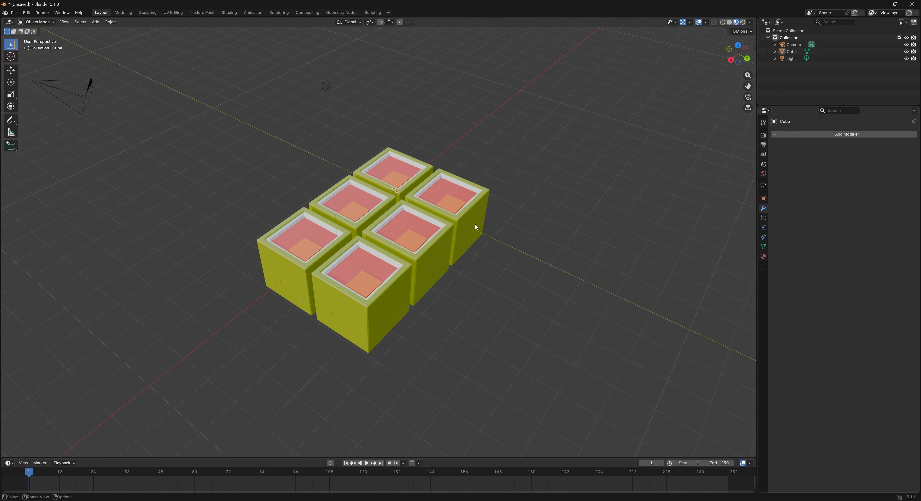
middle_drag(476, 226, 429, 233)
scroll(429, 233, up, 2)
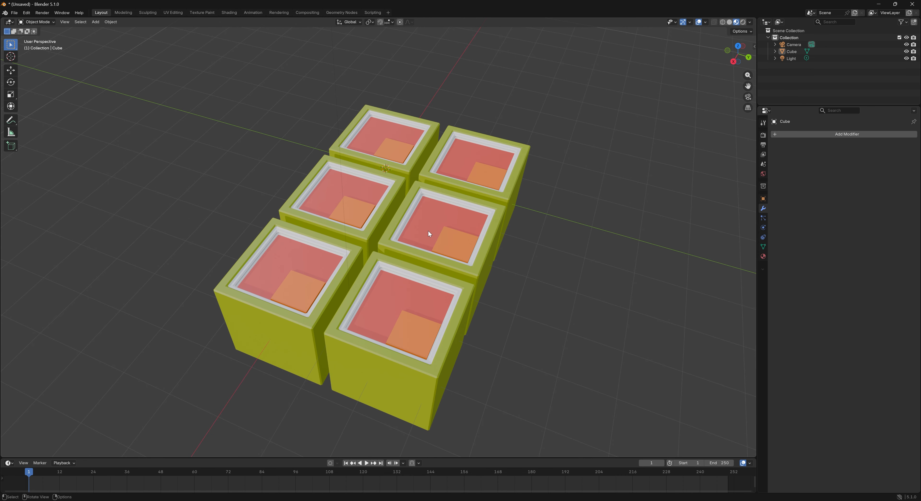
Step: Move the joined six-piece grid a short distance along the positive Y axis
click(493, 185)
click(9, 71)
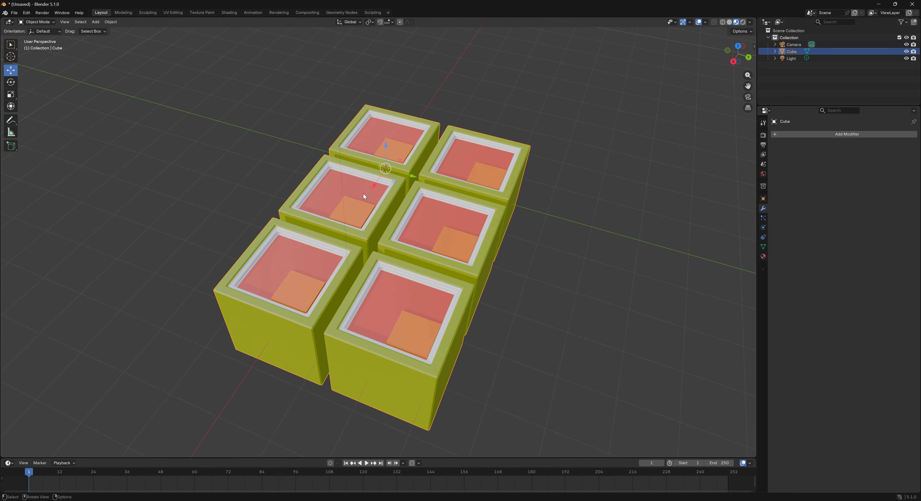
drag(415, 176, 459, 191)
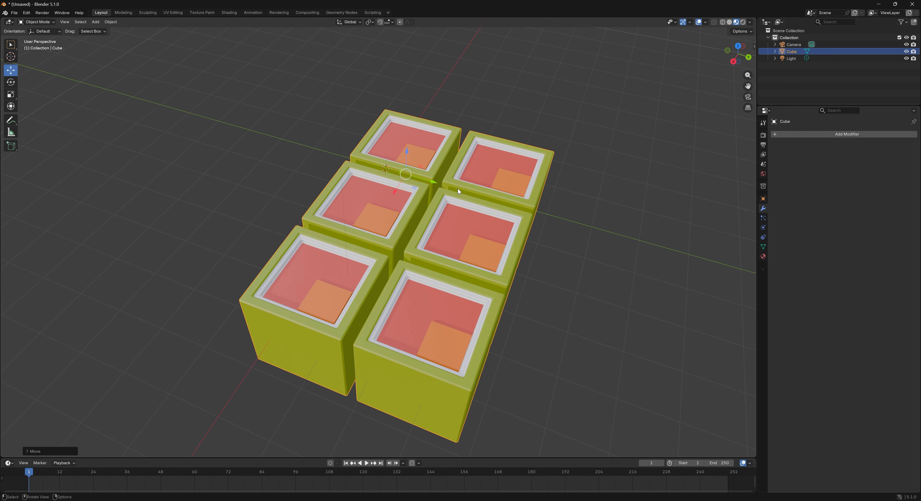
click(561, 196)
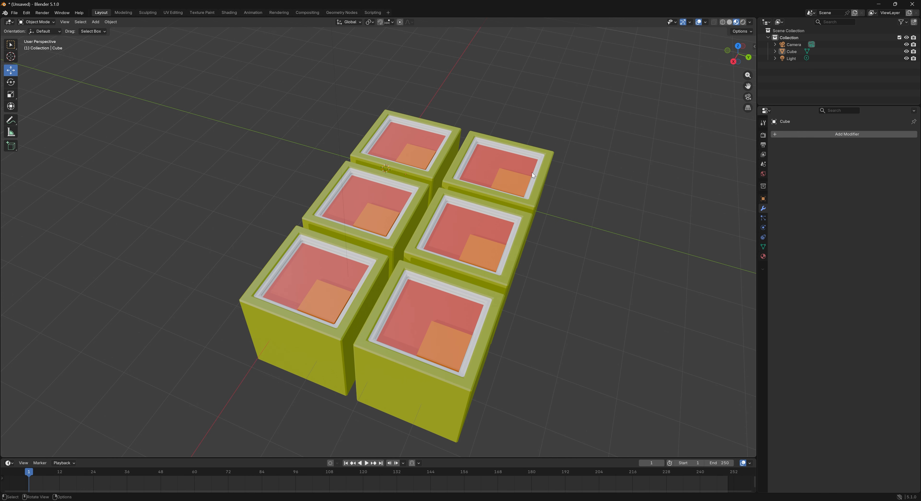
Step: Separate the whole grid mesh by loose parts into individual pieces and return to Object Mode
click(515, 171)
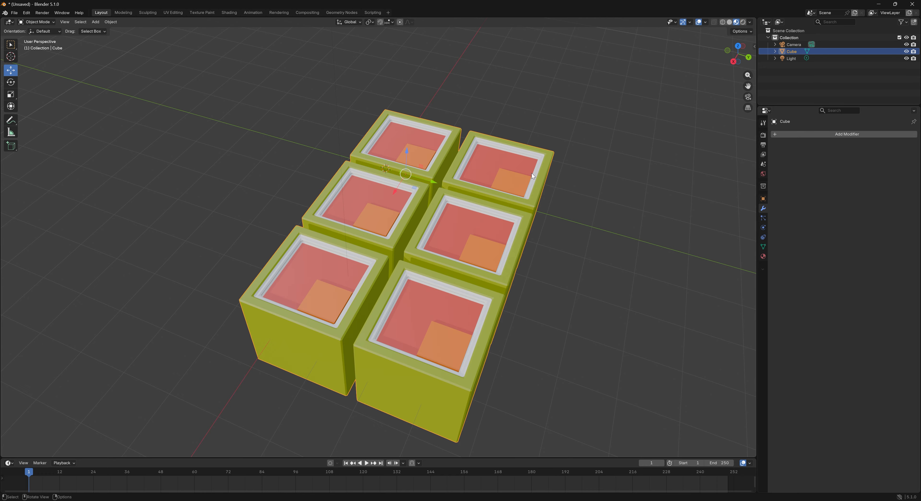
key(a)
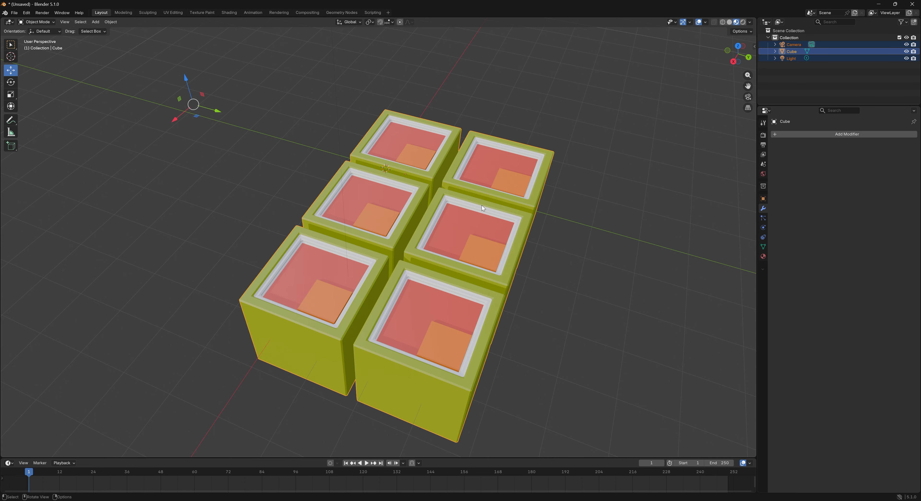
key(Tab)
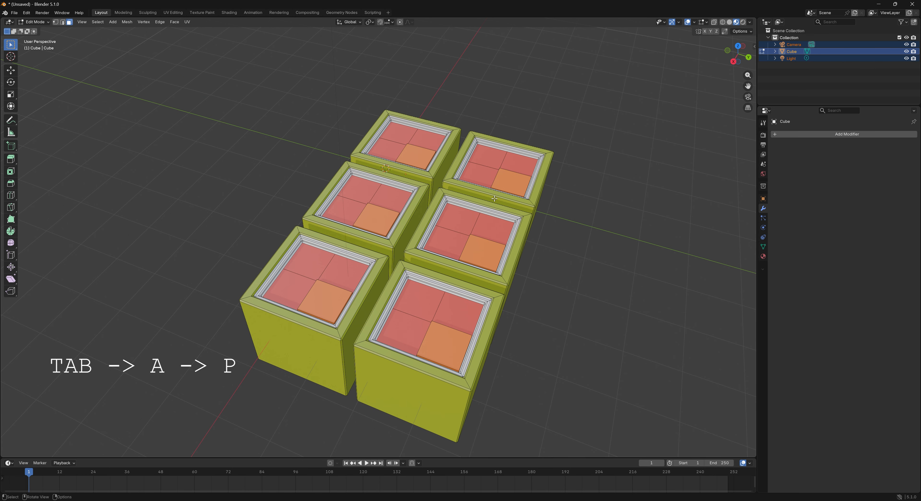
key(a)
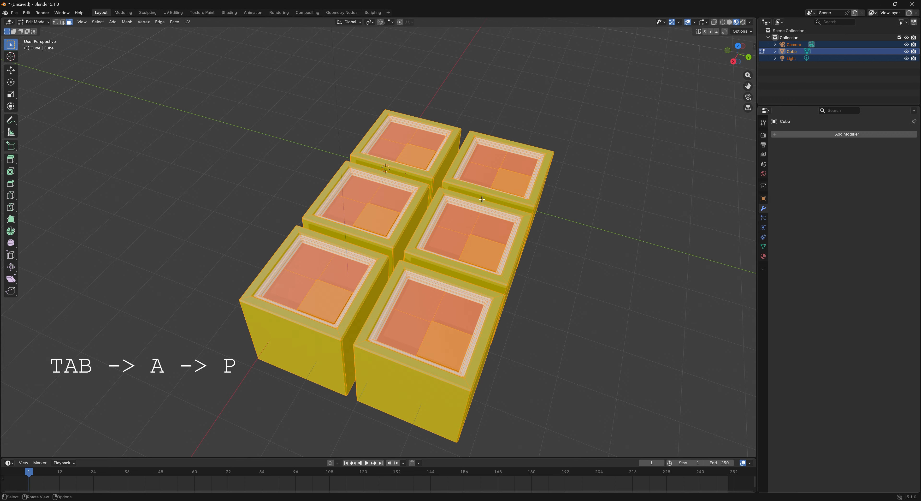
key(p)
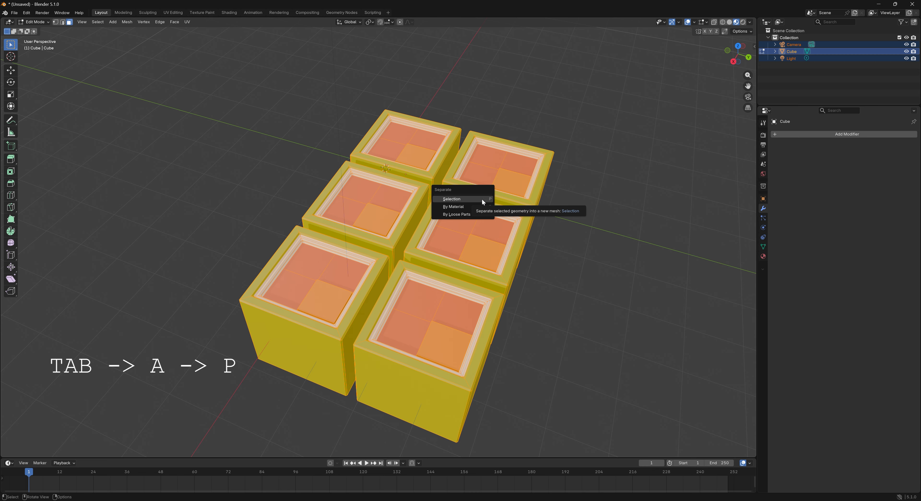
click(483, 215)
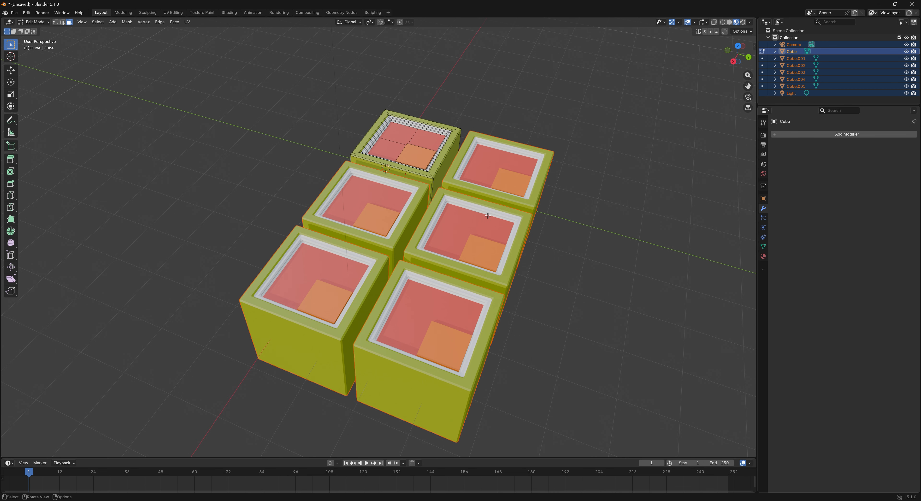
key(Tab)
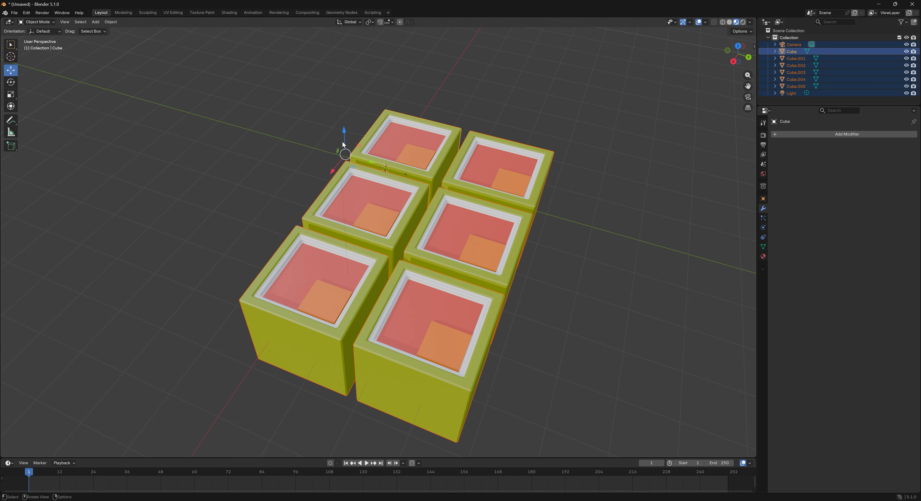
Step: Select several separated pieces one at a time to check that each is an independent object
click(532, 176)
click(434, 160)
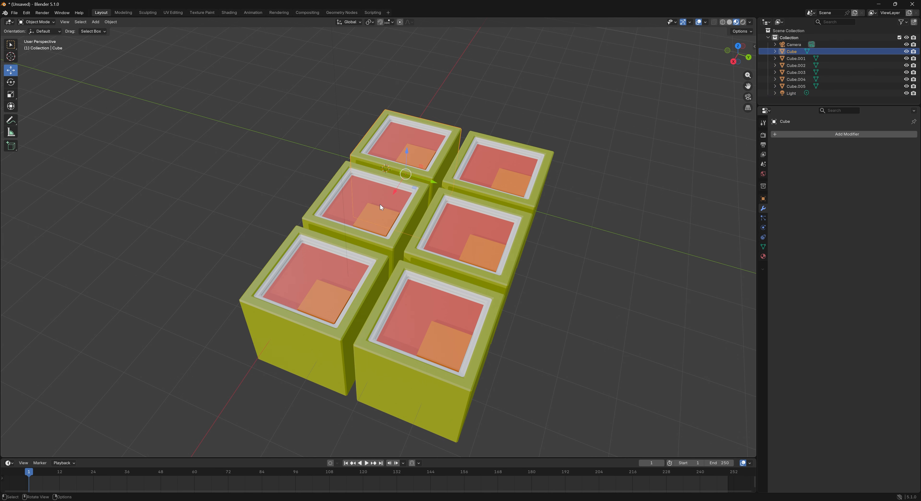
click(379, 204)
click(496, 258)
drag(467, 333, 456, 337)
click(330, 323)
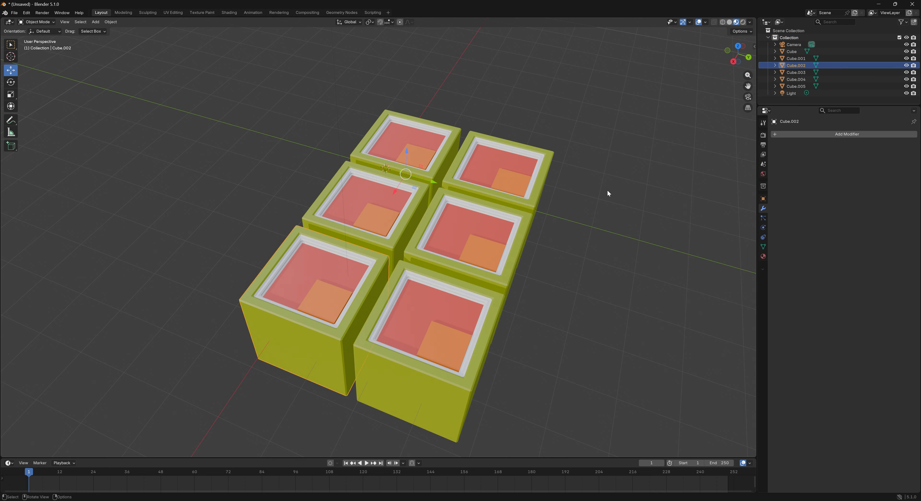
Step: Try moving one separated piece along the Y axis away from the grid, and undo the move
click(625, 181)
click(449, 165)
drag(434, 185, 252, 135)
key(ctrl+z)
key(ctrl+z)
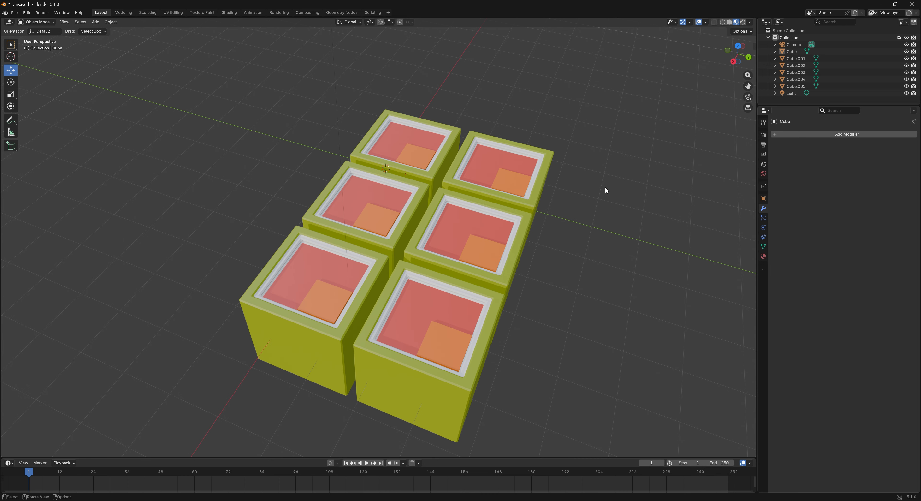
Step: Rotate the corner piece nearest the world origin about 90° around the Z axis
middle_drag(566, 162, 548, 172)
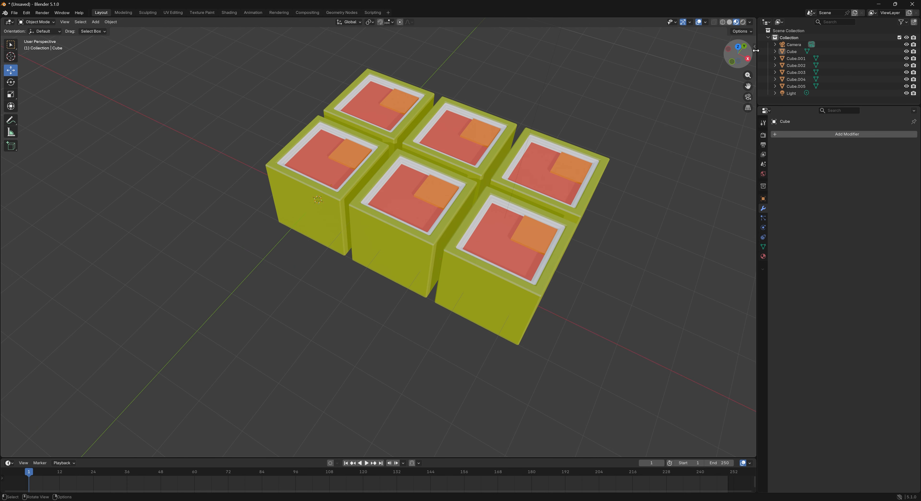
click(738, 47)
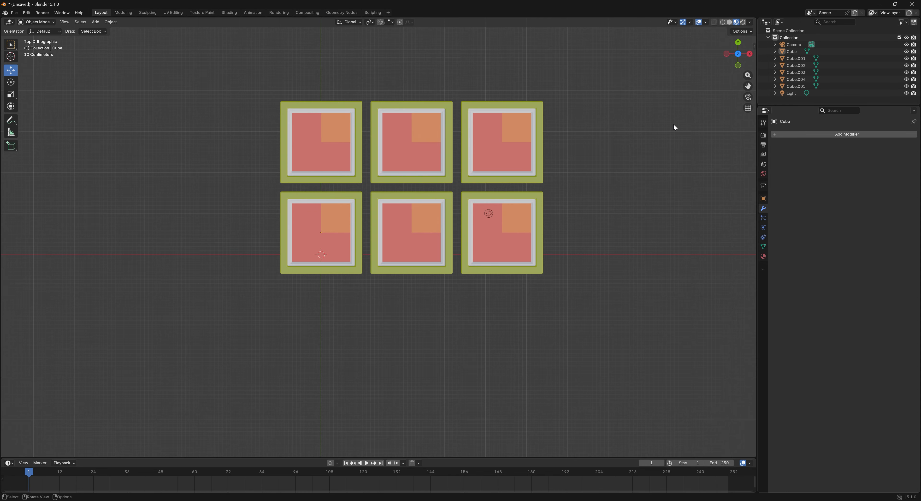
middle_drag(674, 125, 622, 135)
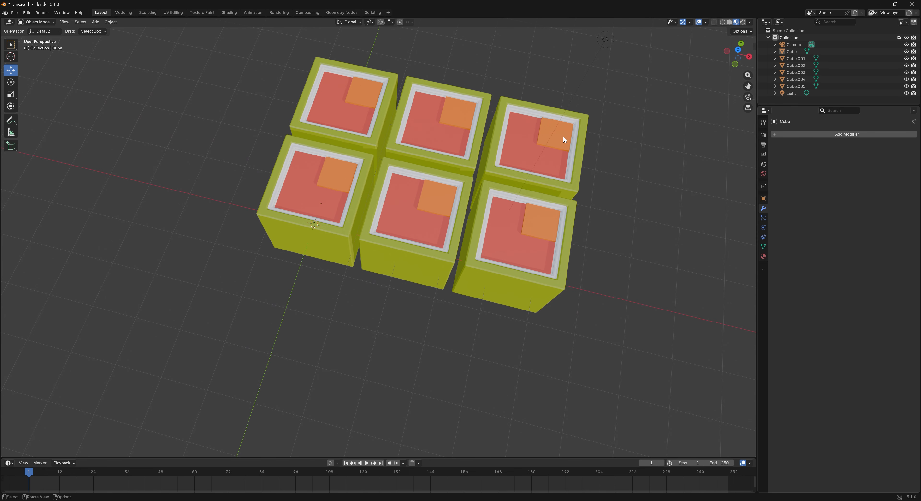
click(326, 197)
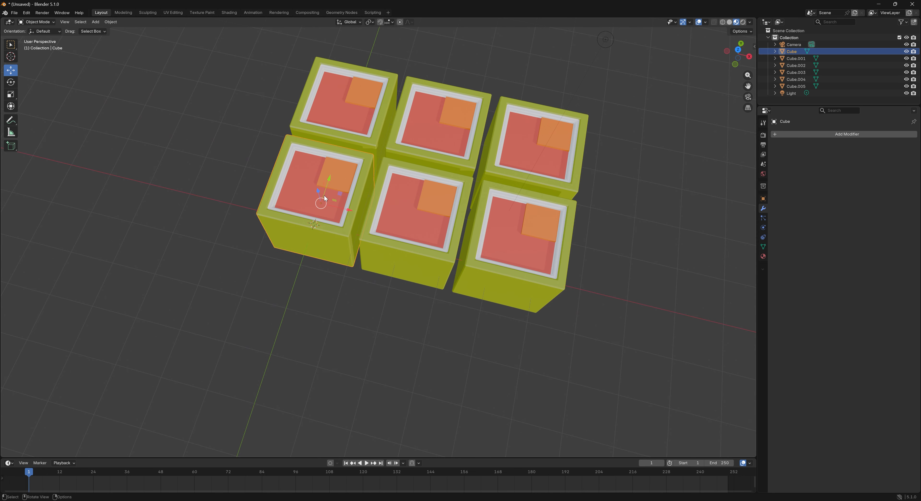
click(8, 83)
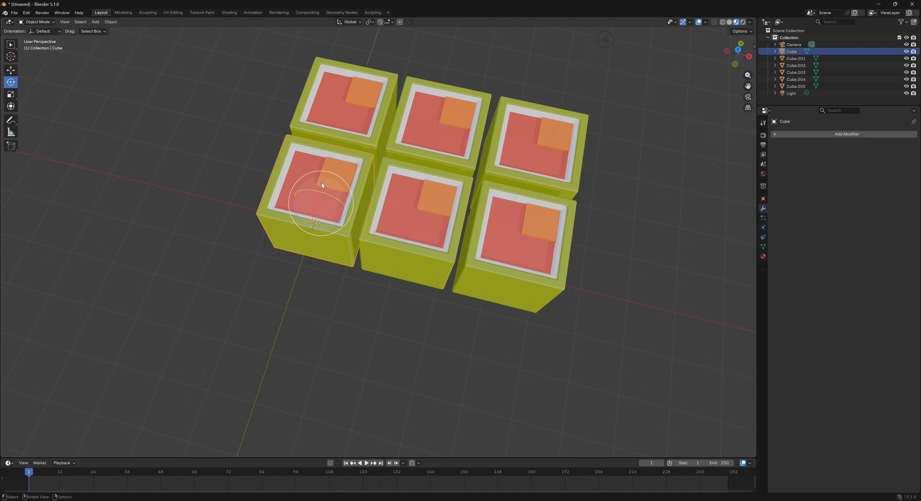
drag(298, 213, 328, 217)
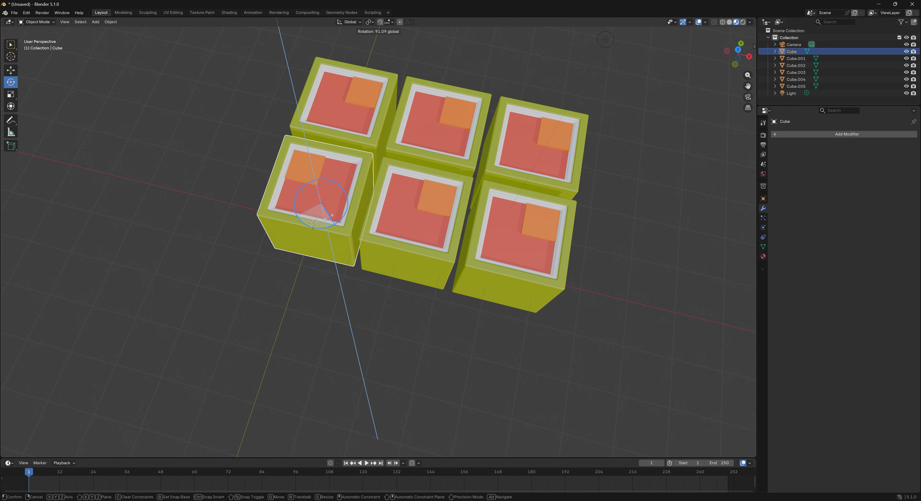
drag(328, 217, 328, 216)
click(615, 228)
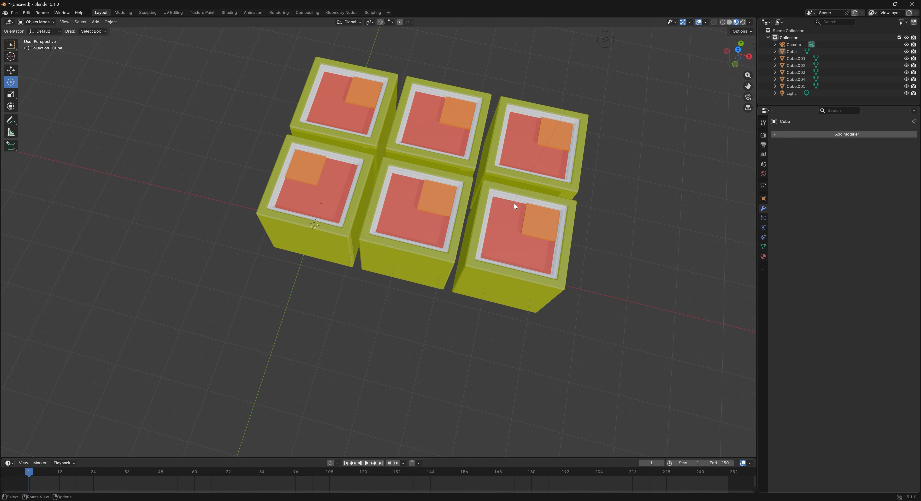
Step: Try rotating the diagonally opposite corner piece around its off-centre origin, and undo the rotation
click(535, 163)
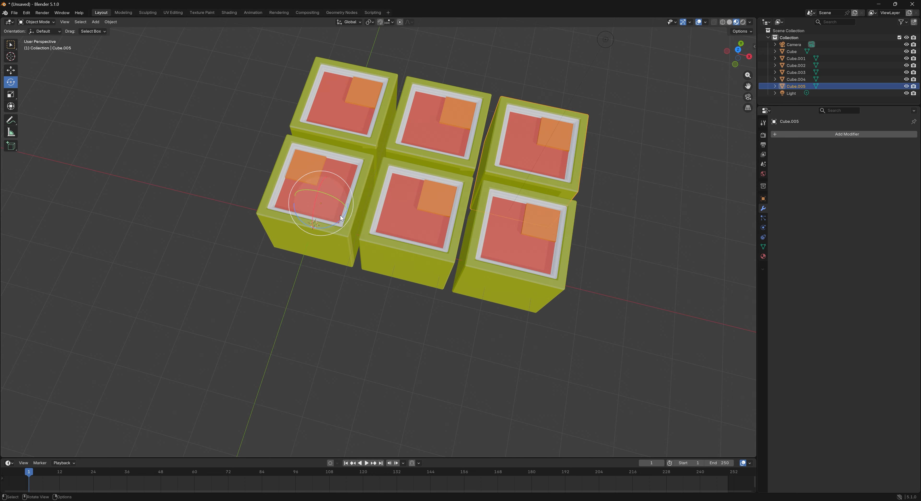
drag(343, 216, 359, 186)
key(ctrl+z)
Step: Set the opposite corner piece's origin to Center of Mass (Volume) and rotate the piece about a quarter turn around Z
click(569, 150)
right_click(527, 147)
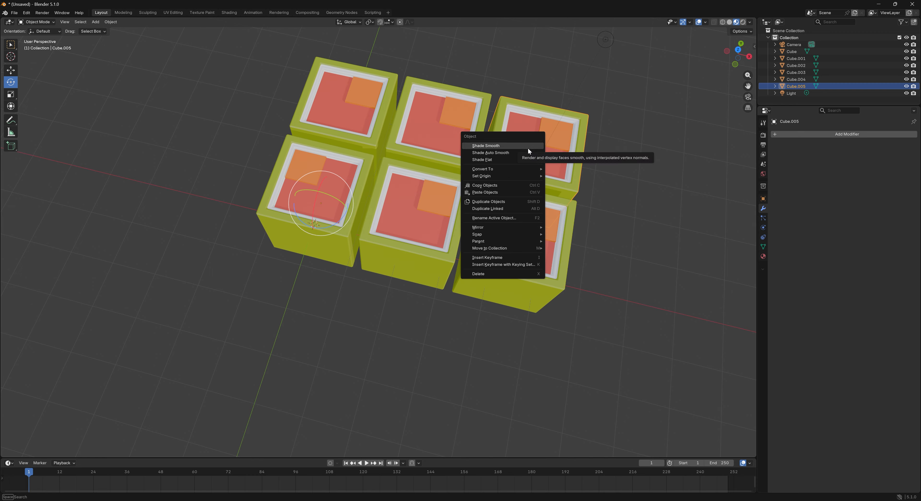
mouse_move(514, 178)
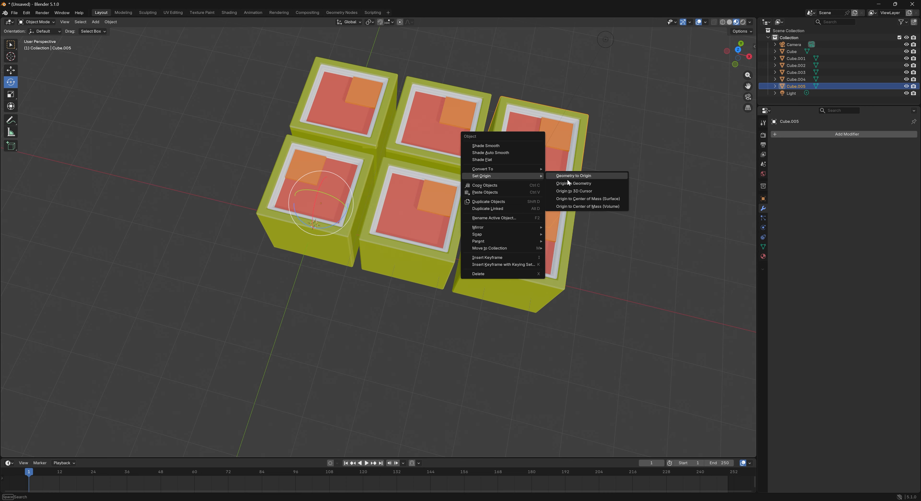
click(601, 206)
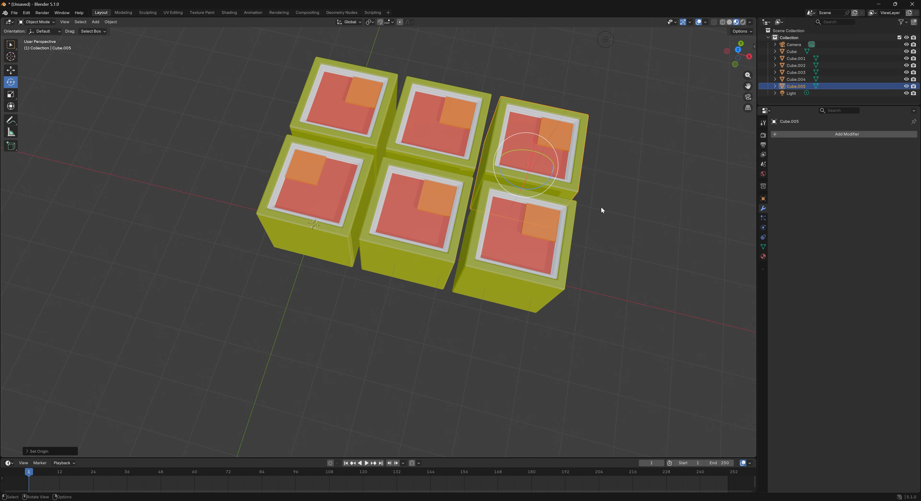
drag(553, 176, 519, 182)
click(615, 215)
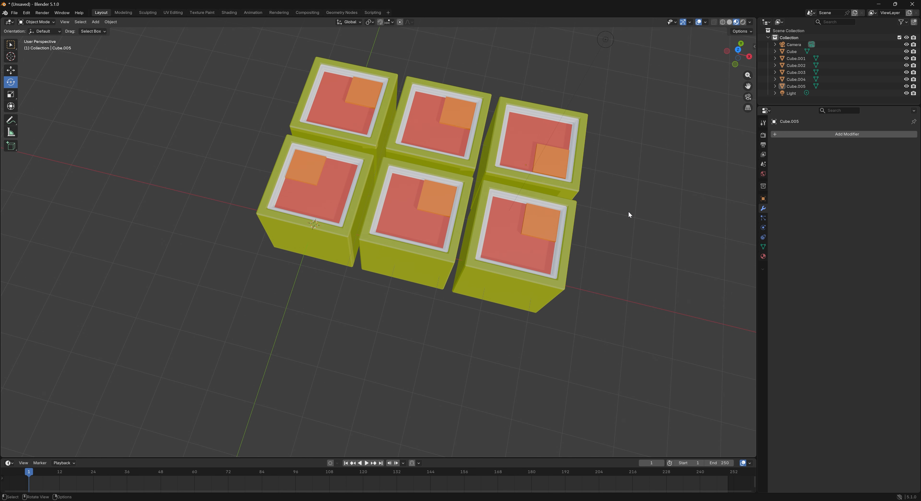
Step: Add a cube and scale it into a thin, broad slab, flattened in Z and stretched along Y and X
middle_drag(628, 211, 589, 190)
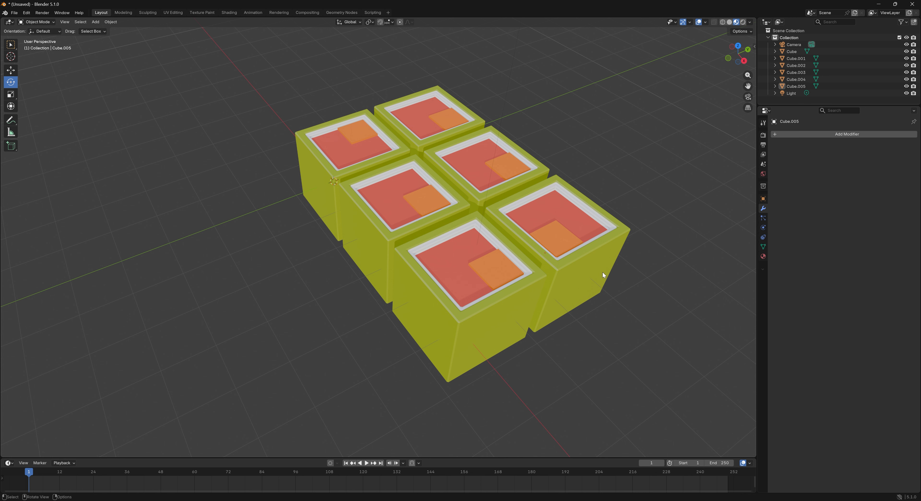
key(shift+a)
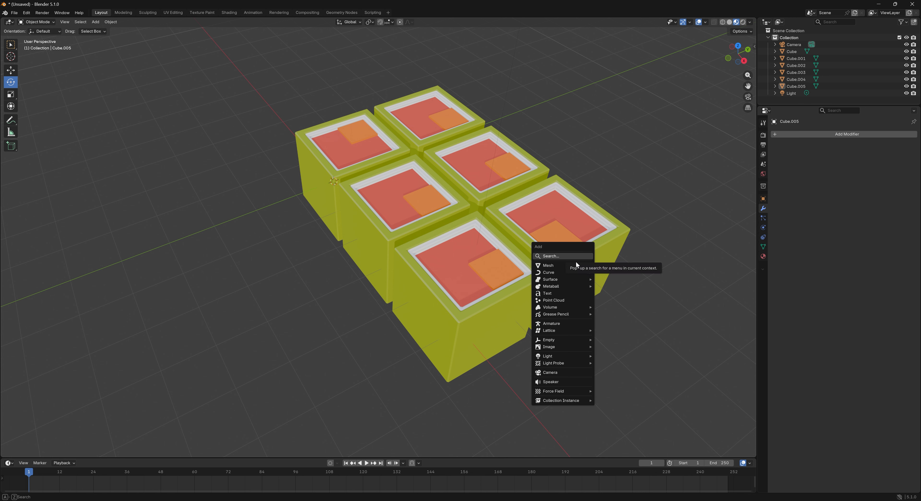
mouse_move(576, 264)
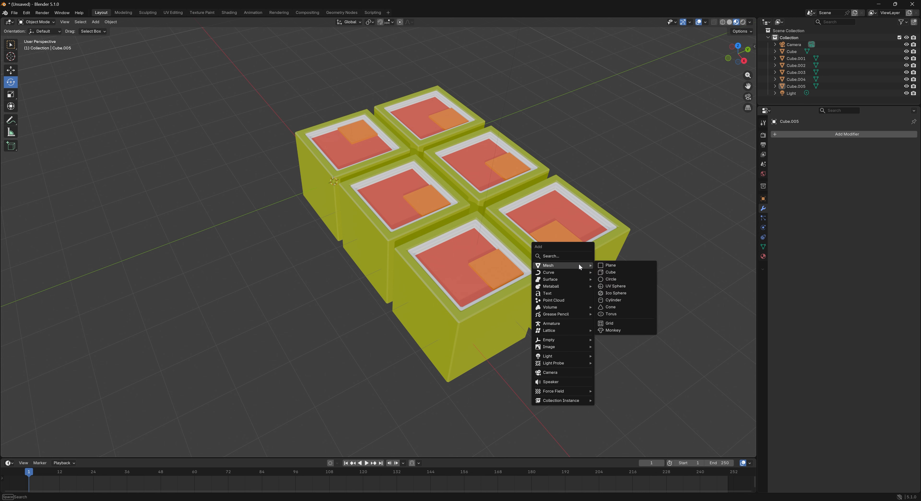
click(619, 270)
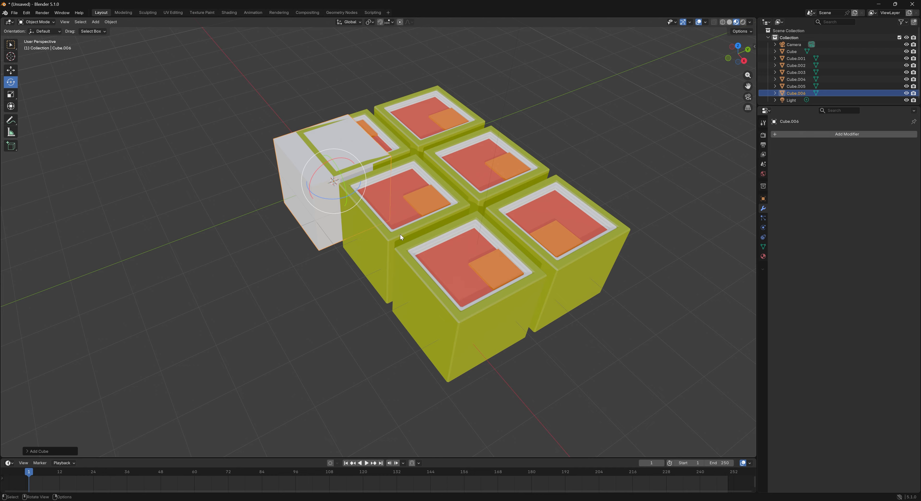
click(11, 94)
drag(332, 159, 416, 184)
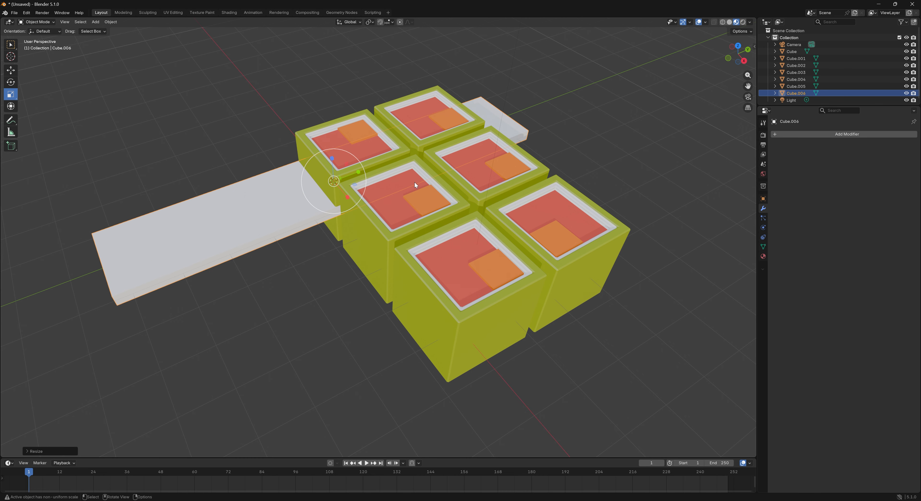
drag(348, 196, 399, 252)
Step: Move the slab horizontally so that it lies beneath all six pieces
click(11, 70)
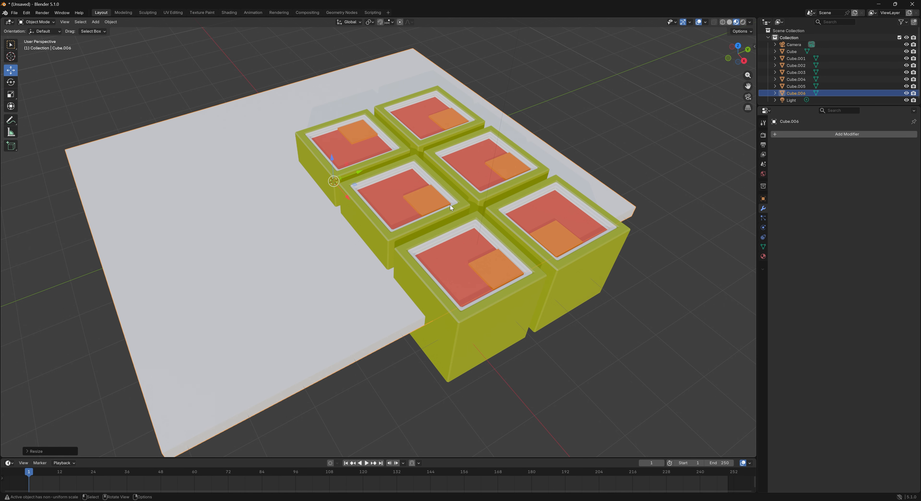
drag(358, 172, 428, 225)
middle_drag(613, 157, 572, 181)
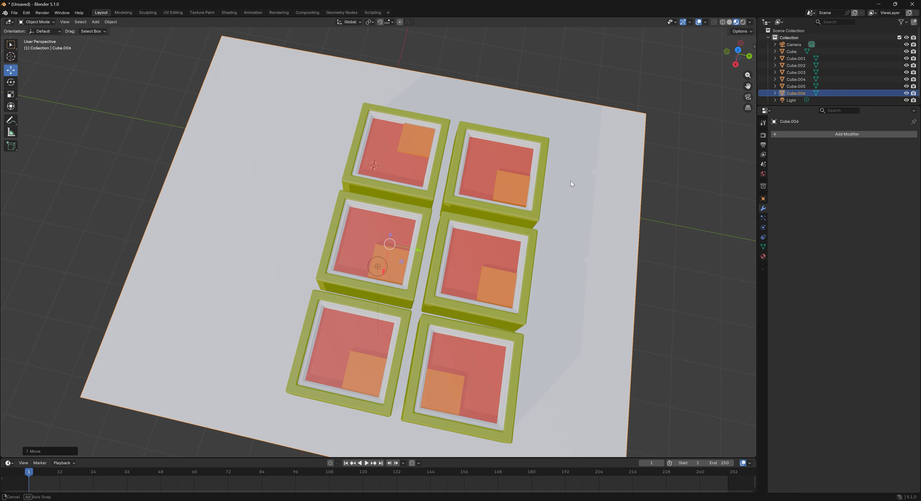
drag(417, 250, 389, 247)
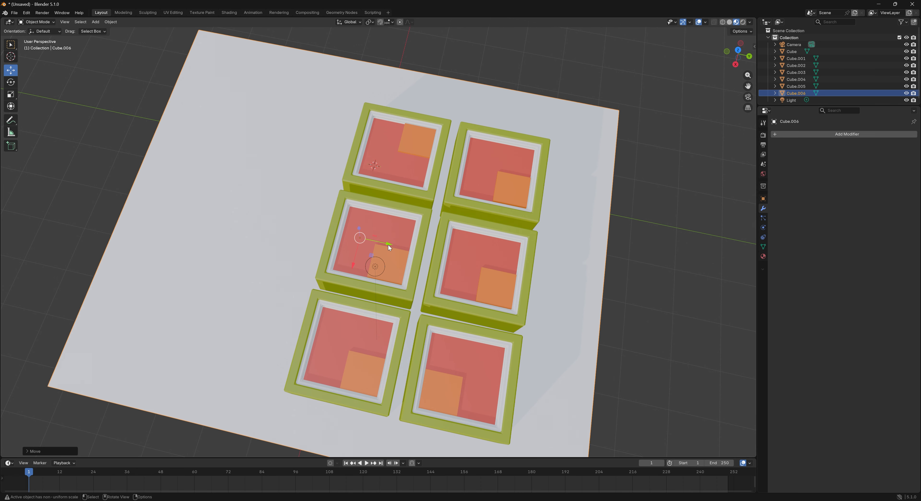
Step: Narrow the slab along the Y axis and shift it to centre it under the two rows of pieces
click(11, 94)
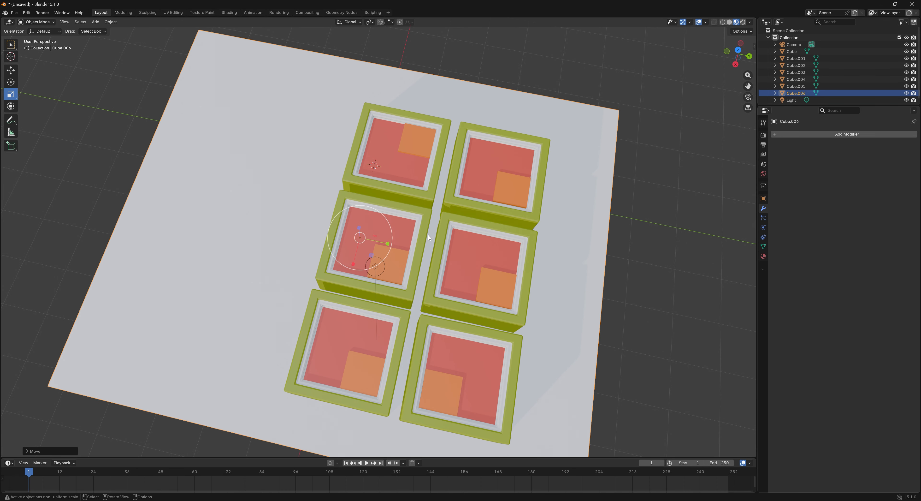
drag(385, 247, 454, 257)
click(10, 70)
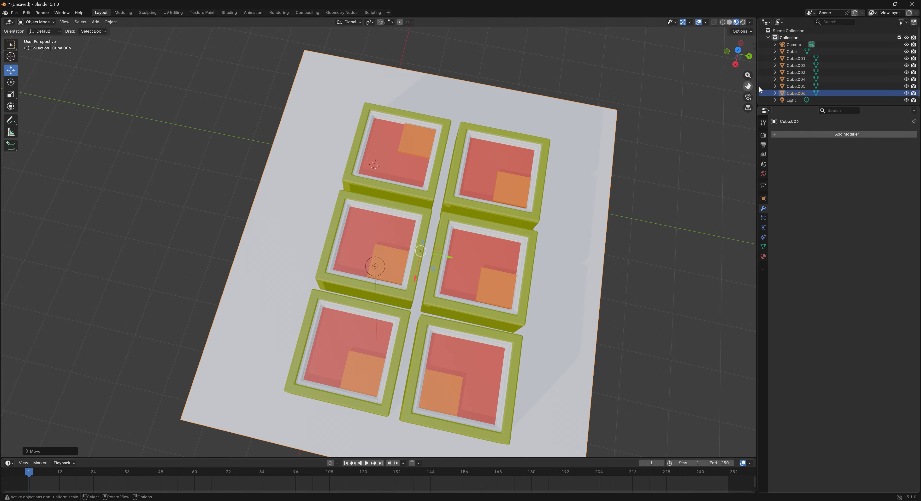
Step: Shift the slab slightly along the X axis to centre it beneath the three columns of pieces
click(738, 51)
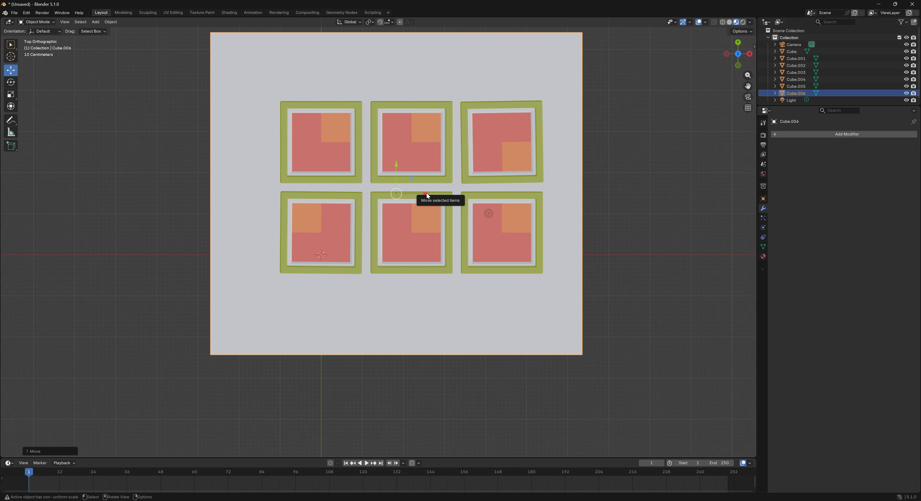
drag(425, 194, 438, 194)
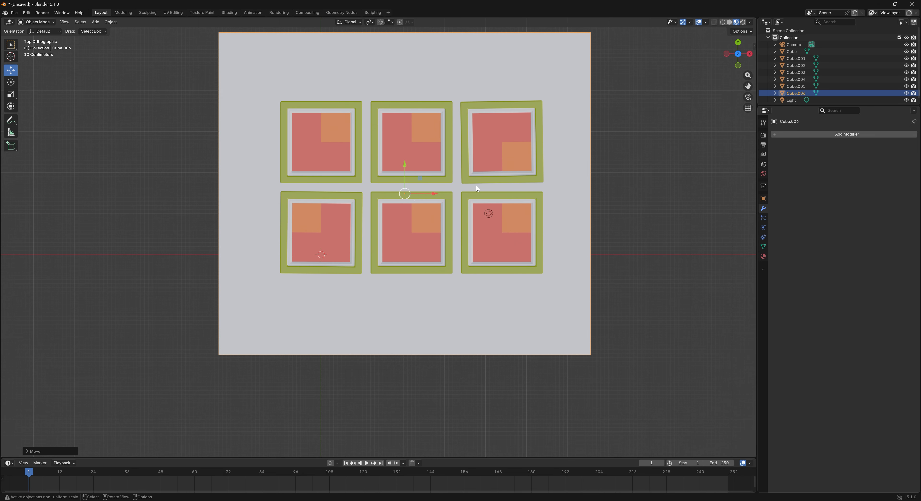
middle_drag(607, 175, 626, 166)
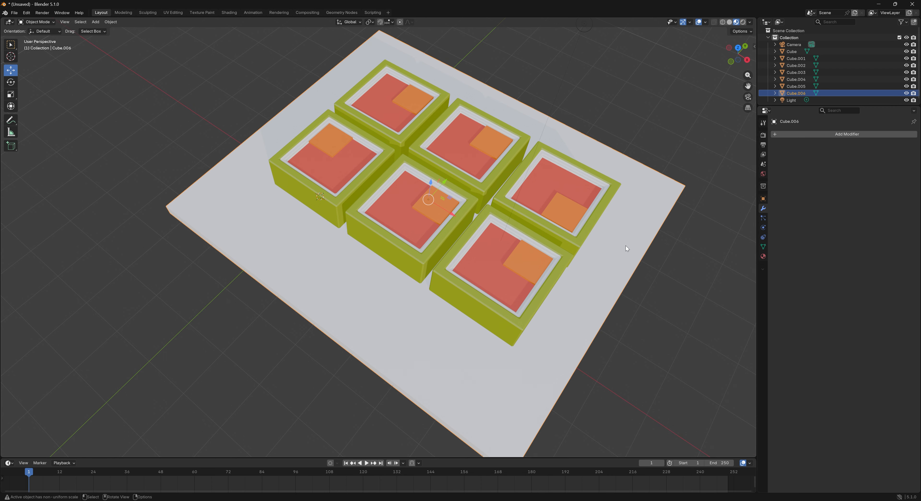
Step: Inset the slab's top face by about 0.16 m to form an even border around the pieces
key(Tab)
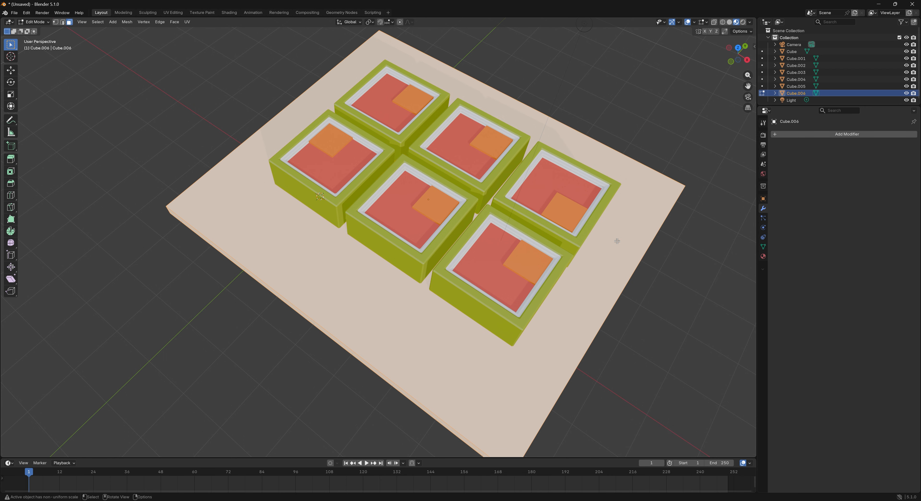
key(i)
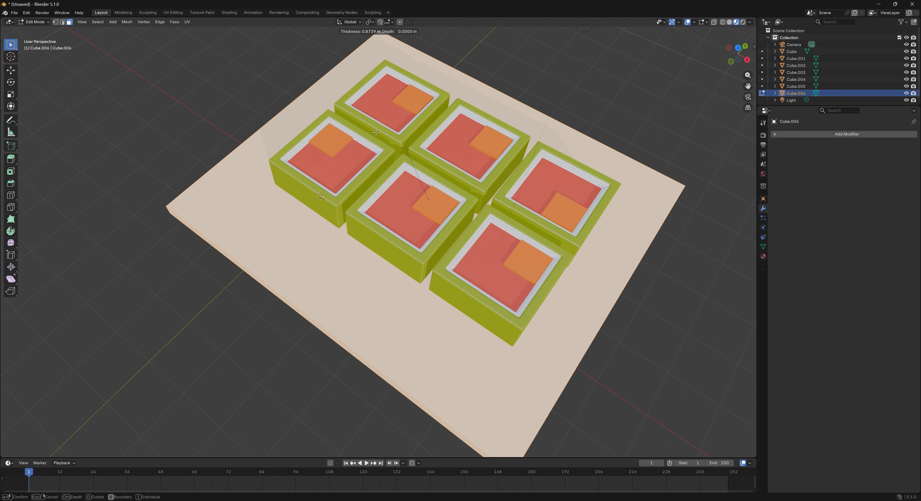
click(529, 196)
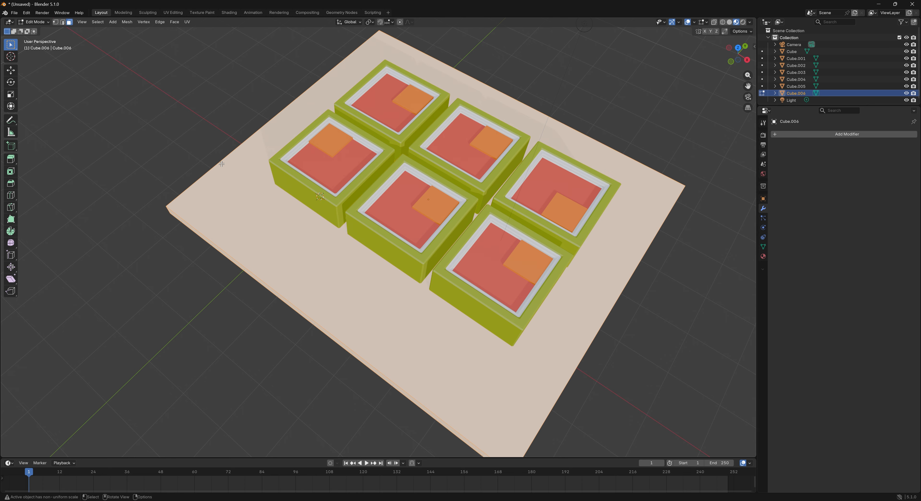
click(146, 104)
click(205, 164)
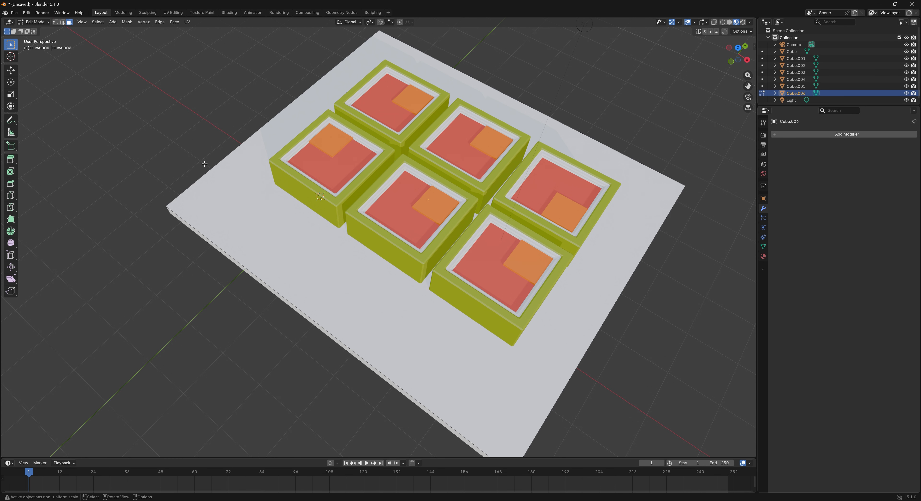
click(247, 203)
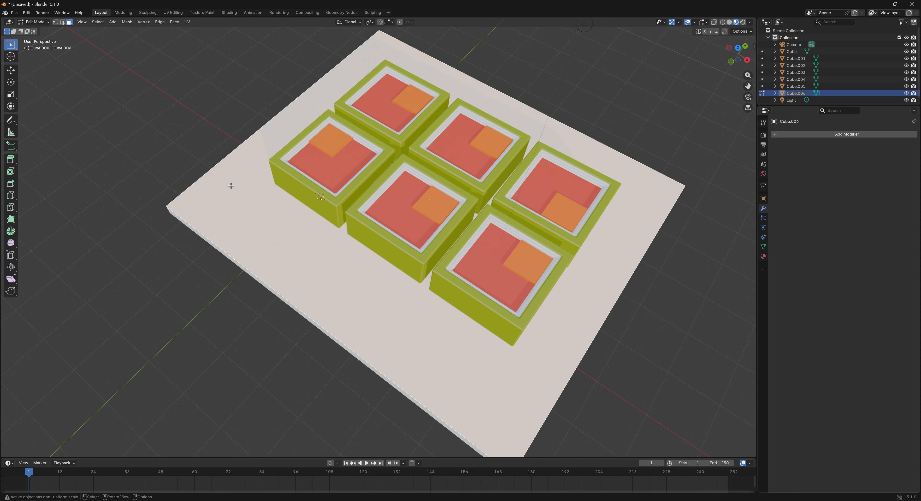
key(i)
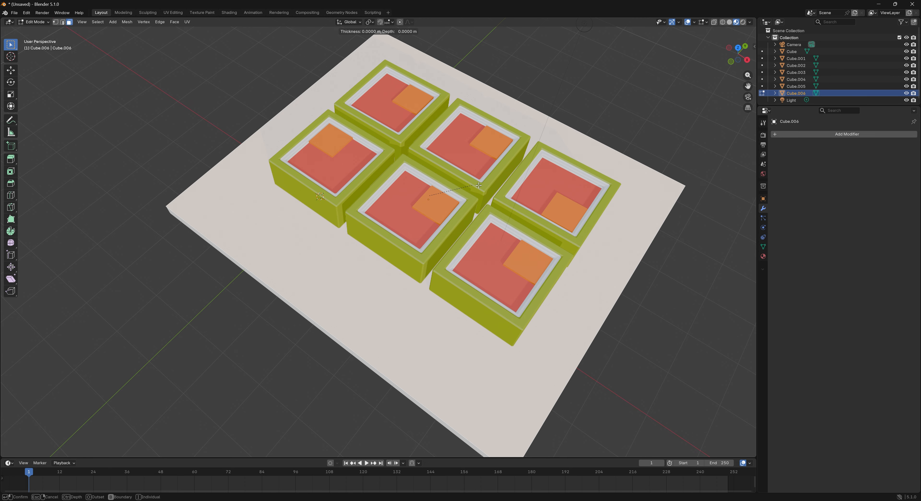
right_click(304, 241)
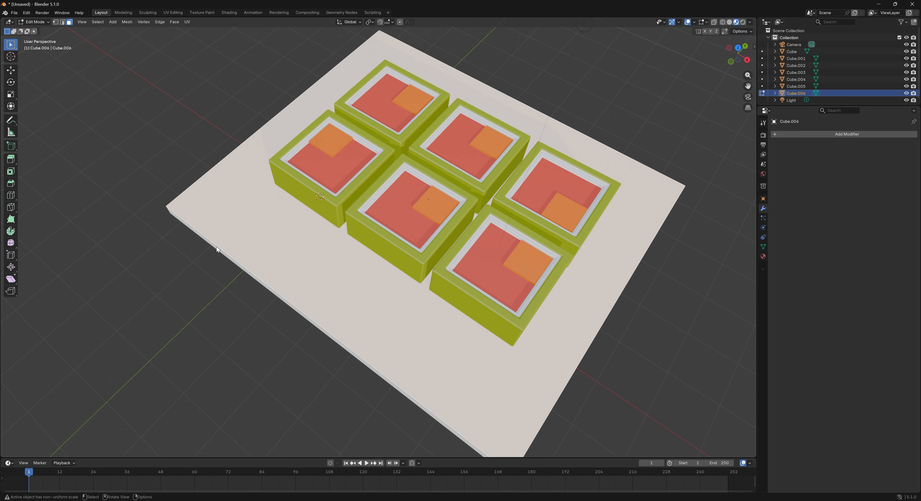
key(Tab)
key(Tab)
key(i)
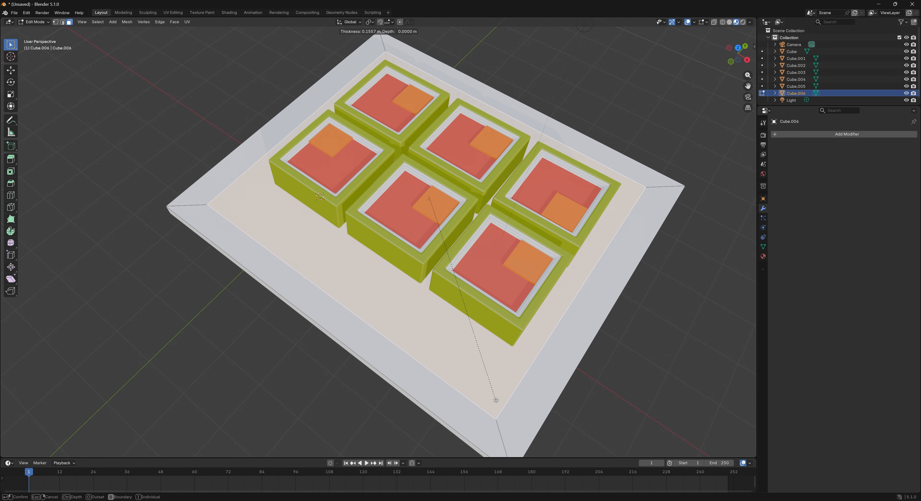
click(496, 400)
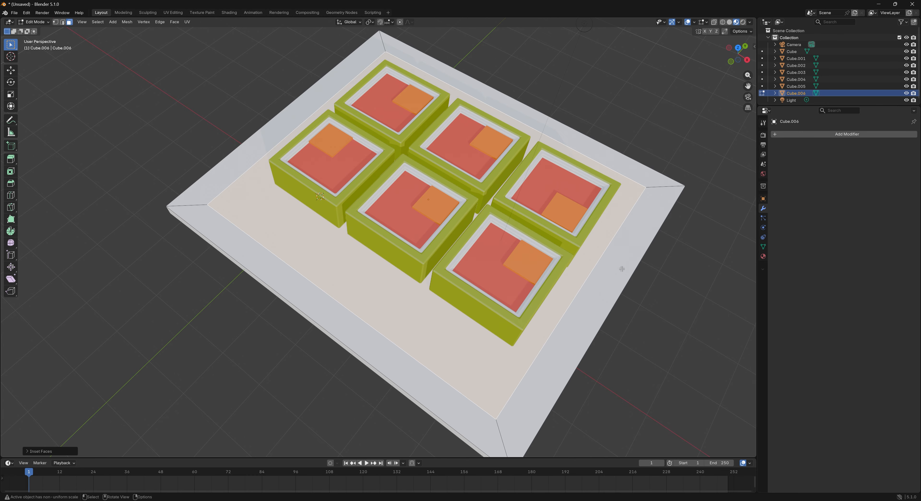
Step: Extrude the slab's inset top face downward to form a shallow recess inside the border
middle_drag(565, 285, 554, 264)
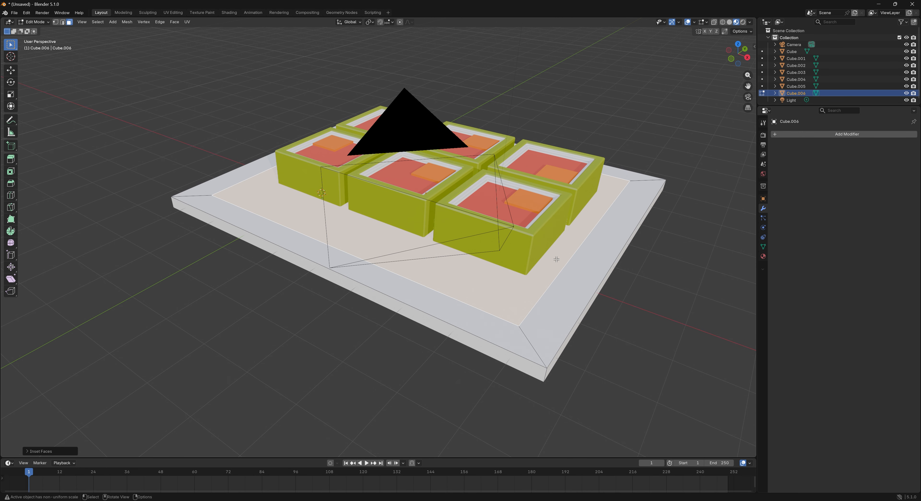
key(e)
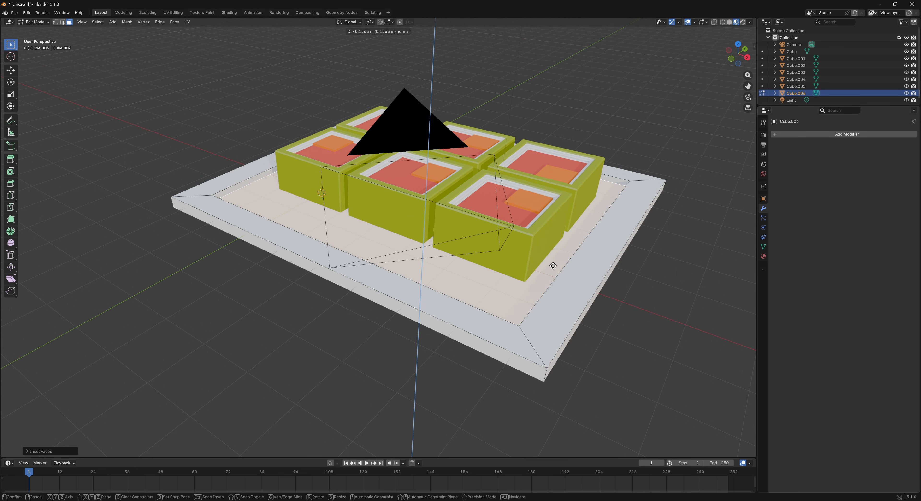
click(553, 269)
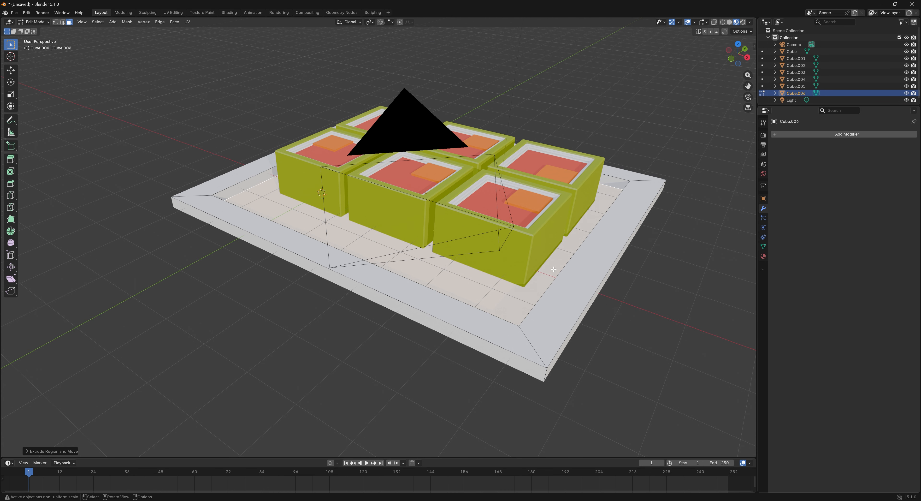
key(ctrl+z)
middle_drag(648, 282, 606, 253)
key(Tab)
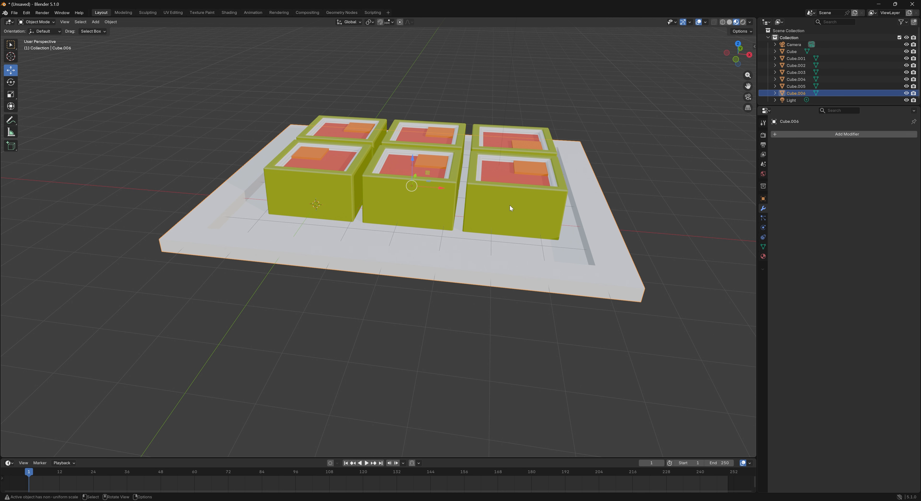
Step: Create a new material for the slab with the default Principled BSDF surface
middle_drag(628, 200, 629, 206)
scroll(629, 206, up, 2)
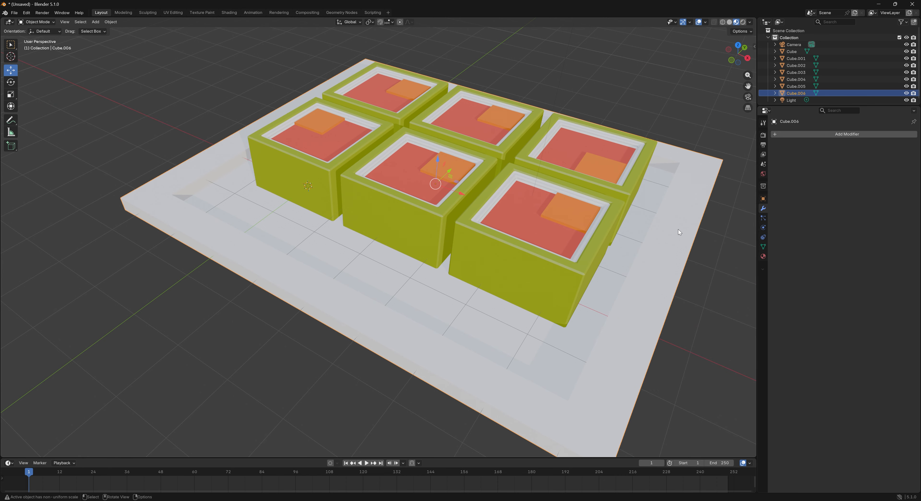
click(763, 256)
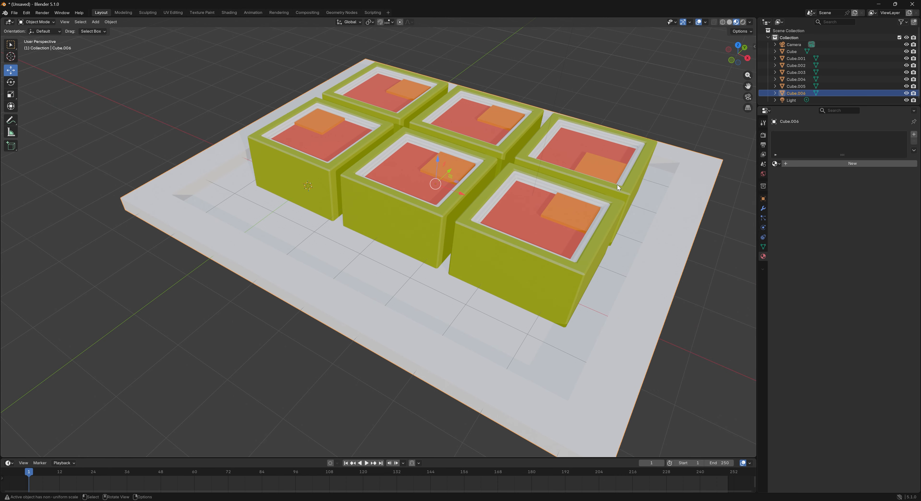
click(845, 164)
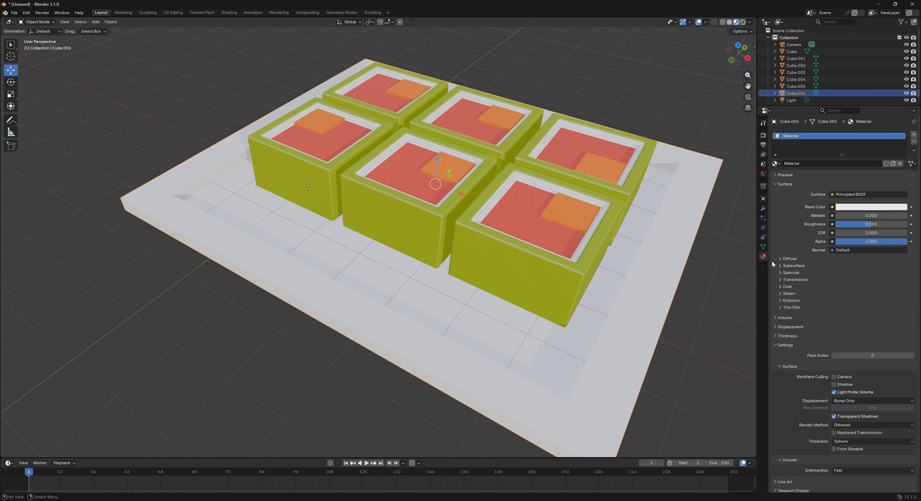
click(686, 272)
Step: Lower the slab along the Z axis to the base of the six pieces
middle_drag(642, 285, 590, 262)
click(569, 211)
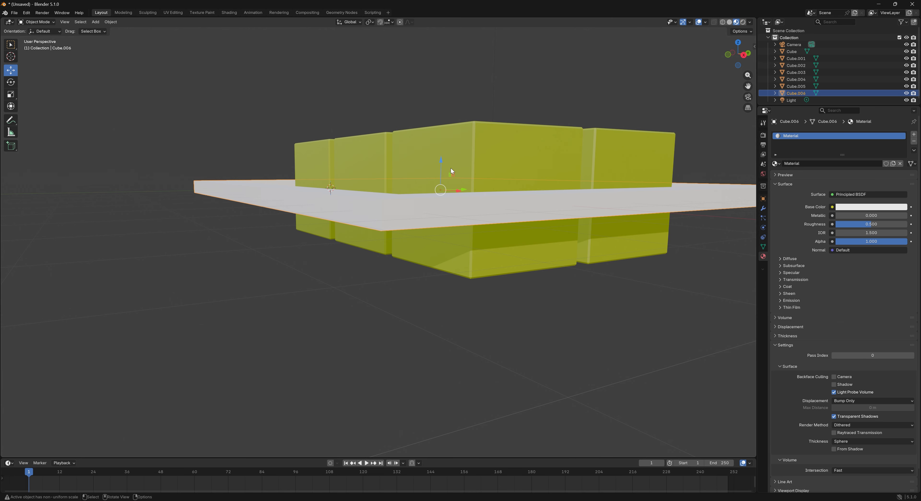
middle_drag(514, 124, 539, 163)
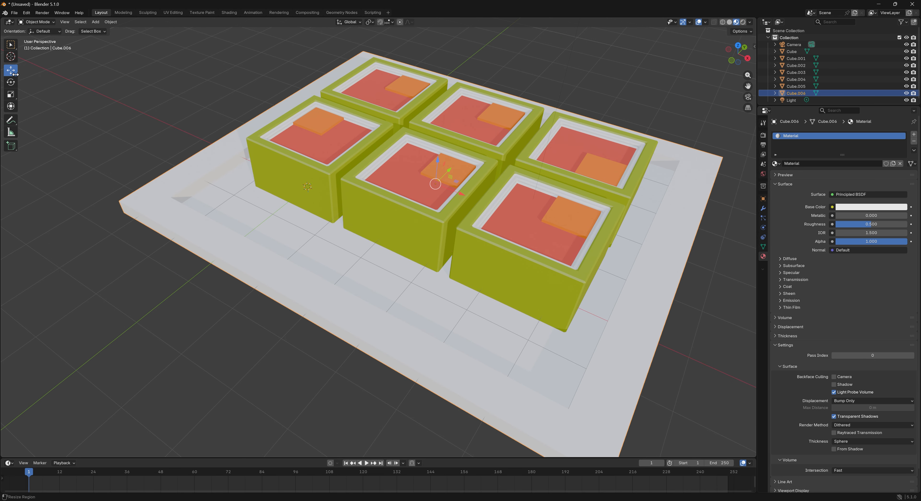
middle_drag(417, 217, 439, 167)
drag(439, 167, 443, 201)
middle_drag(352, 254, 426, 203)
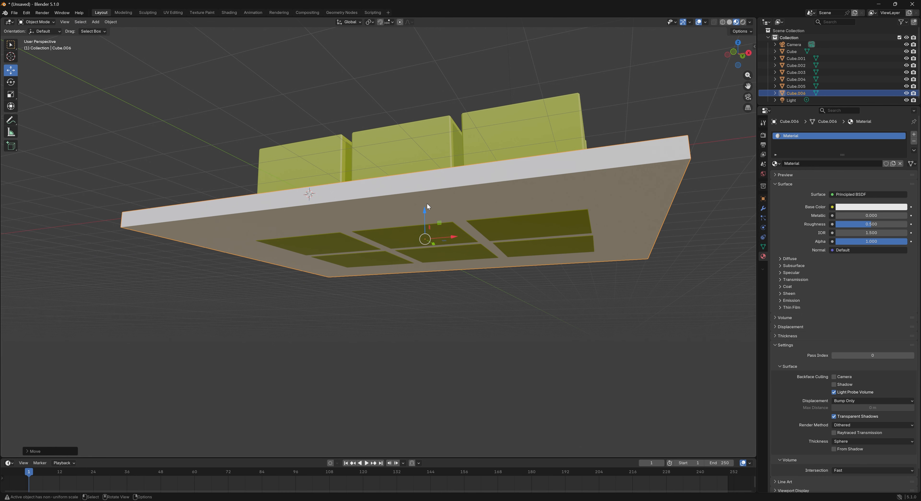
drag(426, 212, 425, 212)
middle_drag(479, 286, 422, 254)
Step: Extrude the slab's long outer side face outward by about 1.2 m to widen the slab on that side
click(305, 220)
middle_drag(305, 220, 338, 215)
scroll(313, 264, up, 5)
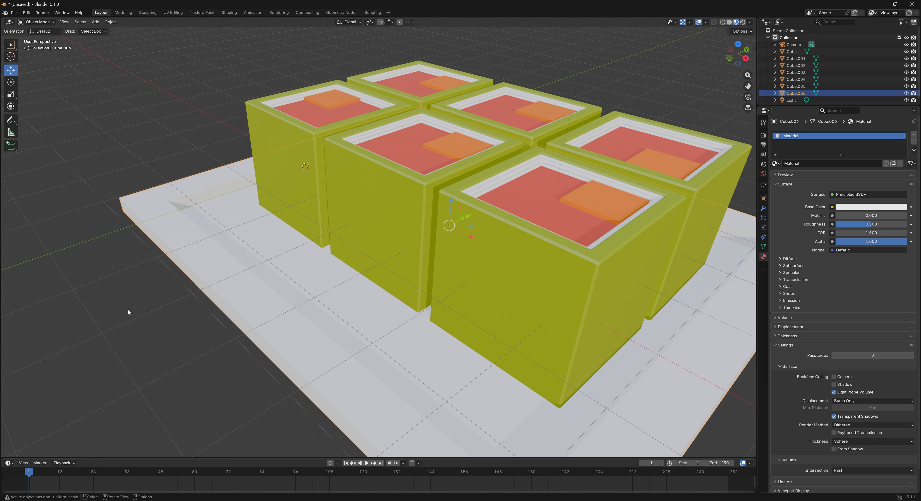
click(71, 238)
click(140, 218)
key(Tab)
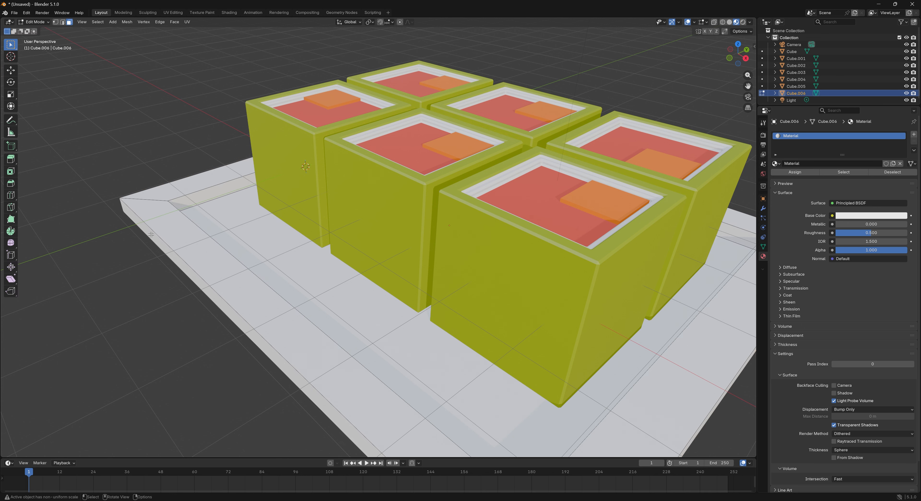
click(151, 236)
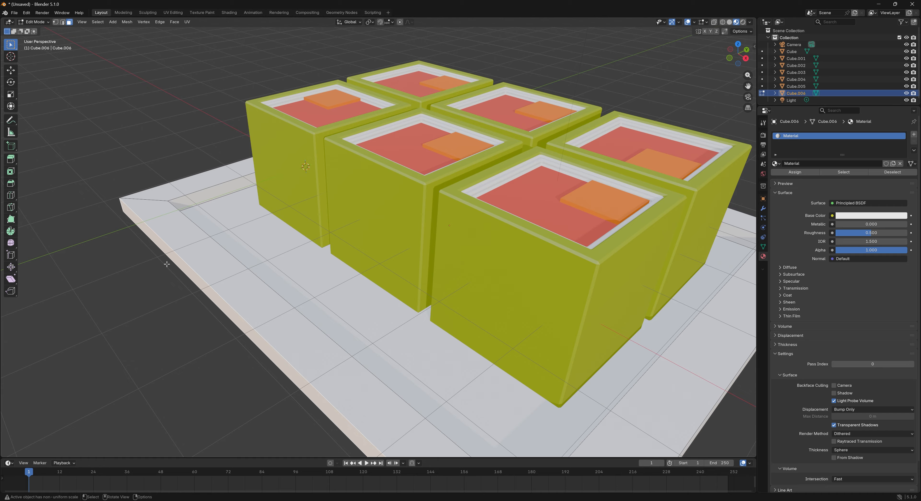
key(e)
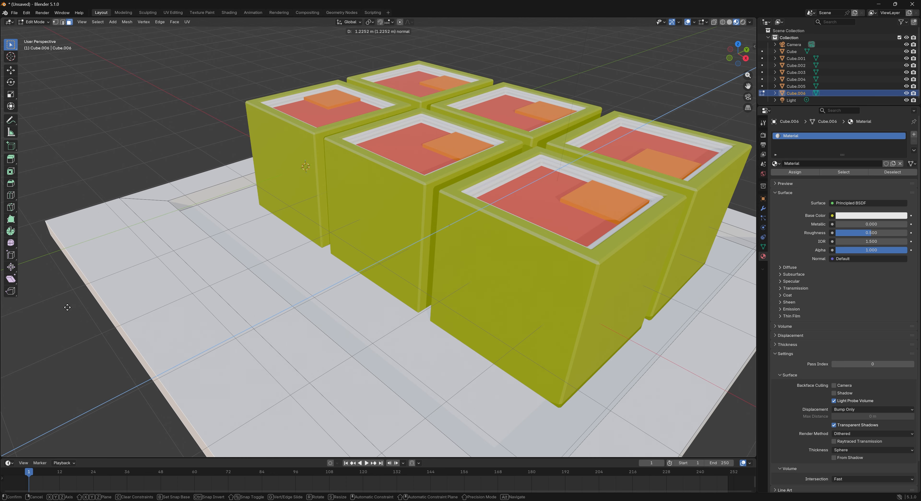
click(83, 295)
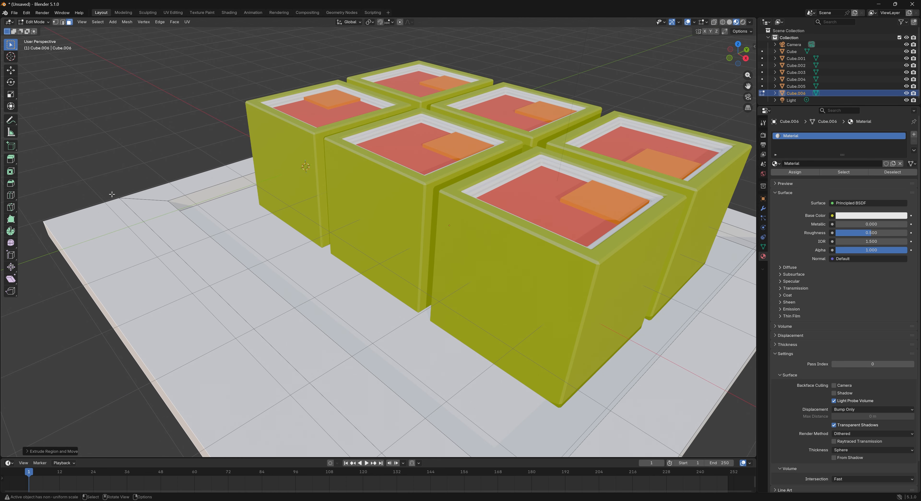
key(Tab)
middle_drag(203, 241, 219, 234)
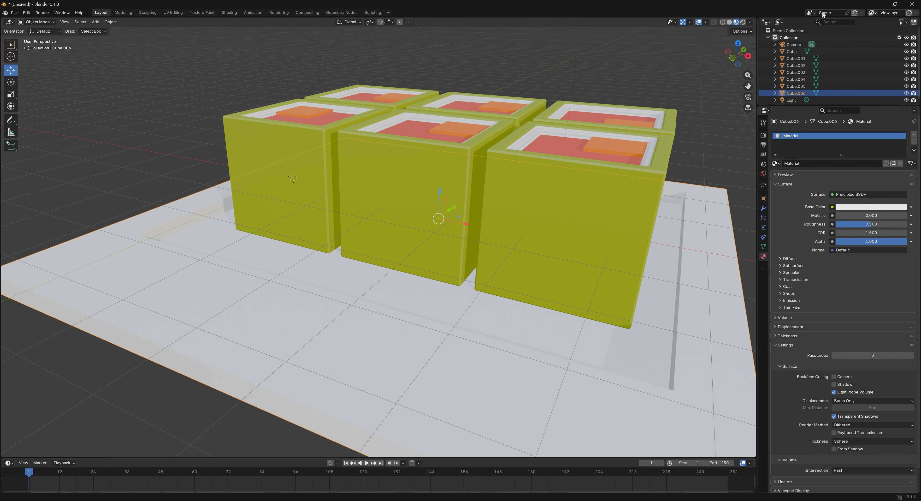
click(737, 43)
middle_drag(602, 182, 648, 159)
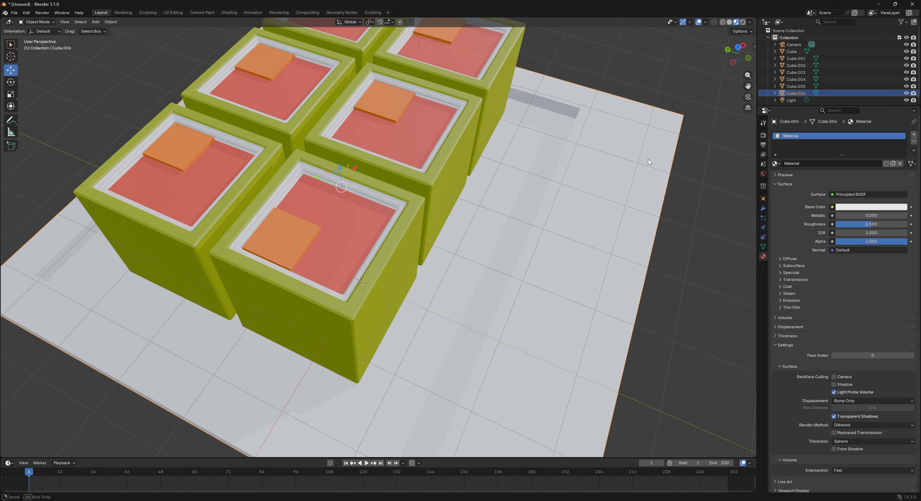
scroll(540, 200, up, 3)
scroll(540, 201, down, 6)
click(594, 225)
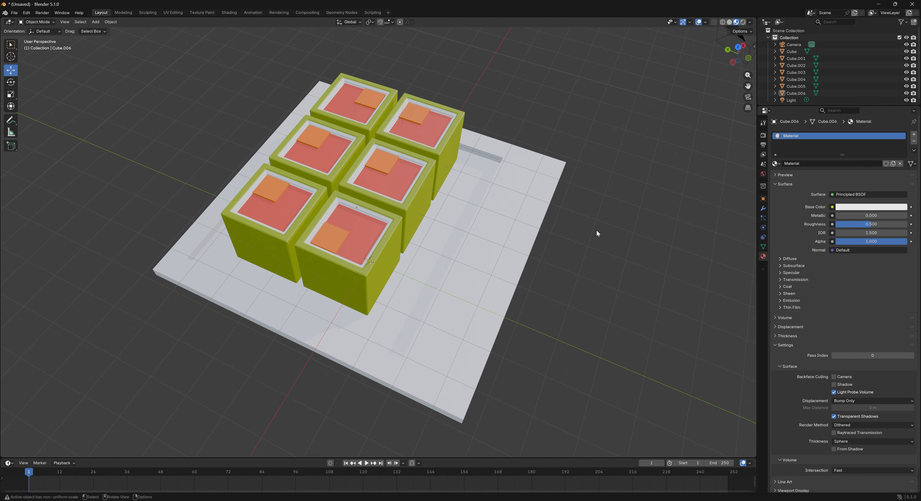
middle_drag(596, 230, 499, 215)
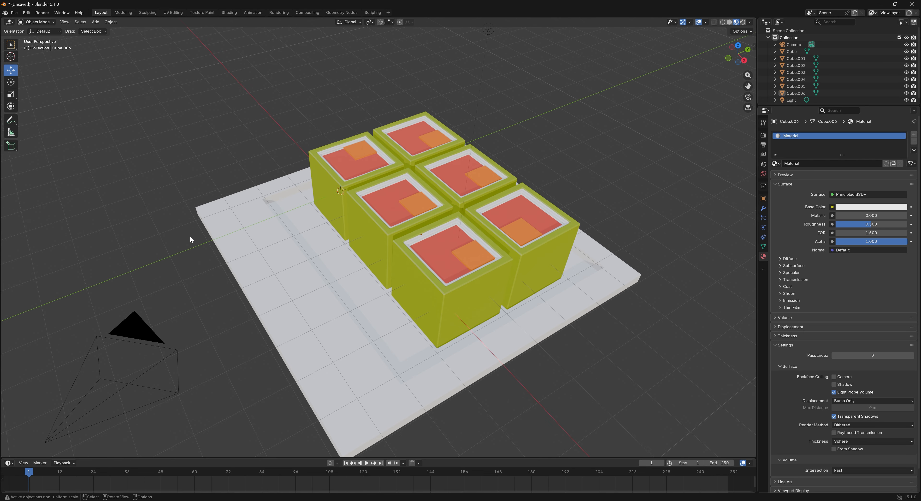
Step: Add a cube, move it onto the slab's widened side next to the pieces and scale it to about 0.5
key(shift+a)
mouse_move(154, 250)
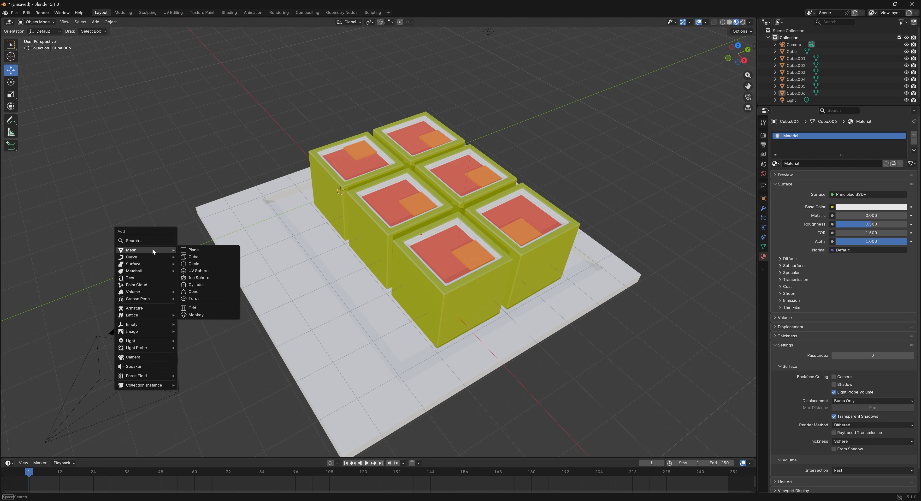
click(202, 257)
drag(366, 181, 290, 258)
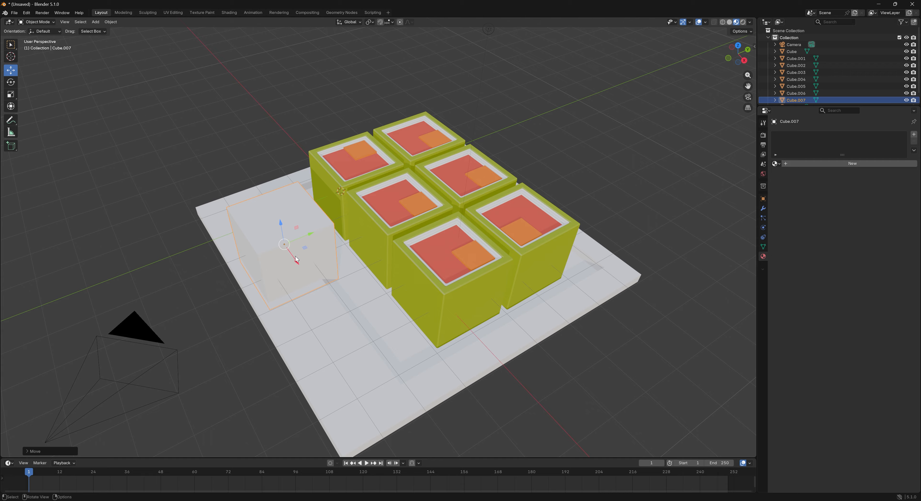
key(s)
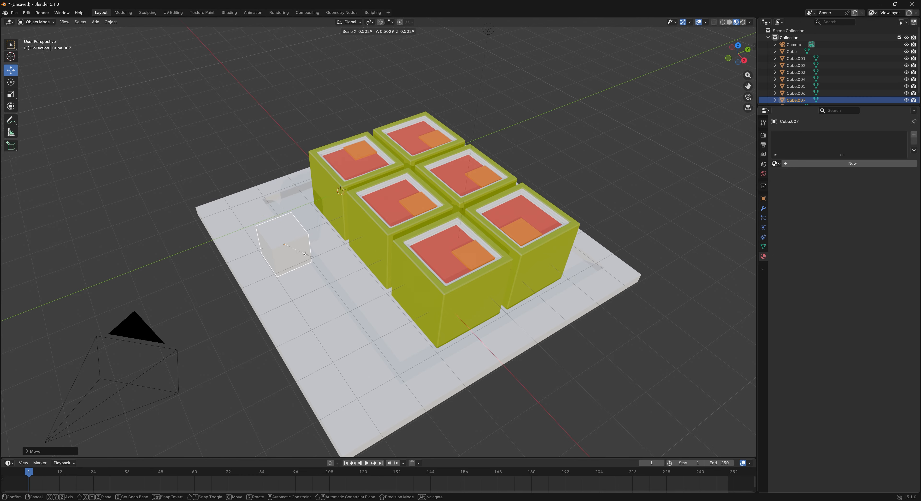
click(293, 250)
middle_drag(293, 249, 254, 220)
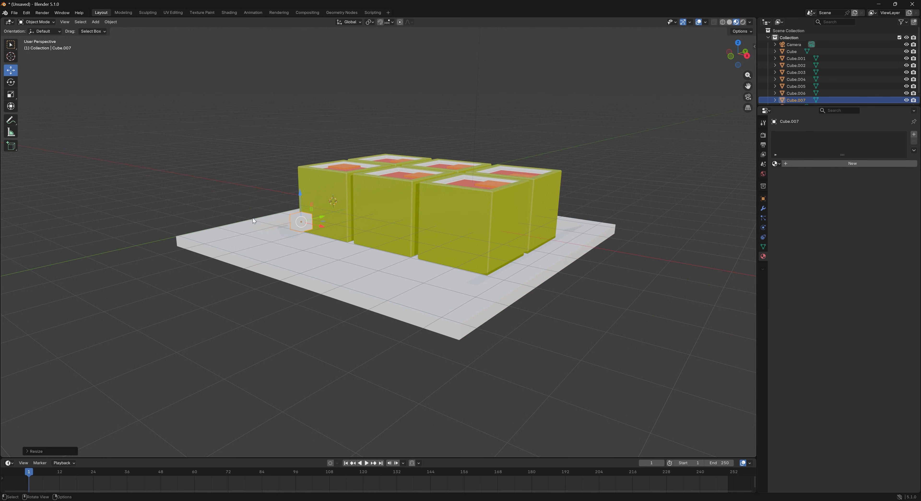
Step: Stretch the small cube along the X axis into a long bar and centre it along the slab's widened side
click(11, 94)
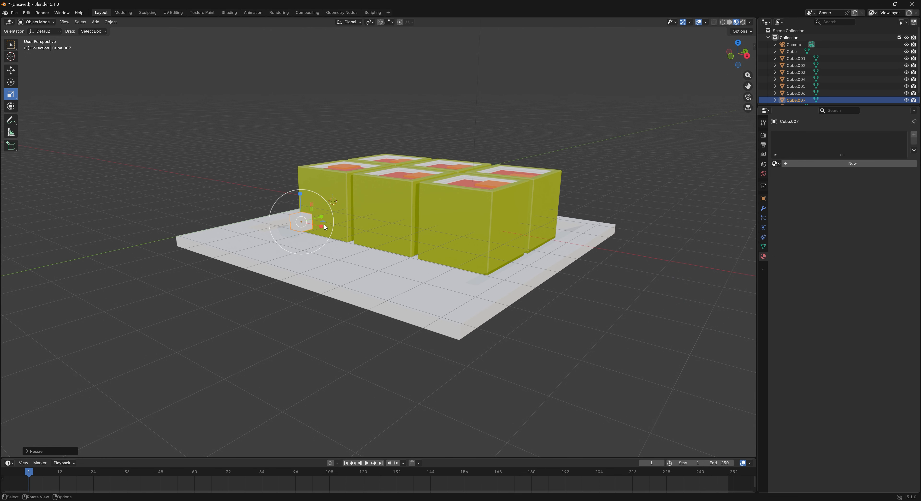
drag(322, 226, 78, 333)
click(11, 71)
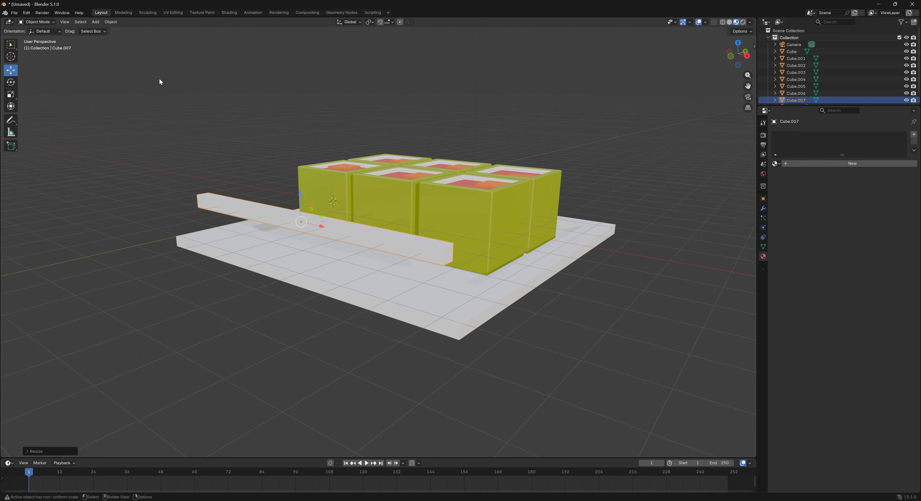
click(738, 43)
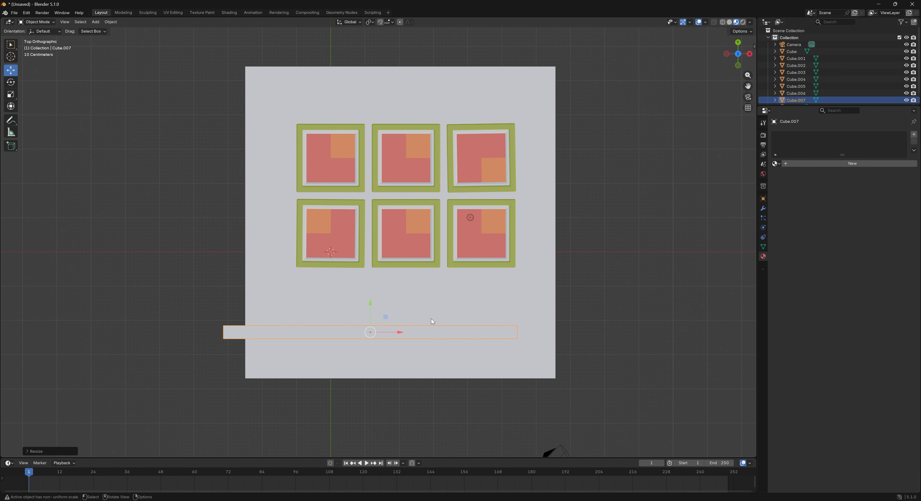
drag(401, 334, 430, 332)
click(14, 99)
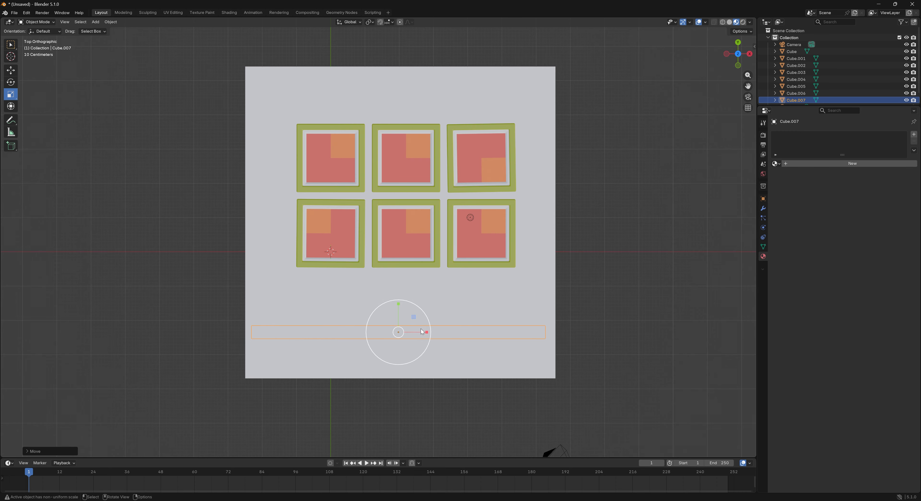
drag(425, 335, 423, 334)
click(11, 70)
Step: Lower the bar along the Z axis onto the slab's surface
middle_drag(239, 214, 413, 205)
click(678, 235)
middle_drag(678, 235, 318, 219)
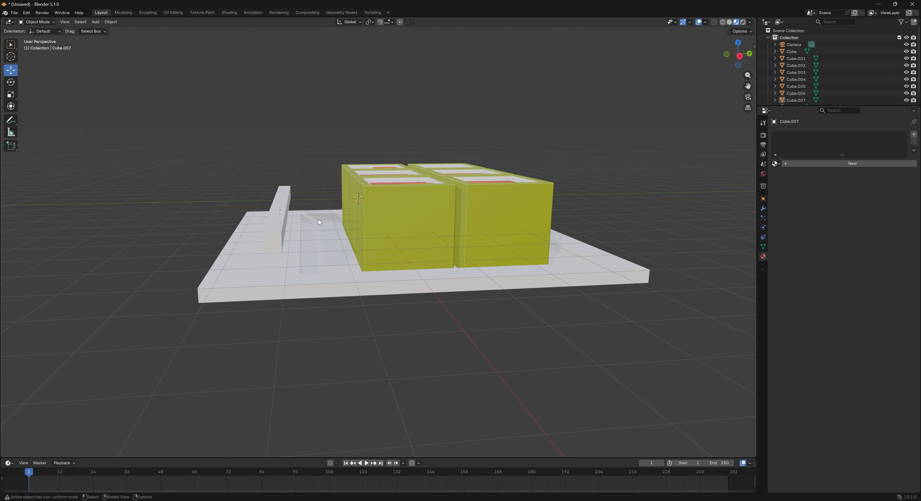
click(282, 207)
drag(279, 181, 284, 207)
middle_drag(326, 268, 368, 287)
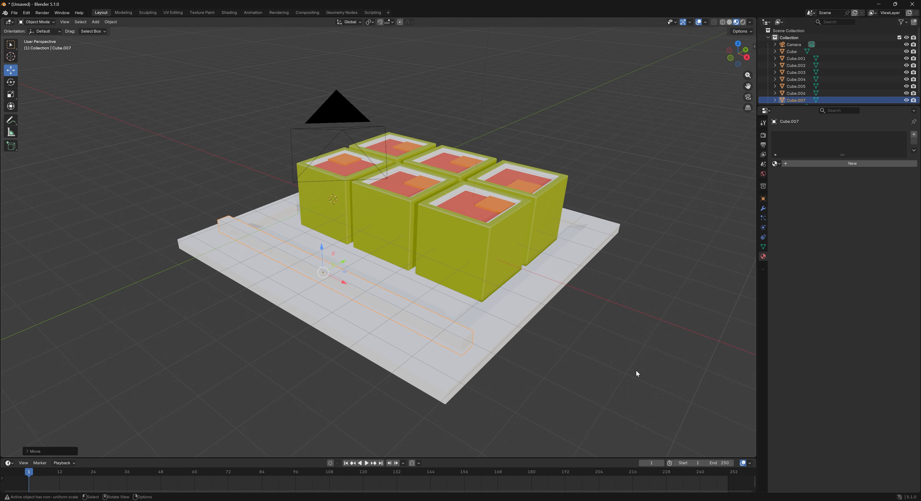
Step: Switch to Adobe Color and copy the dark brown hex value from the Japanese sushi collection palette
click(500, 500)
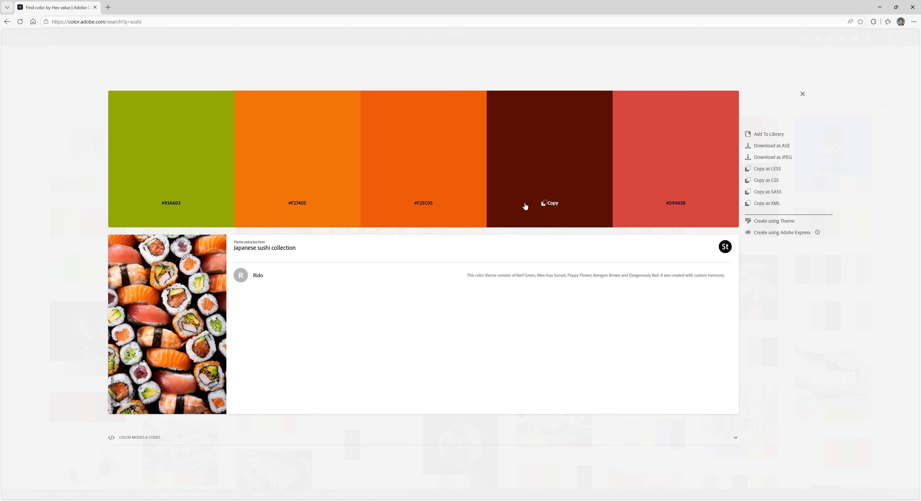
click(553, 204)
click(517, 500)
Step: Create a new material for the bar in Blender and set its base color to hex #591202
click(841, 164)
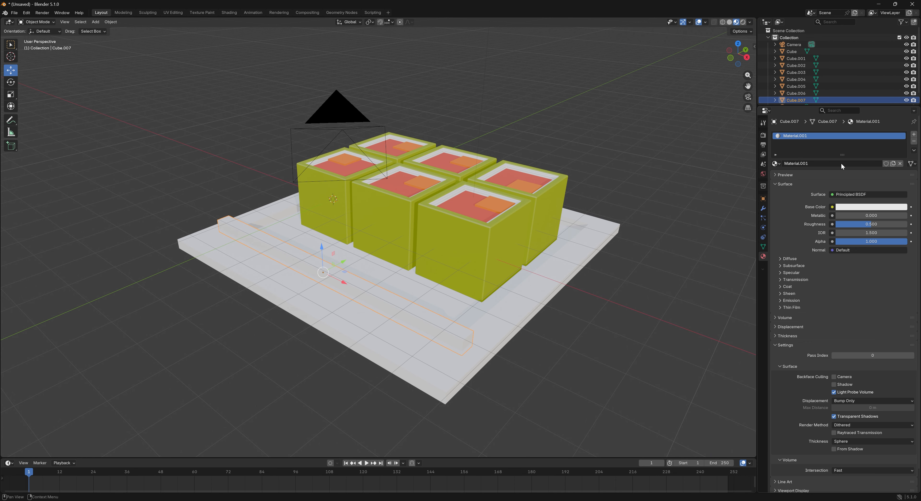
click(856, 206)
click(868, 197)
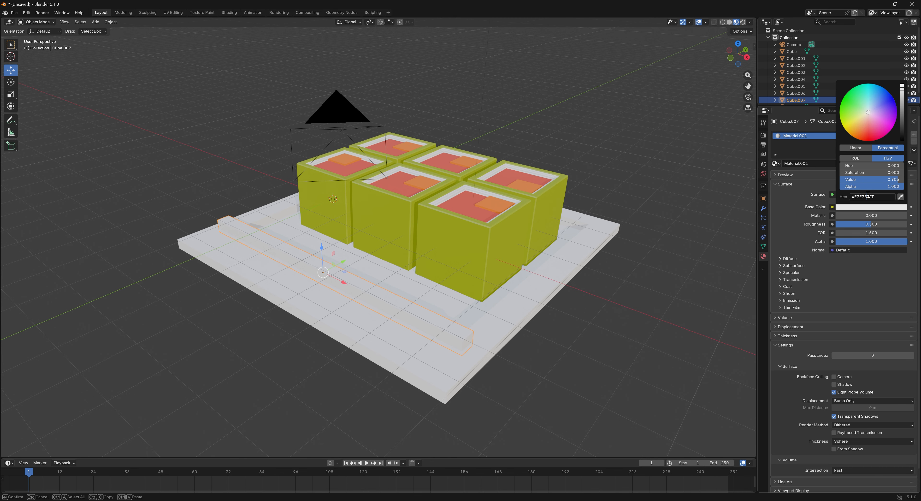
key(ctrl+a)
key(ctrl+v)
key(Return)
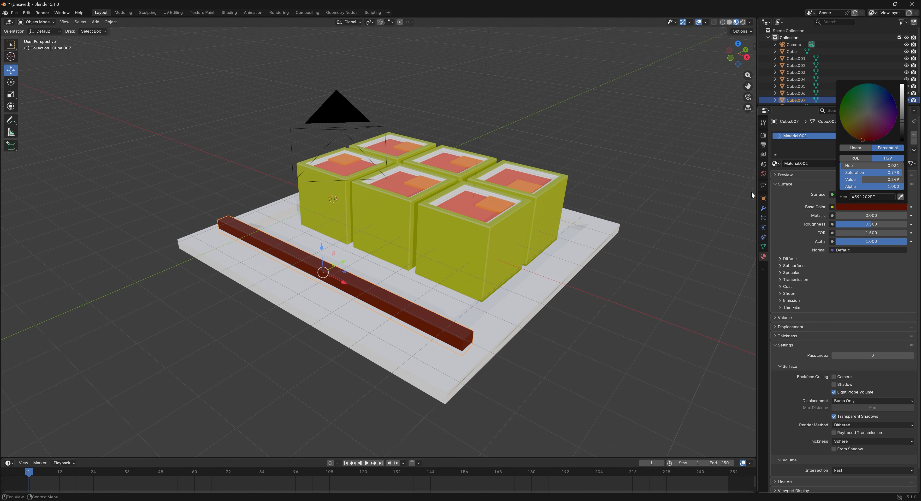
click(707, 198)
click(690, 217)
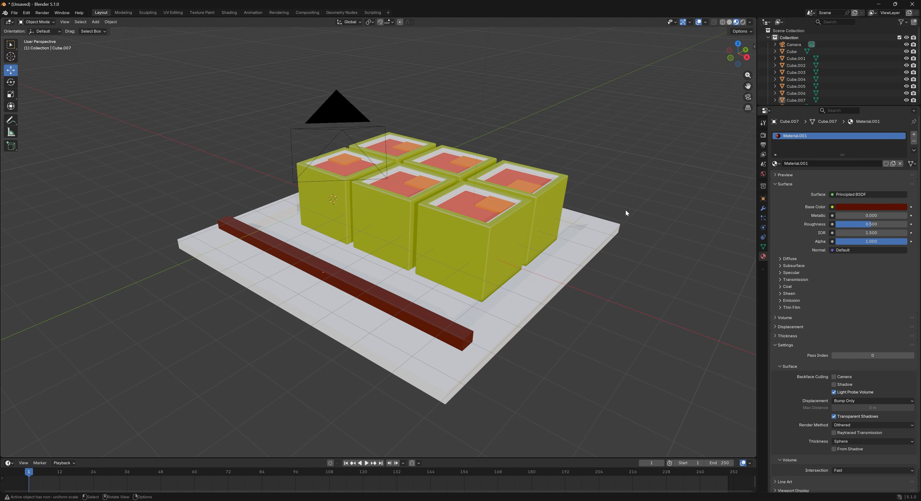
Step: Shorten the brown bar slightly along the X axis so it sits further inside the slab's edges
middle_drag(595, 272, 462, 289)
click(462, 289)
click(16, 98)
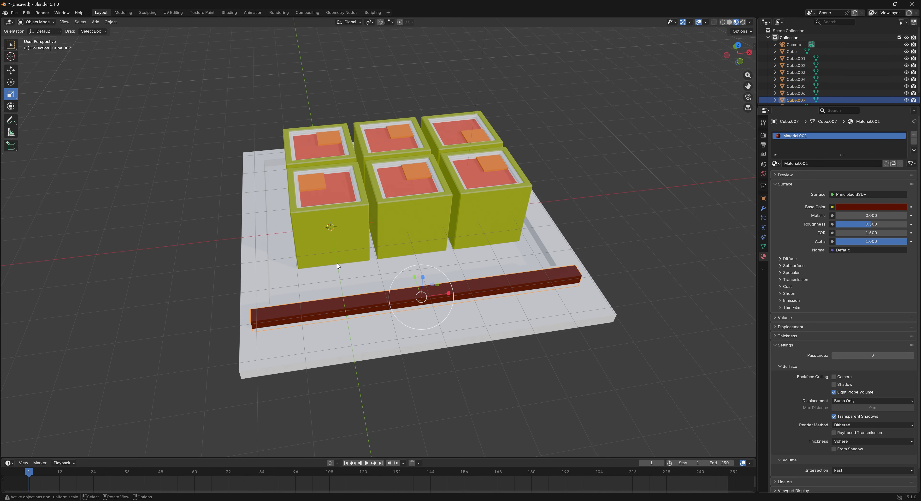
drag(449, 293, 445, 294)
click(547, 355)
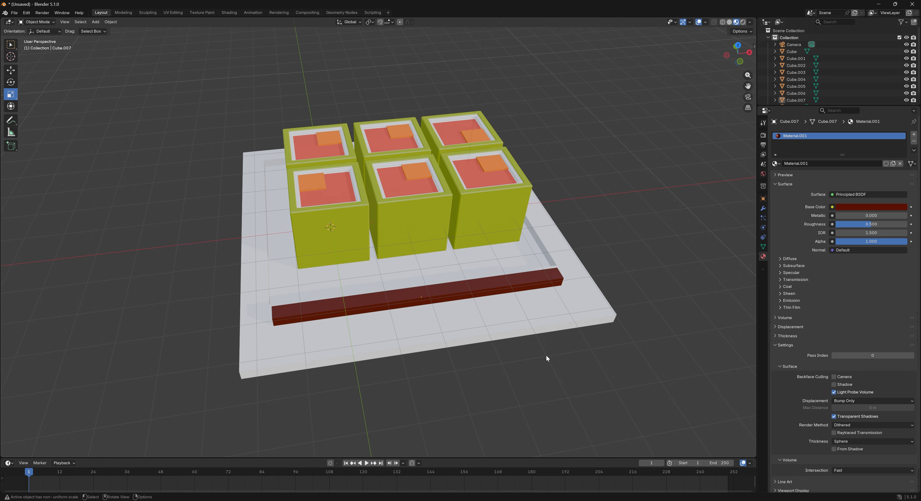
Step: Duplicate the brown bar, place the copy beside it towards the slab's outer edge and raise the copy onto the slab
middle_drag(546, 355, 506, 317)
middle_drag(425, 284, 434, 271)
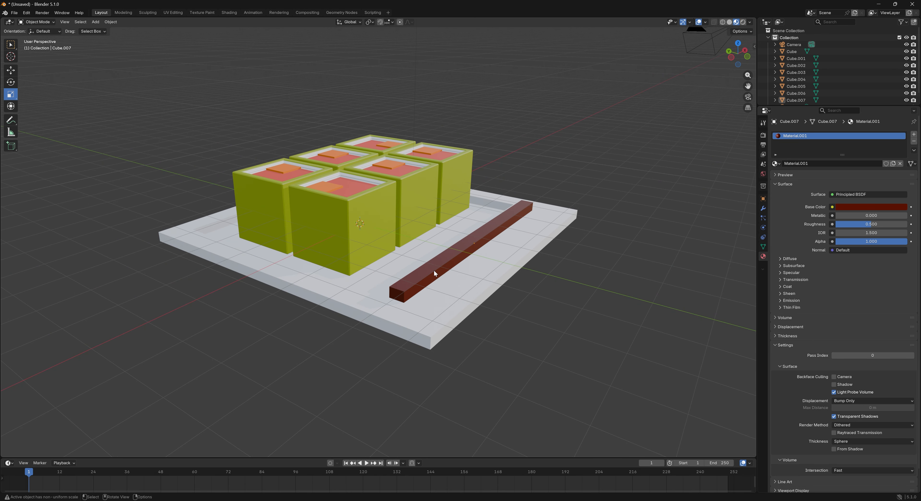
click(441, 267)
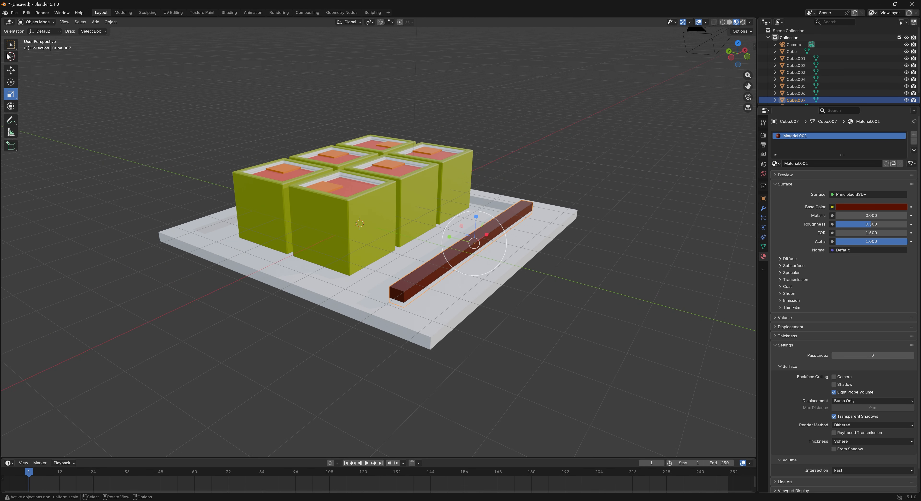
click(10, 70)
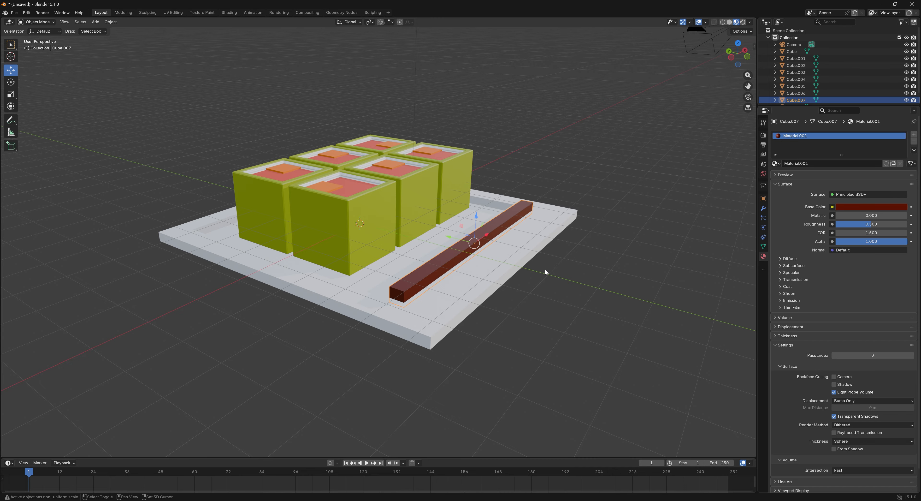
key(shift+d)
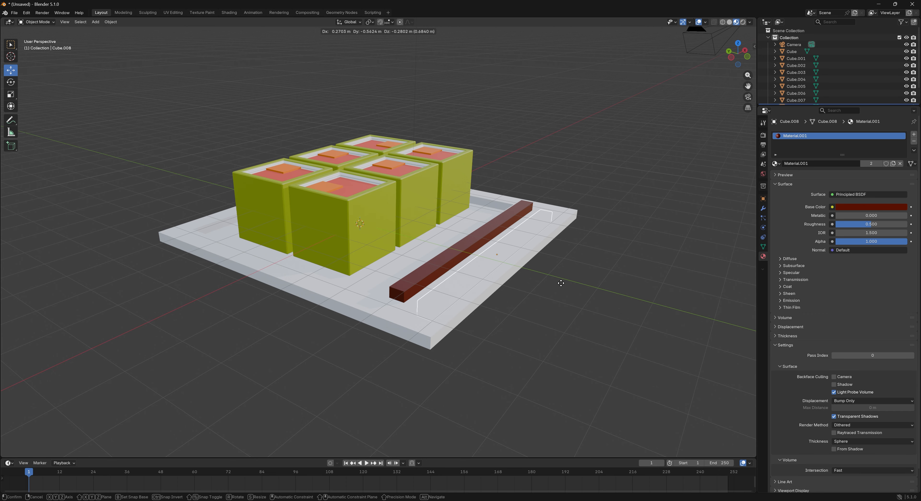
click(565, 287)
middle_drag(565, 287, 452, 271)
drag(268, 215, 266, 203)
Step: Raise the original bar along the Z axis in the right orthographic view until it is level with its copy
middle_drag(323, 304, 303, 303)
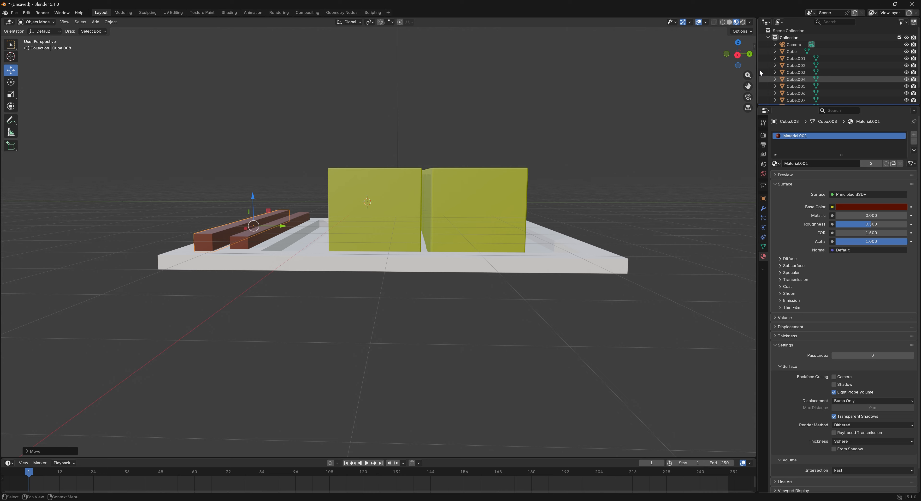
click(738, 54)
click(287, 222)
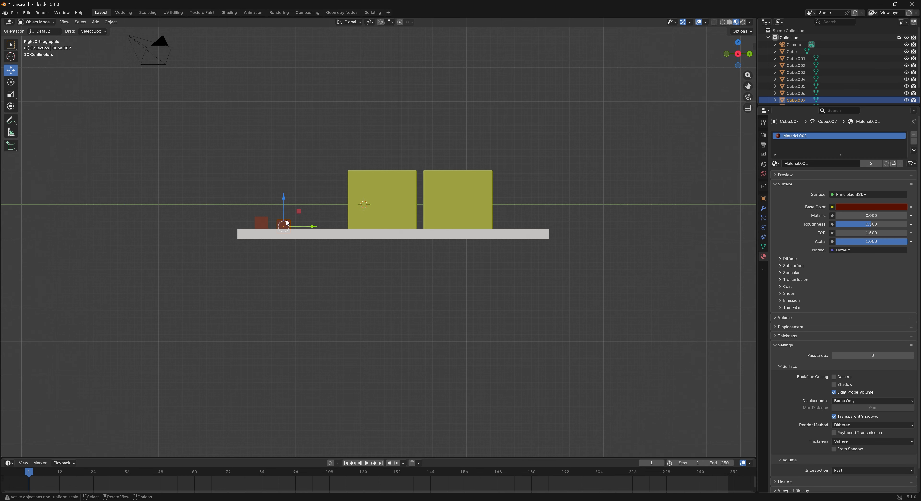
drag(285, 198, 287, 192)
click(287, 188)
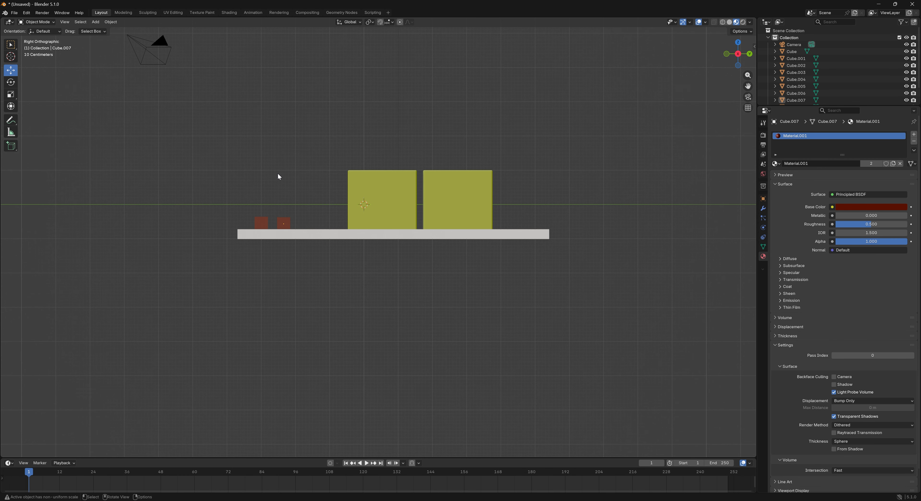
Step: Inspect the two bars and six pieces on the slab from several angles and distances
middle_drag(278, 173, 331, 214)
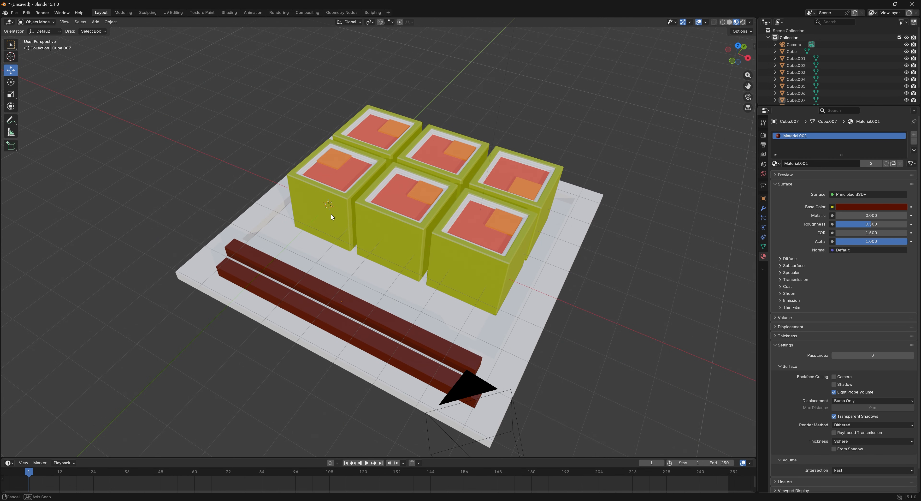
click(738, 47)
middle_drag(562, 216, 605, 174)
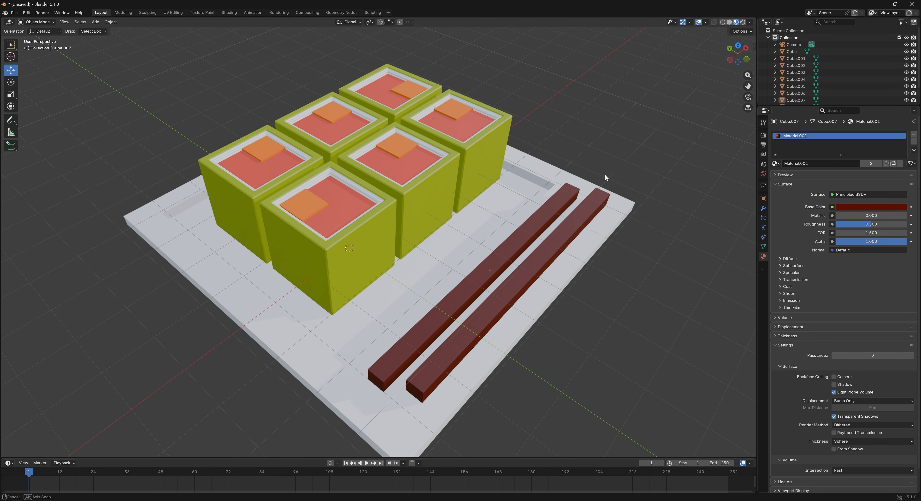
scroll(575, 220, up, 6)
scroll(575, 223, down, 8)
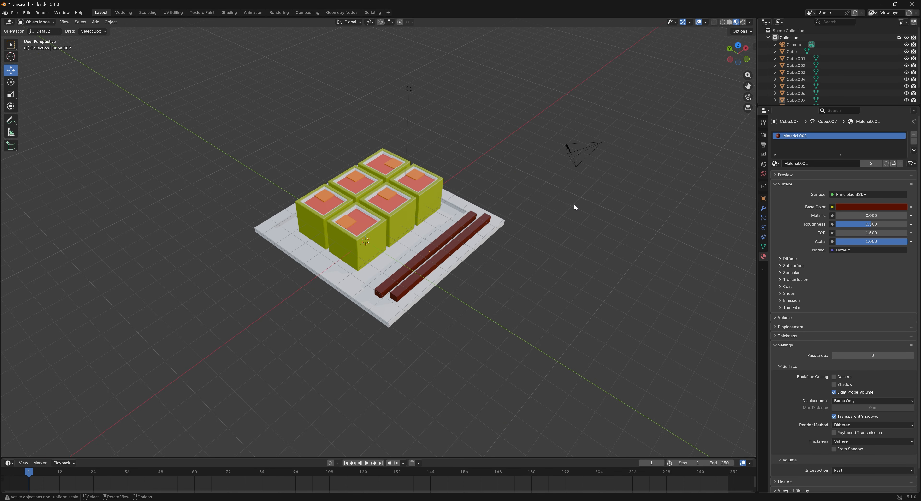
middle_drag(573, 207, 451, 265)
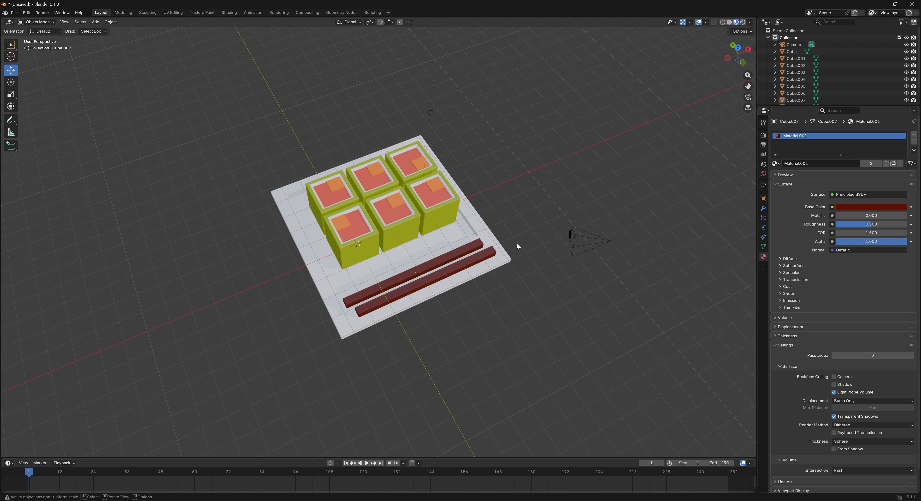
middle_drag(529, 247, 531, 219)
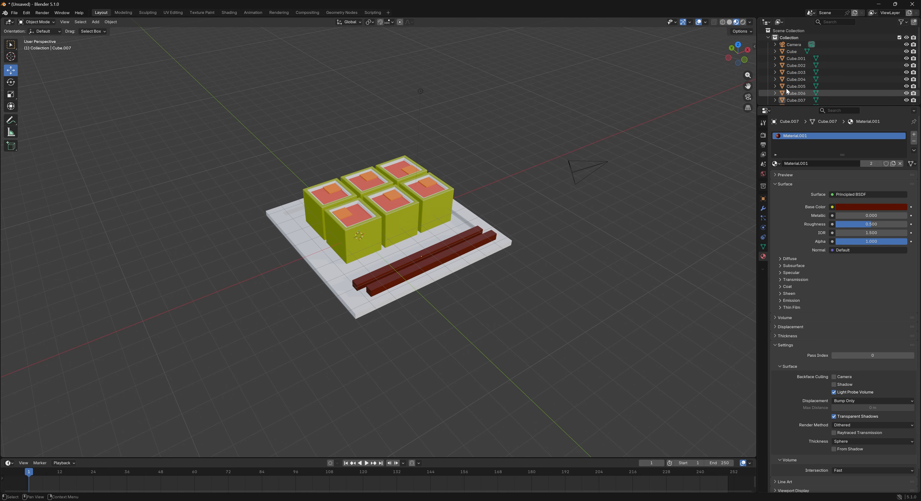
Step: Delete the scene's existing point light and set the viewport shading to Rendered
scroll(792, 68, down, 2)
click(791, 98)
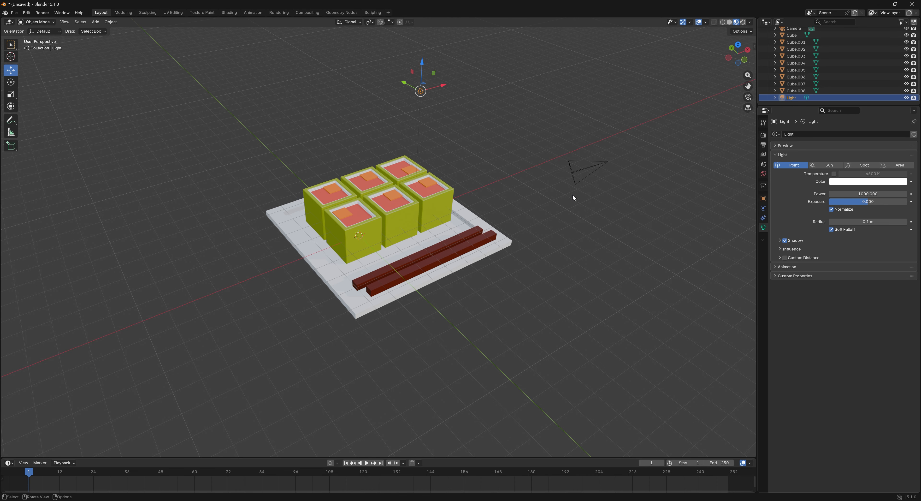
key(x)
click(560, 193)
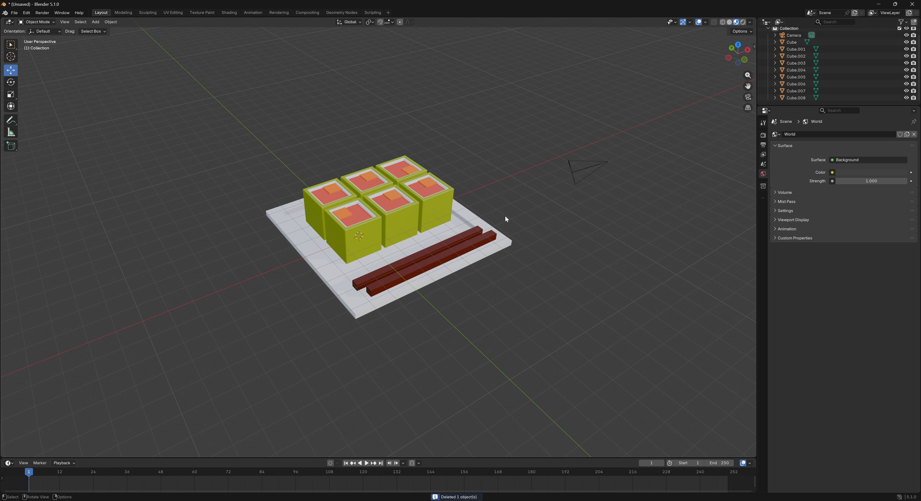
key(z)
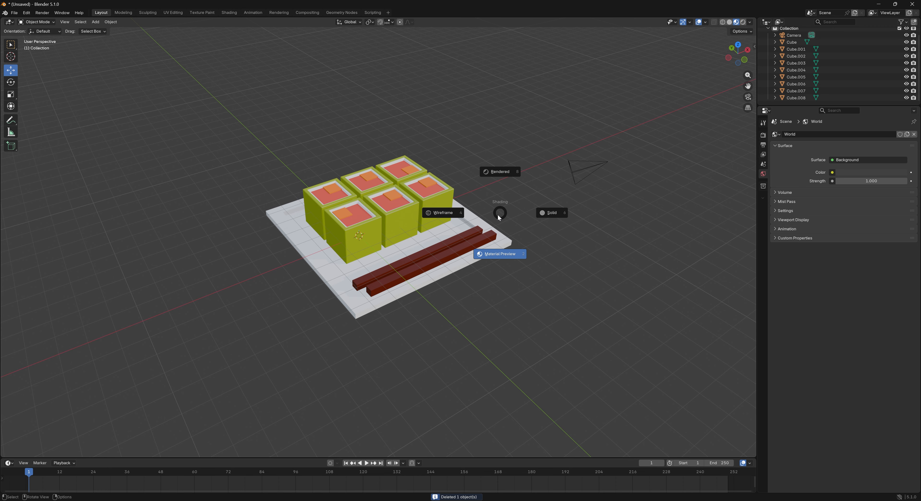
click(509, 177)
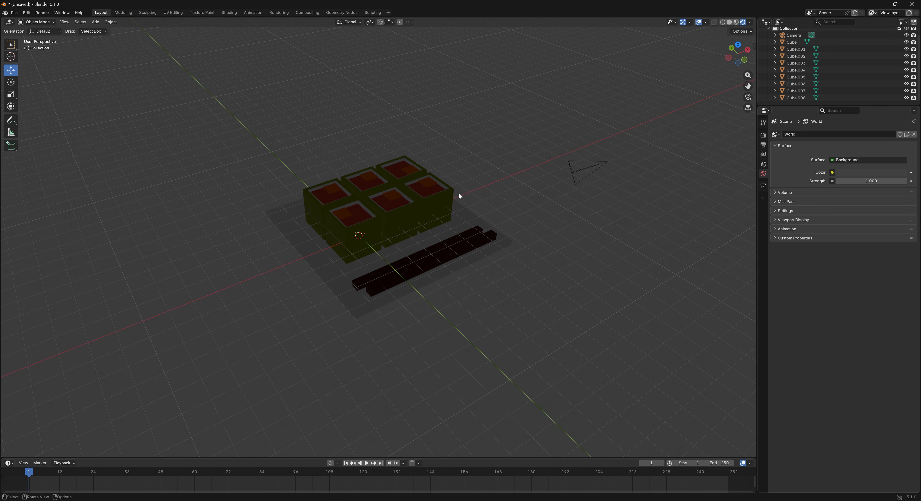
click(800, 42)
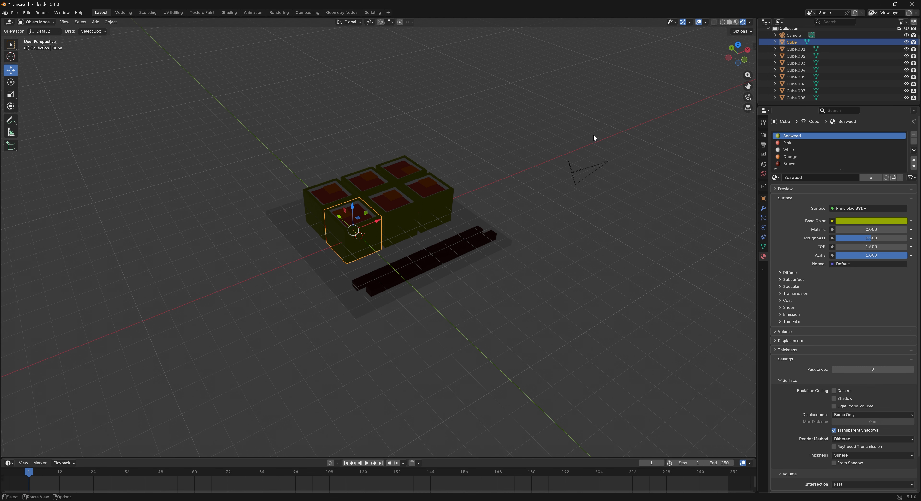
click(576, 146)
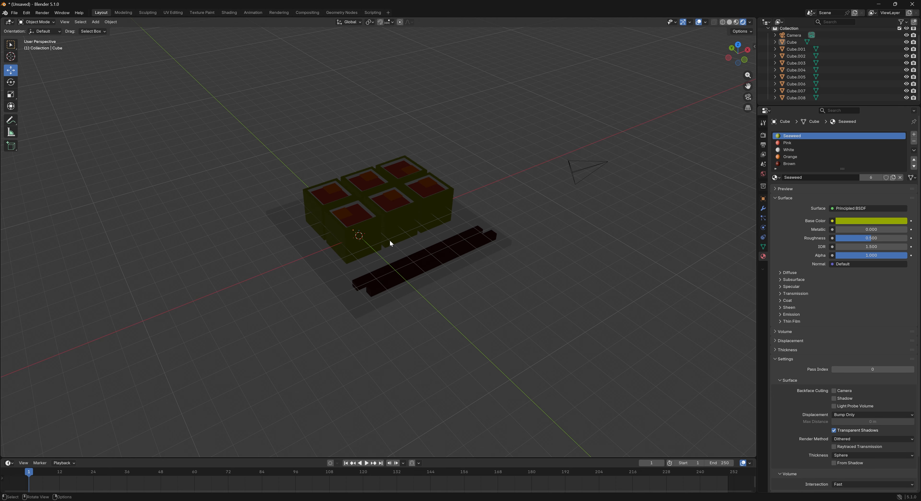
Step: Add an area light, place it raised beyond the slab's negative-X side and aim it at the pieces
key(shift+a)
mouse_move(355, 335)
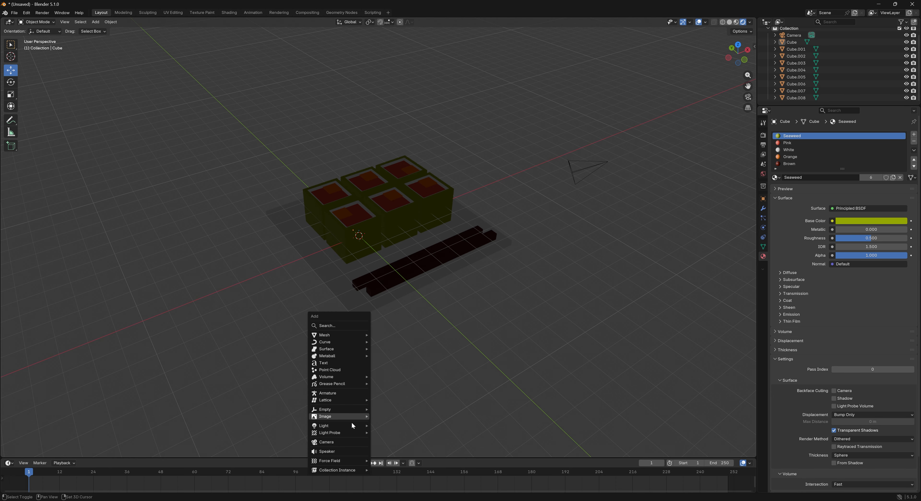
mouse_move(354, 425)
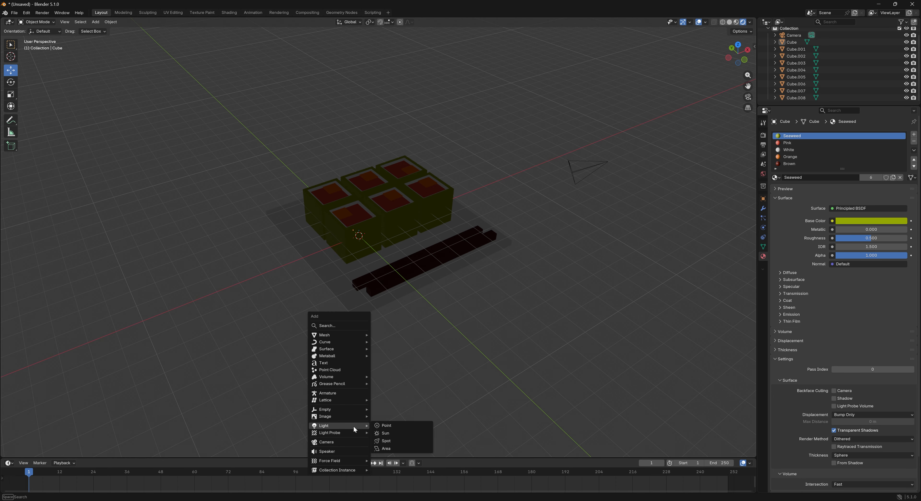
click(396, 447)
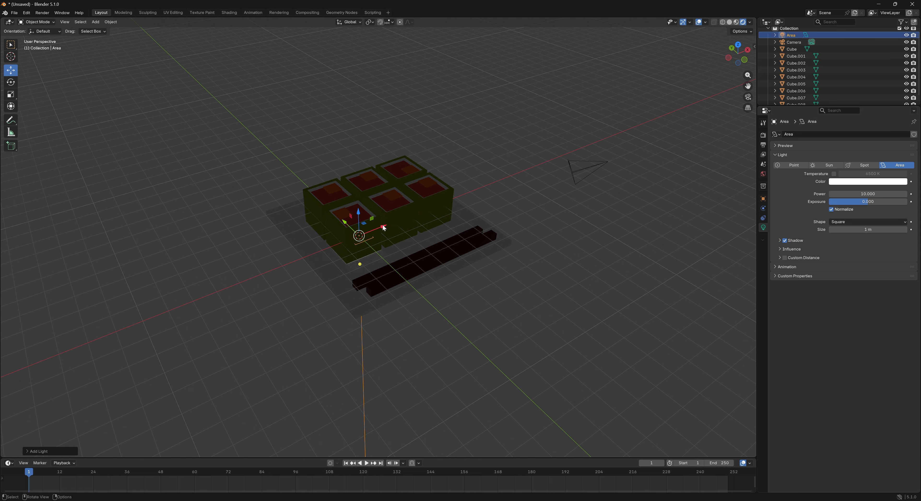
drag(384, 228, 347, 234)
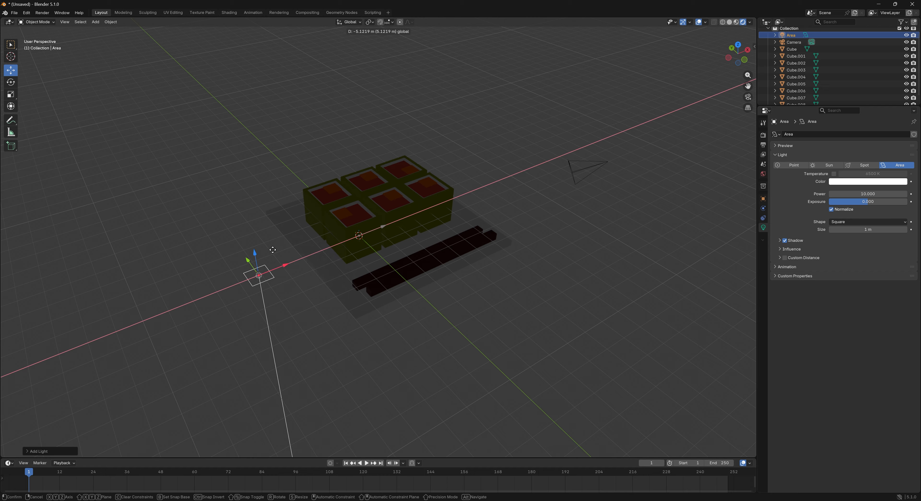
click(256, 249)
drag(236, 263, 204, 164)
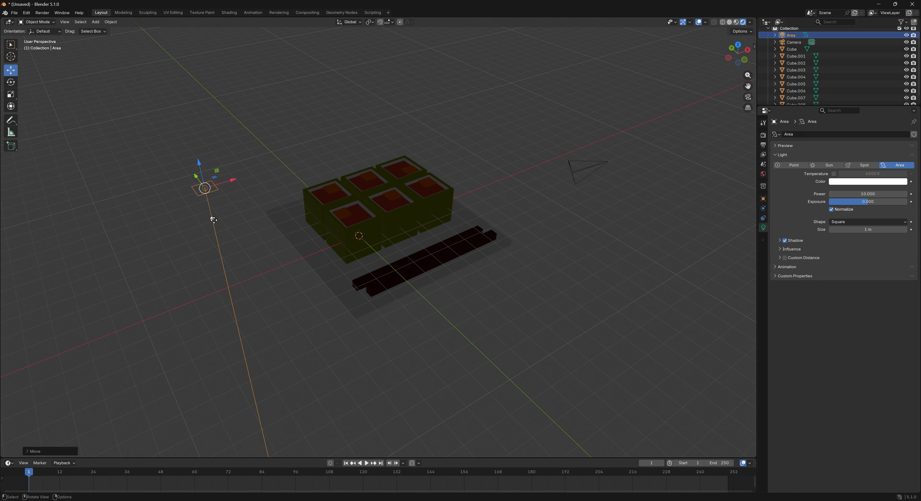
drag(214, 220, 457, 240)
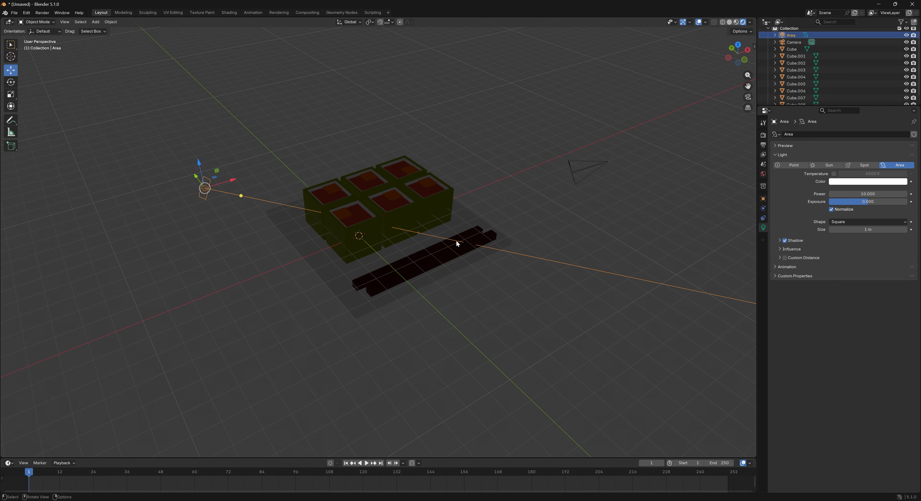
Step: Set the area light's power to 300, raise it slightly and aim it again at the pieces
middle_drag(444, 301, 404, 300)
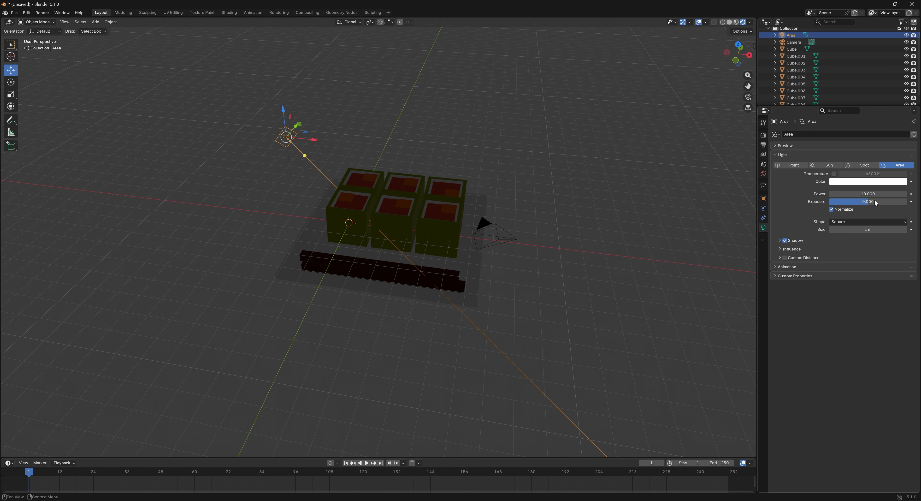
click(862, 195)
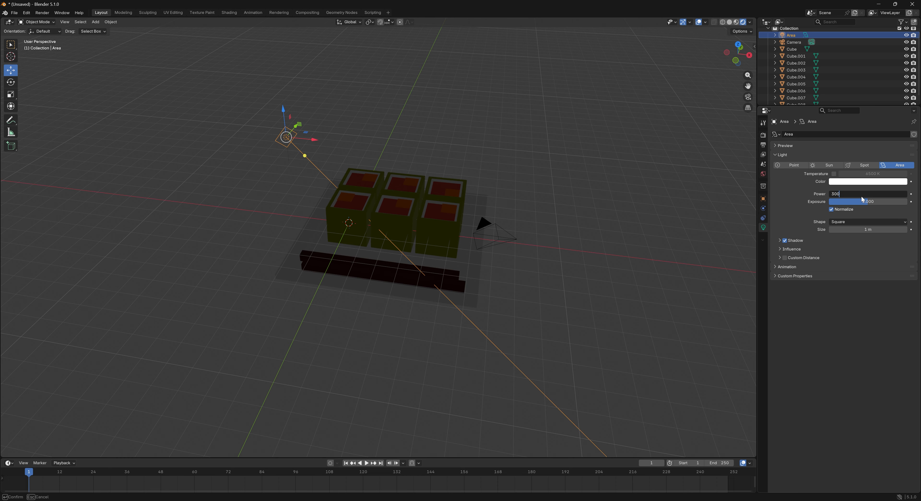
key(Return)
middle_drag(459, 225, 249, 193)
drag(211, 145, 207, 130)
drag(248, 171, 394, 230)
Step: Increase the first area light's power to 450 and deselect it
click(872, 195)
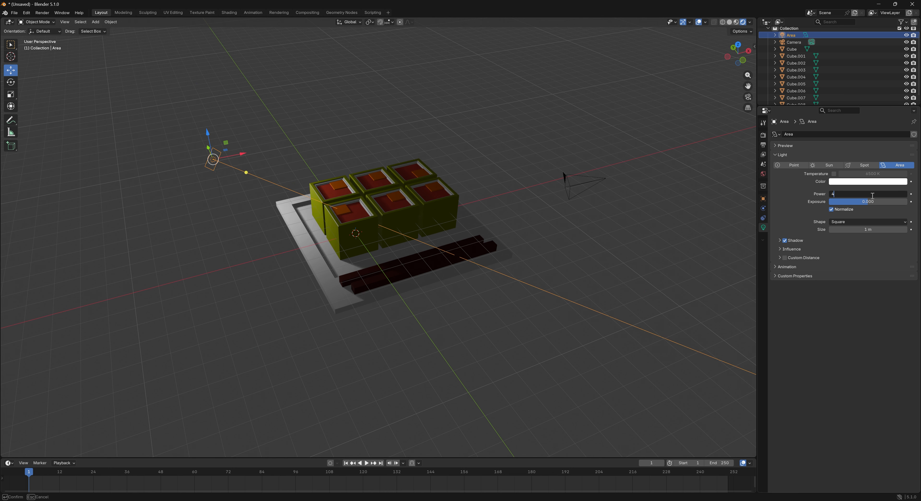
text(450)
key(Return)
click(494, 111)
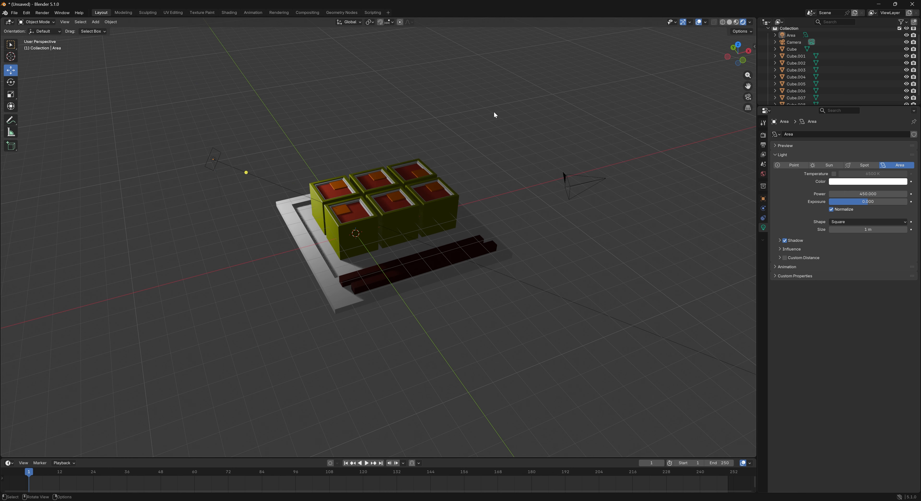
Step: Add a second area light, place it raised on the slab's positive-X side and aim it at the pieces
middle_drag(494, 111, 497, 139)
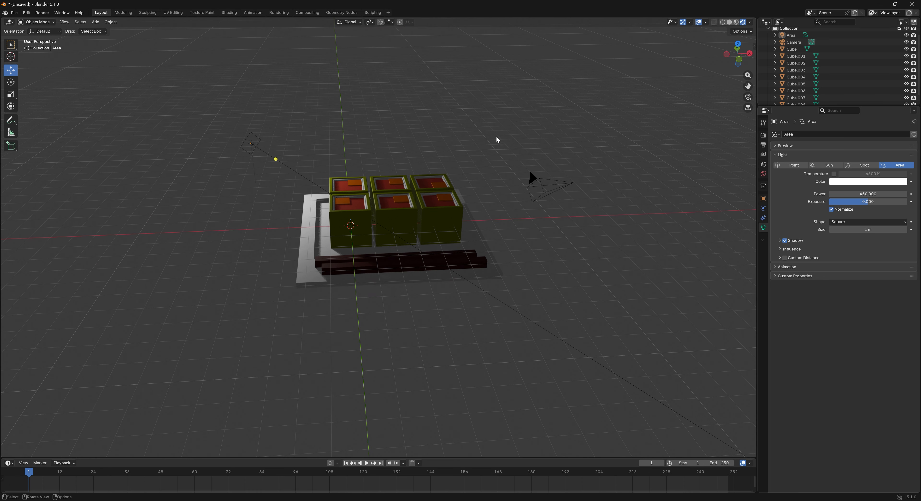
key(shift+a)
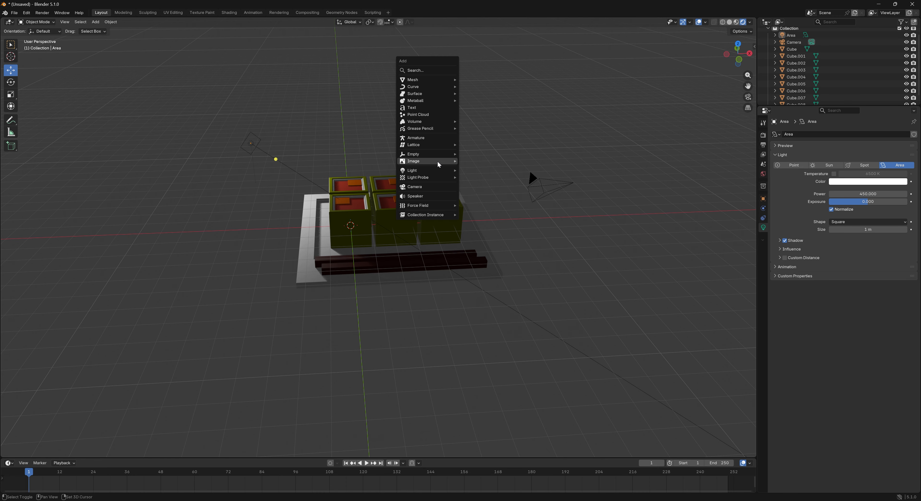
mouse_move(441, 171)
click(474, 193)
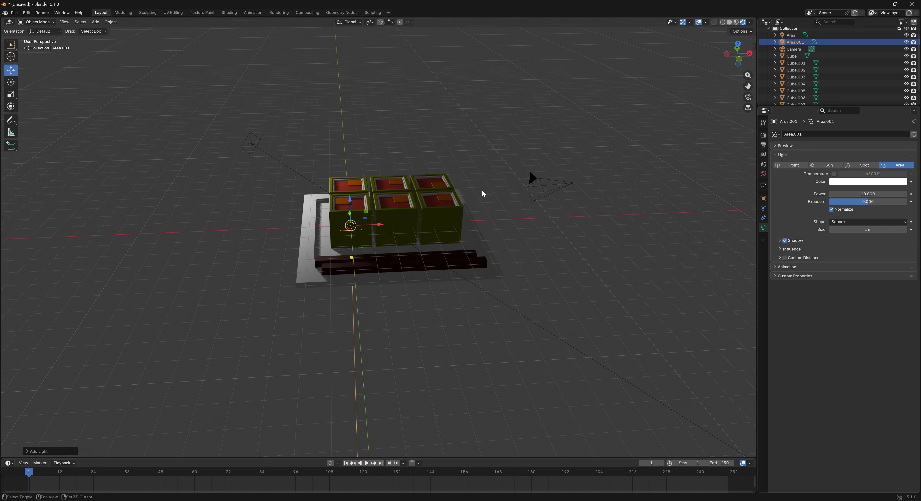
drag(380, 225, 511, 142)
drag(483, 110, 499, 91)
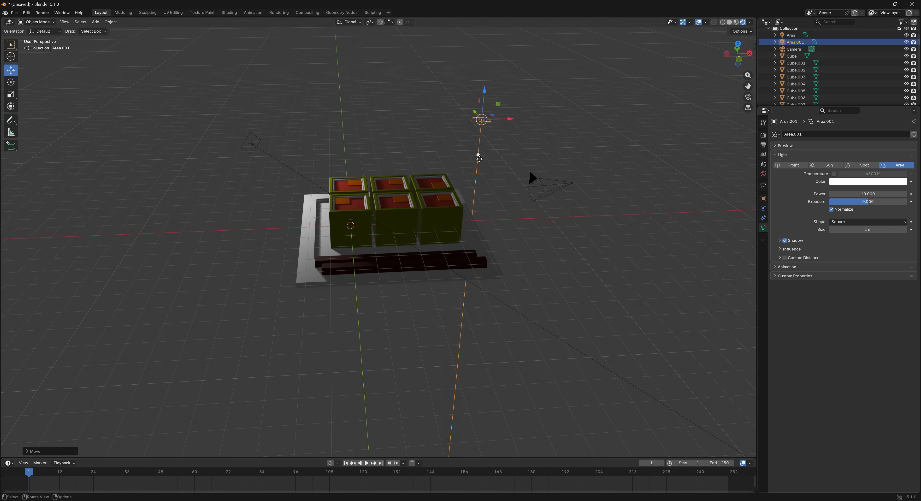
drag(479, 153, 389, 252)
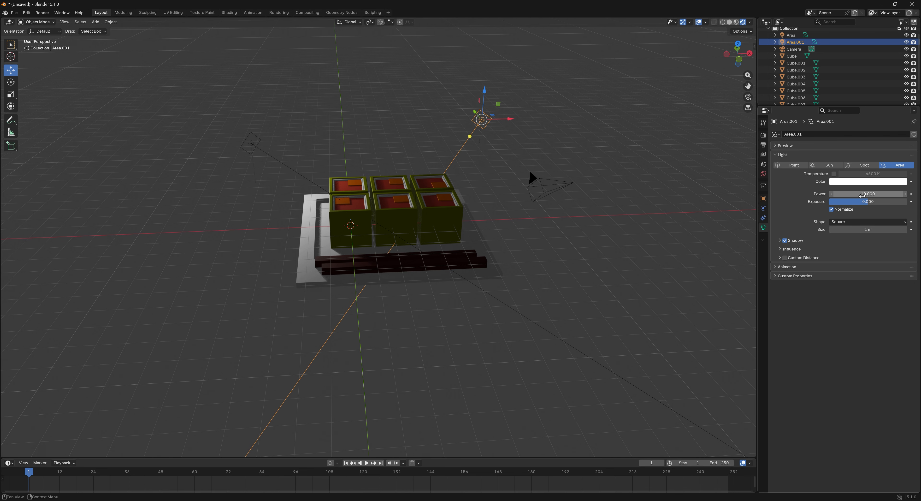
Step: Set the second area light's power to 600 and enlarge it to about 1.91 m
double_click(861, 193)
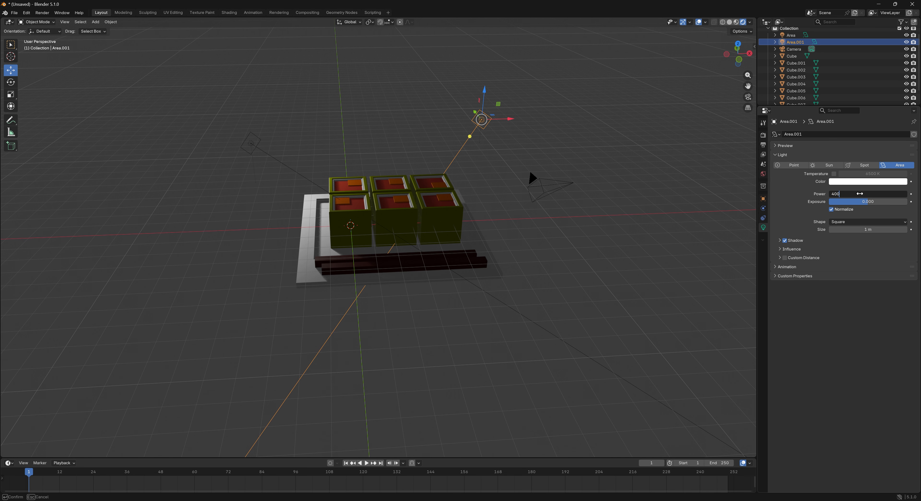
text(400)
key(Return)
middle_drag(480, 170, 369, 229)
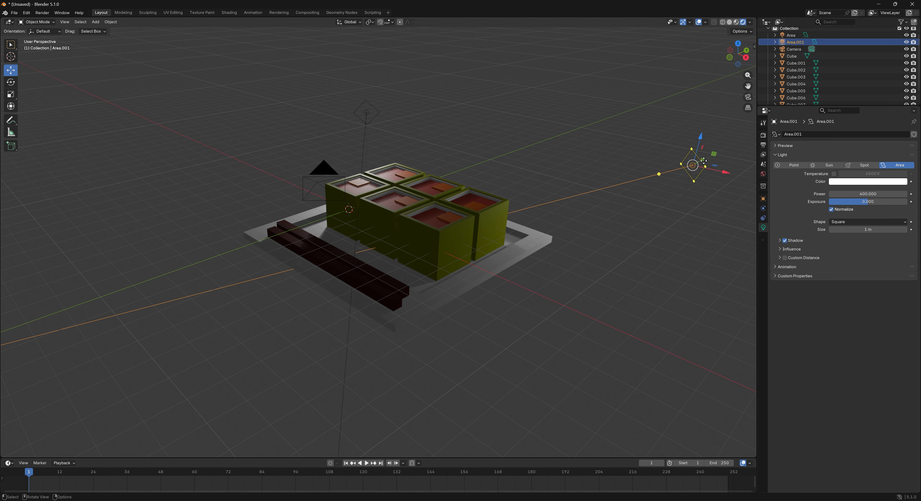
drag(702, 161, 712, 169)
click(736, 208)
middle_drag(720, 198, 716, 193)
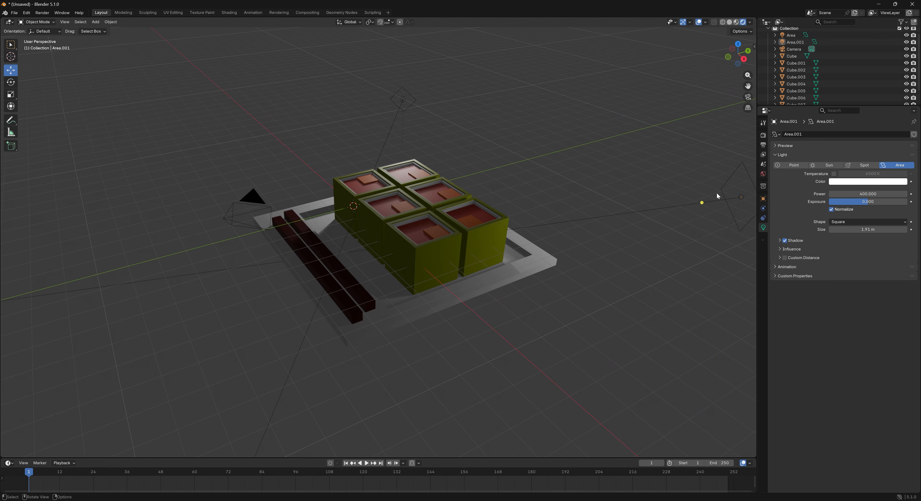
Step: Reposition the enlarged area light beside the slab and aim it again at the pieces
click(736, 196)
scroll(671, 208, up, 1)
scroll(671, 208, down, 4)
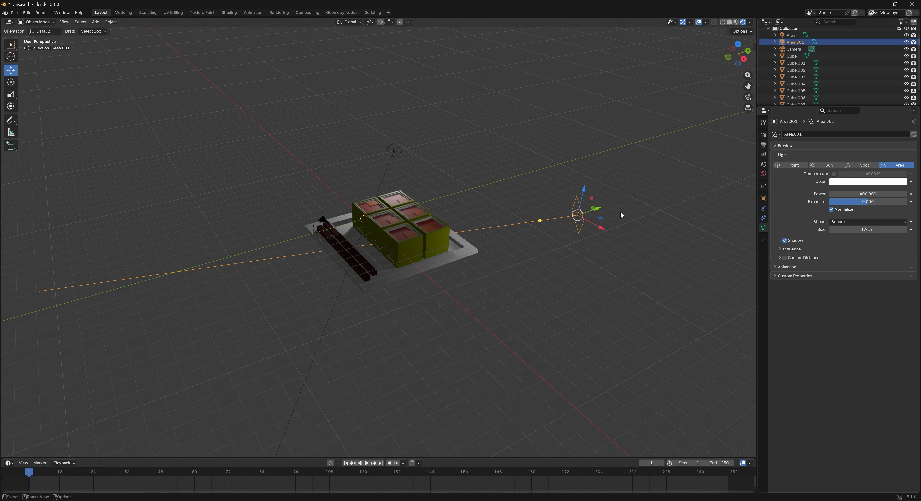
drag(607, 211, 536, 185)
middle_drag(534, 263, 498, 205)
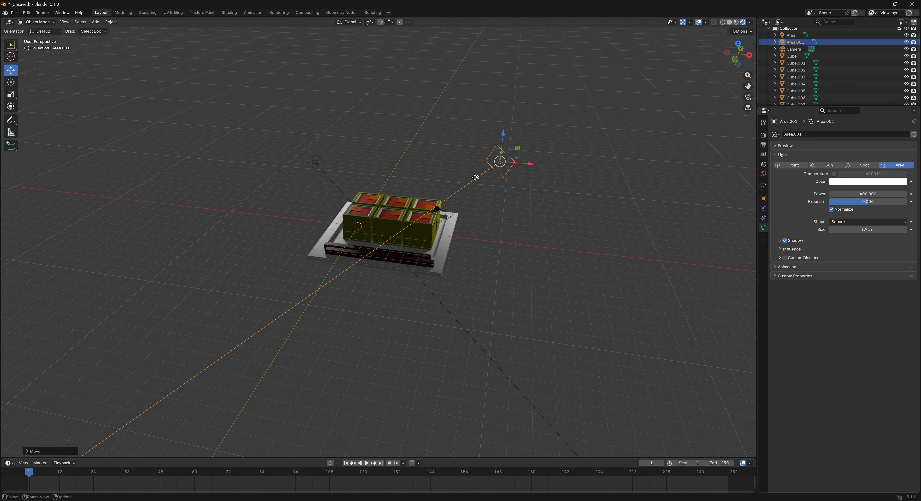
drag(475, 177, 466, 180)
click(505, 249)
middle_drag(505, 249, 545, 252)
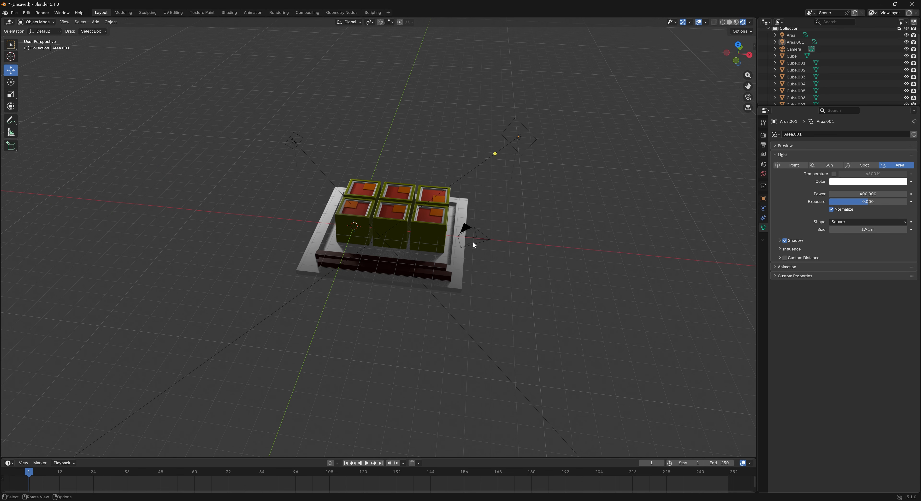
Step: Add a third area light, move it out along negative Y past the chopsticks and aim it at the pieces
key(shift+a)
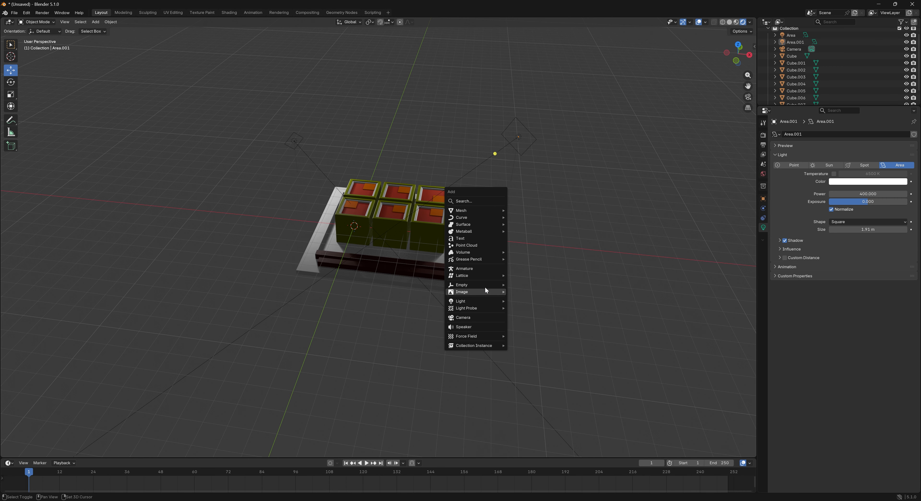
mouse_move(485, 285)
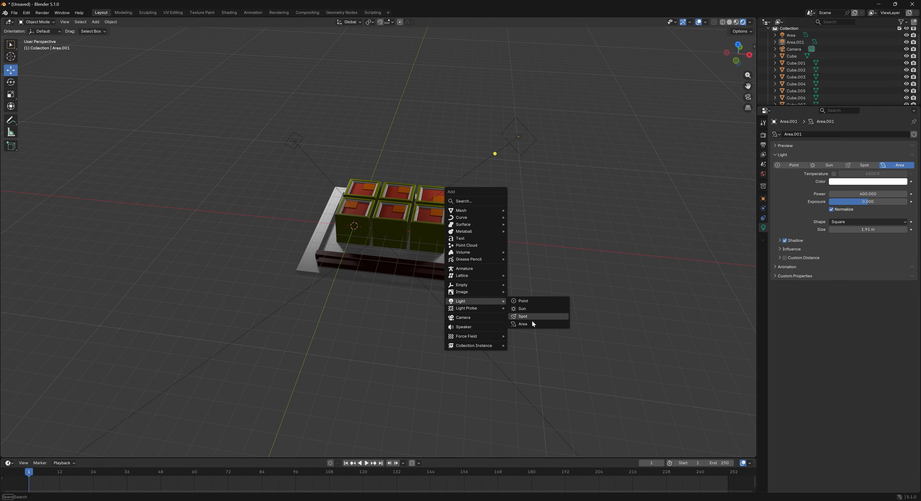
click(532, 325)
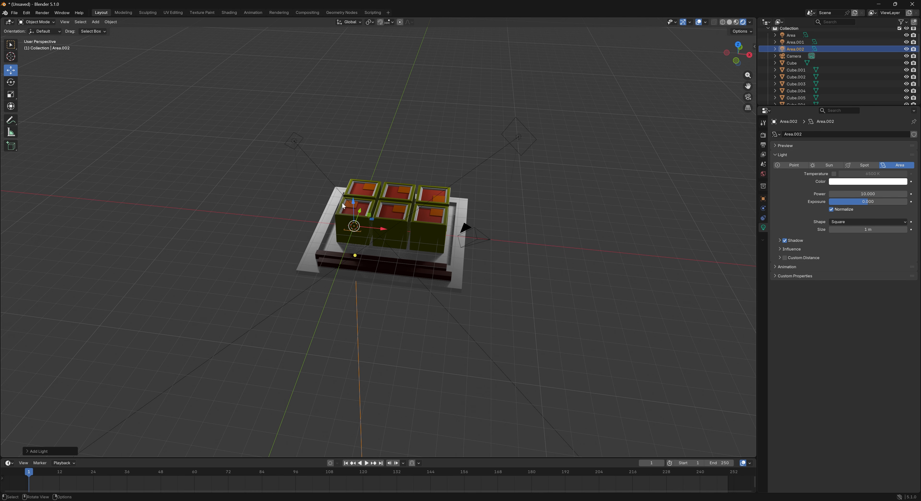
drag(361, 213, 311, 317)
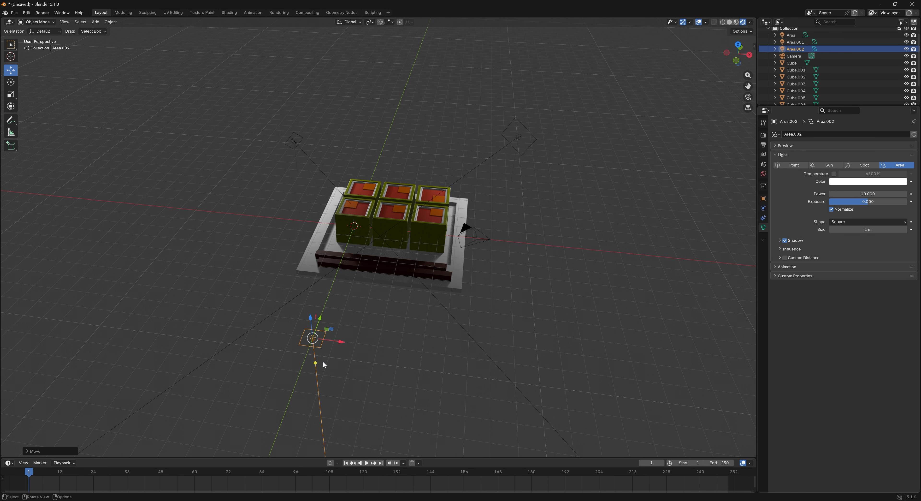
drag(316, 363, 391, 228)
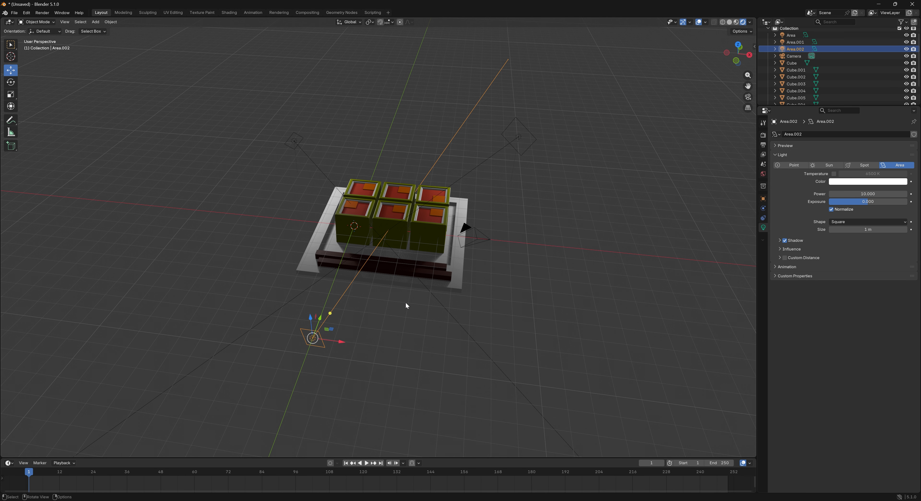
Step: Shift the third area light slightly along positive X and upward, and set its power to 328.7
middle_drag(404, 312, 367, 241)
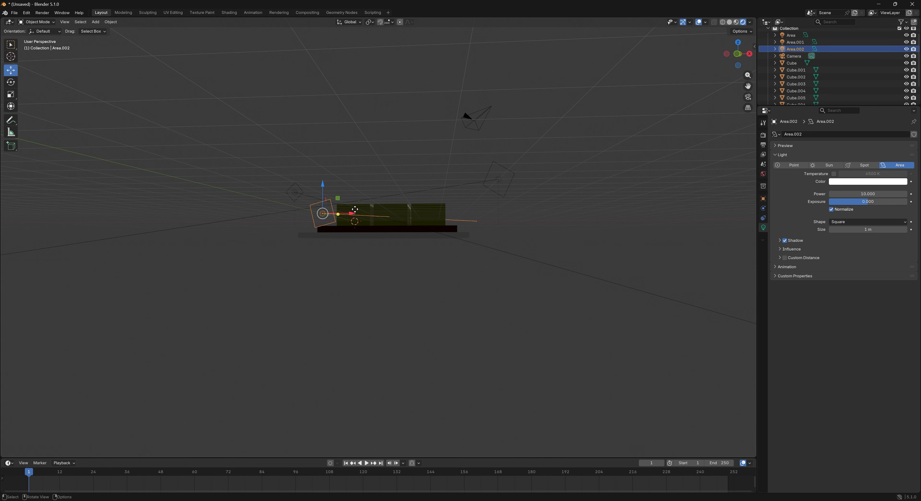
drag(355, 211, 366, 211)
drag(336, 184, 336, 178)
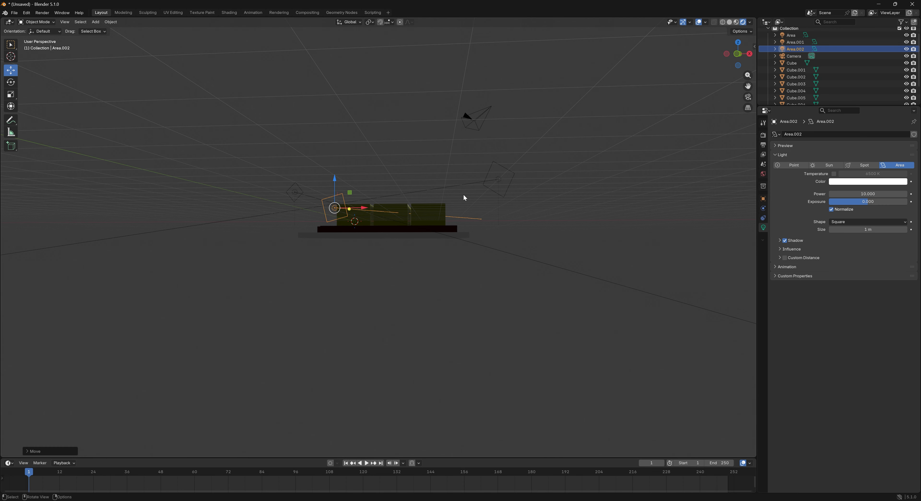
middle_drag(464, 198, 447, 223)
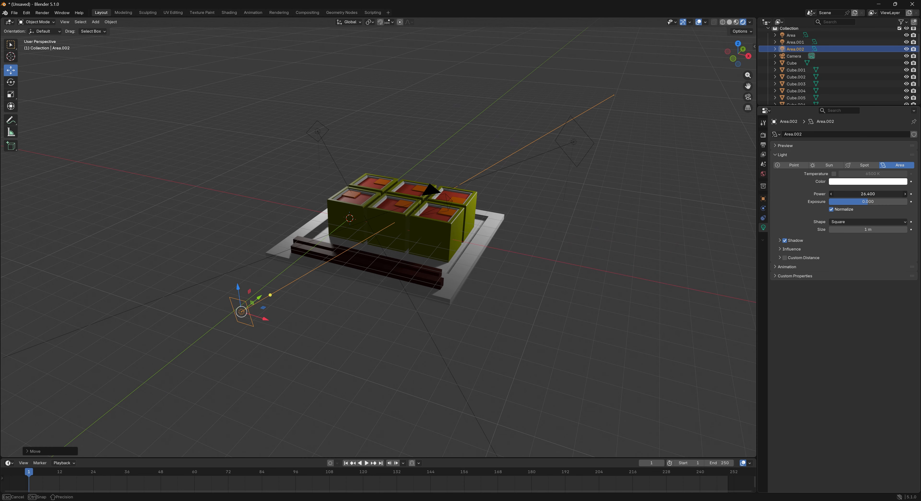
drag(849, 193, 849, 194)
Step: Raise the third area light above the chopstick side of the slab and redirect its beam onto the pieces
drag(234, 285, 374, 250)
middle_drag(374, 250, 347, 258)
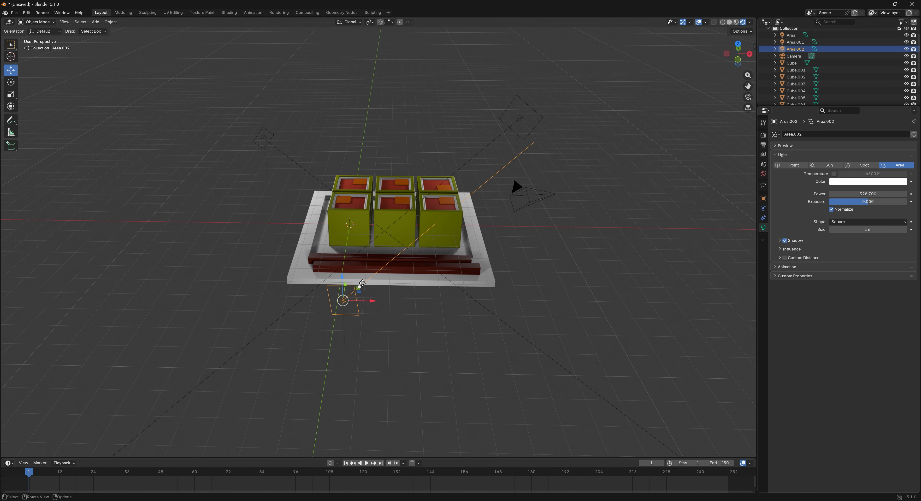
drag(362, 283, 374, 251)
middle_drag(374, 251, 275, 143)
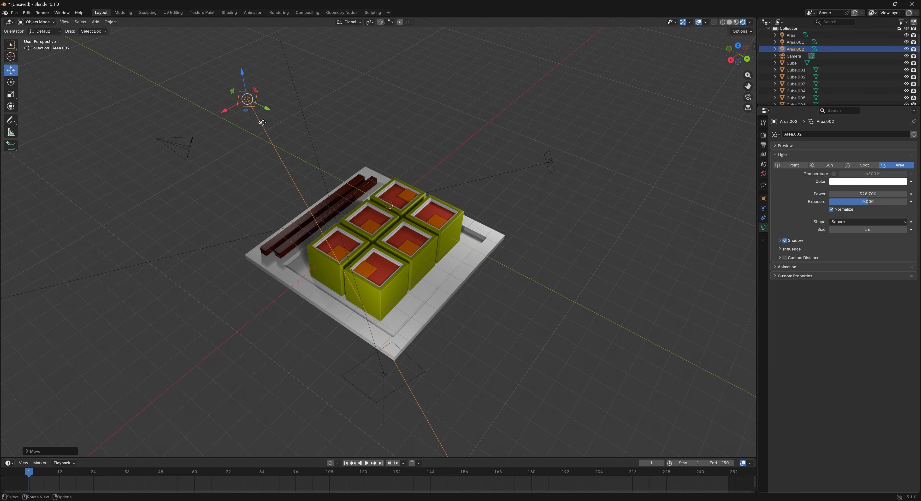
middle_drag(269, 262, 389, 242)
drag(404, 166, 405, 154)
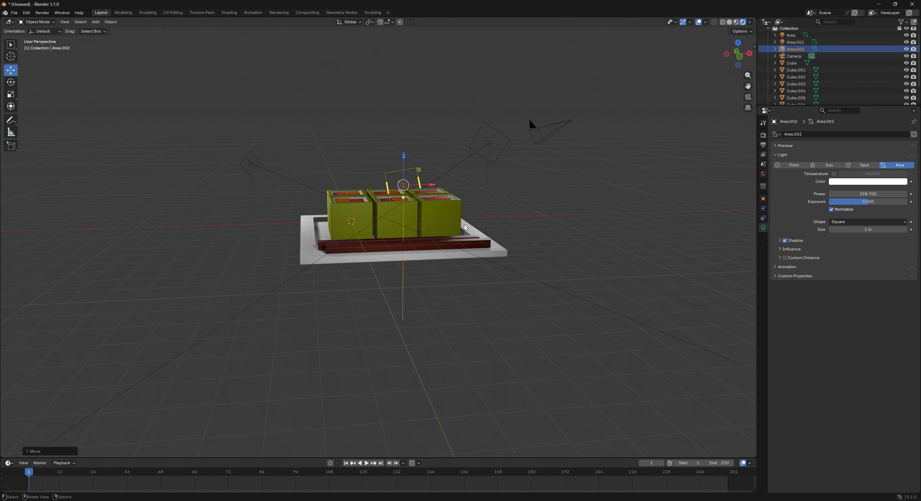
click(539, 247)
mouse_move(540, 236)
middle_down()
mouse_move(525, 251)
mouse_move(525, 237)
middle_up()
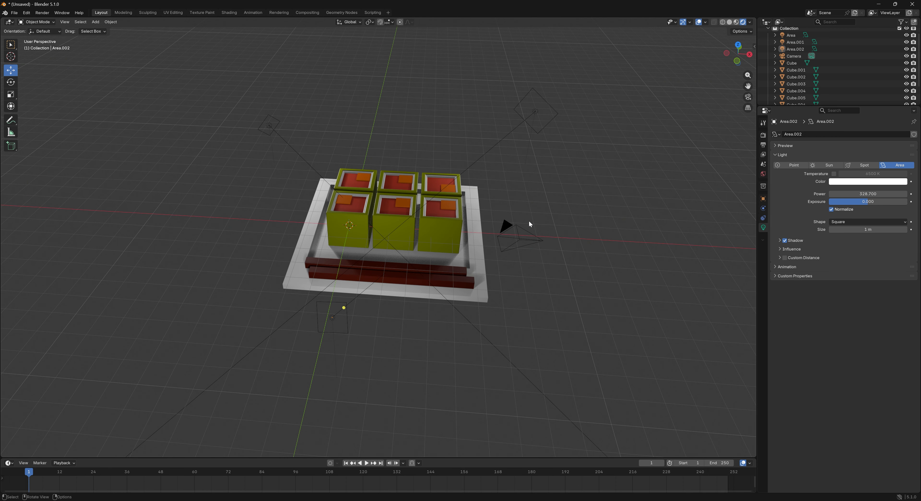
scroll(408, 147, down, 3)
key(shift+a)
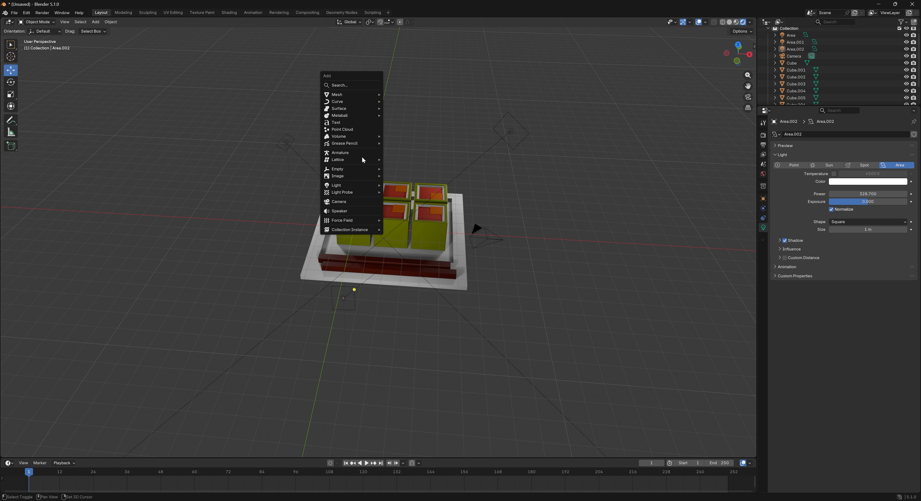
mouse_move(361, 184)
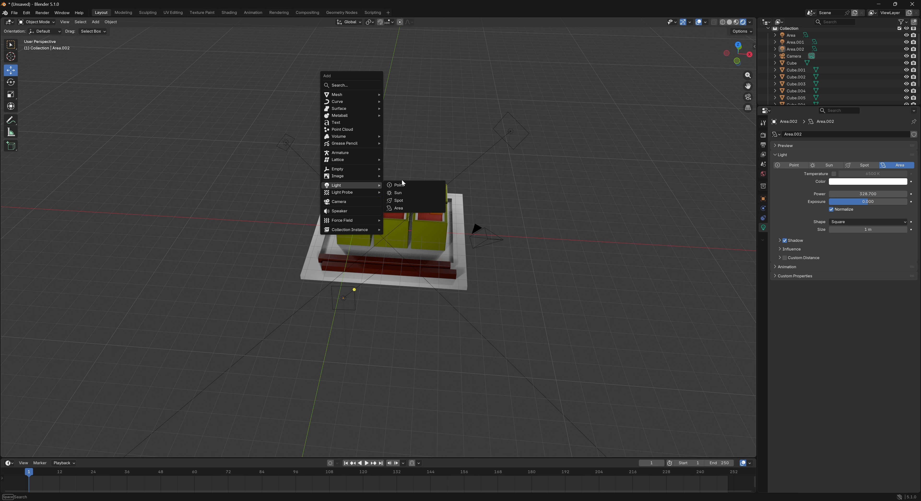
click(419, 191)
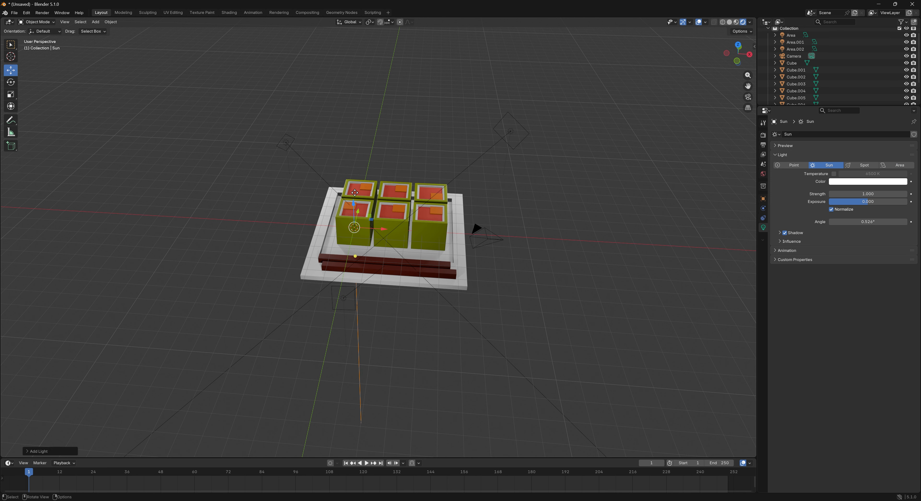
drag(354, 192, 352, 101)
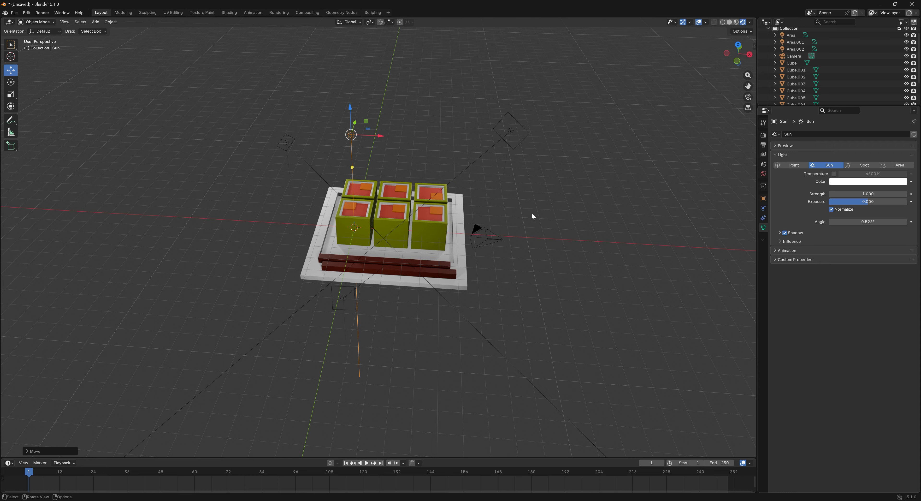
key(x)
click(460, 167)
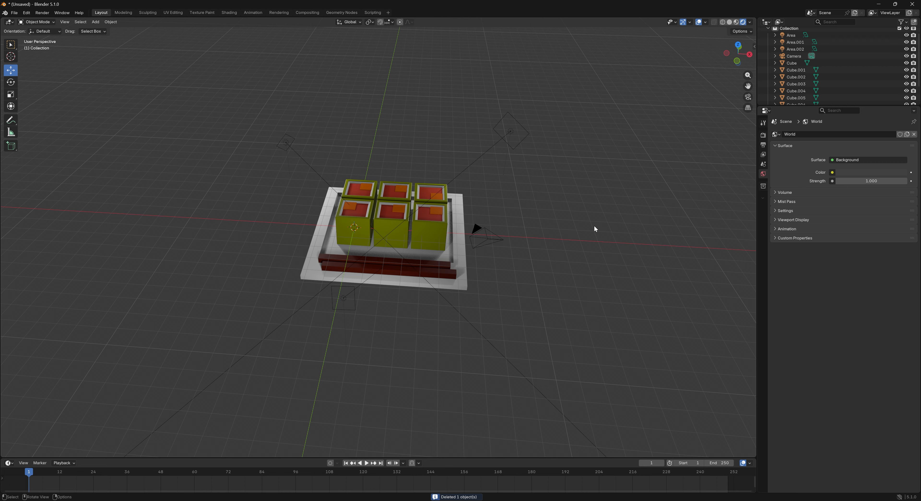
Step: Set the scene's camera object as the active camera and look through it
click(479, 226)
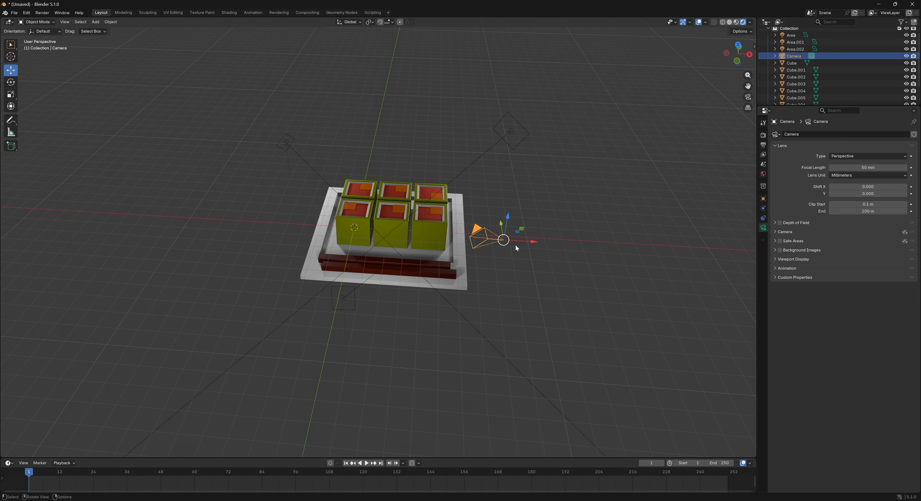
click(65, 22)
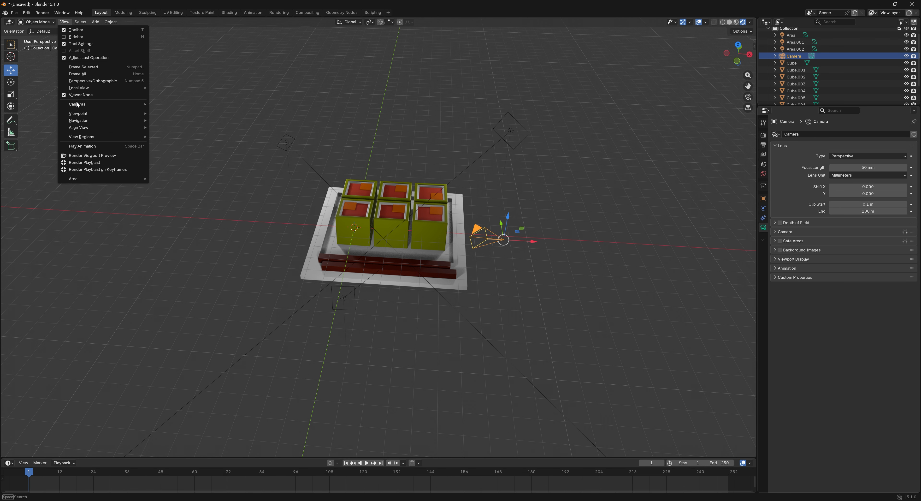
mouse_move(95, 104)
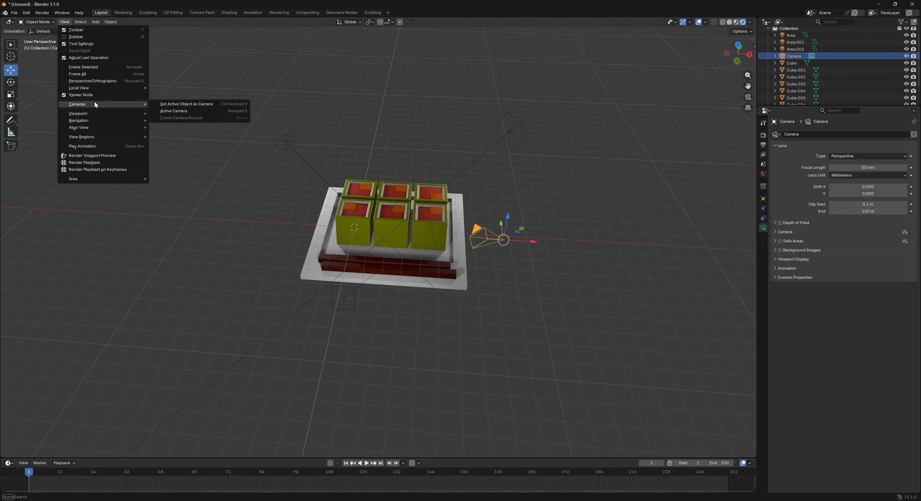
click(187, 105)
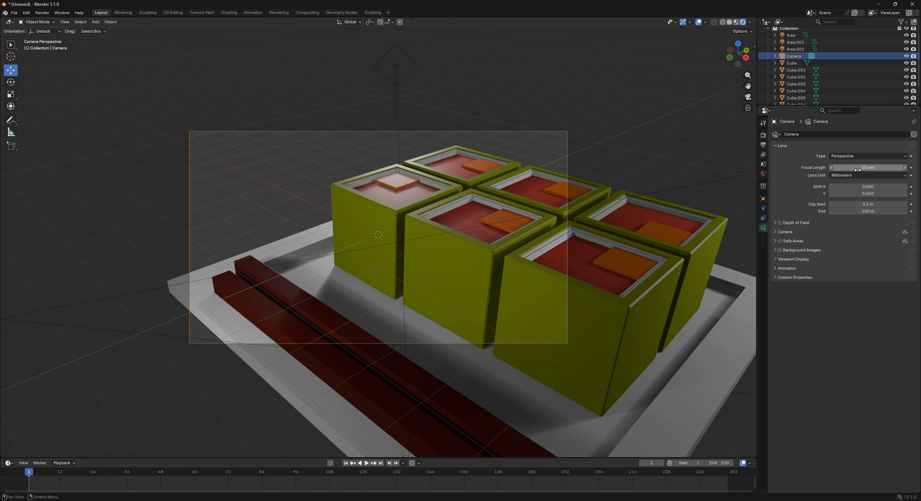
Step: Shorten the camera's focal length to 35 mm and reduce it further to 32 mm
click(868, 167)
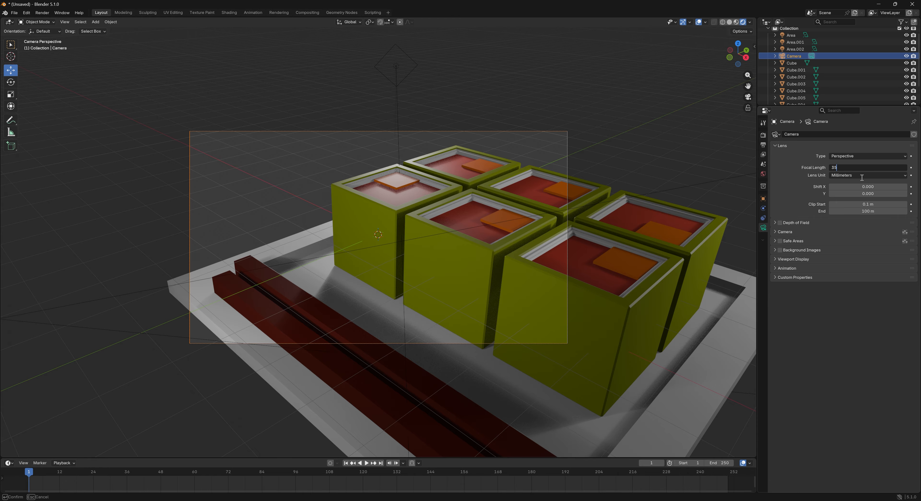
text(35)
key(Return)
click(866, 167)
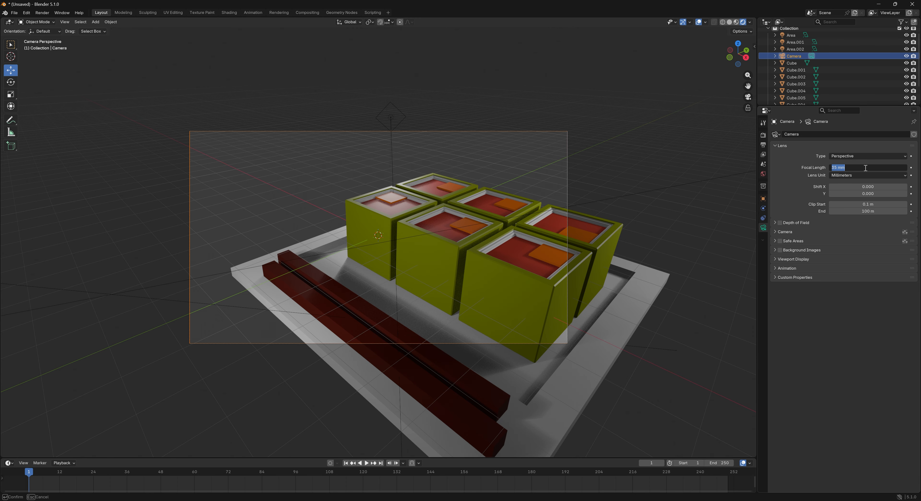
text(32)
key(Return)
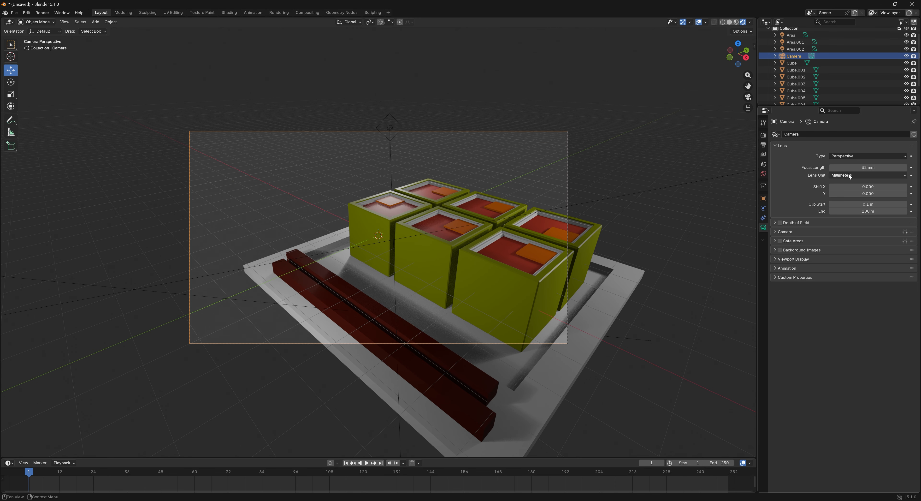
Step: Move the camera away from the slab to location X 11.439 m, Y -8.1358 m, Z 4.6383 m so the whole model fits the frame
click(765, 199)
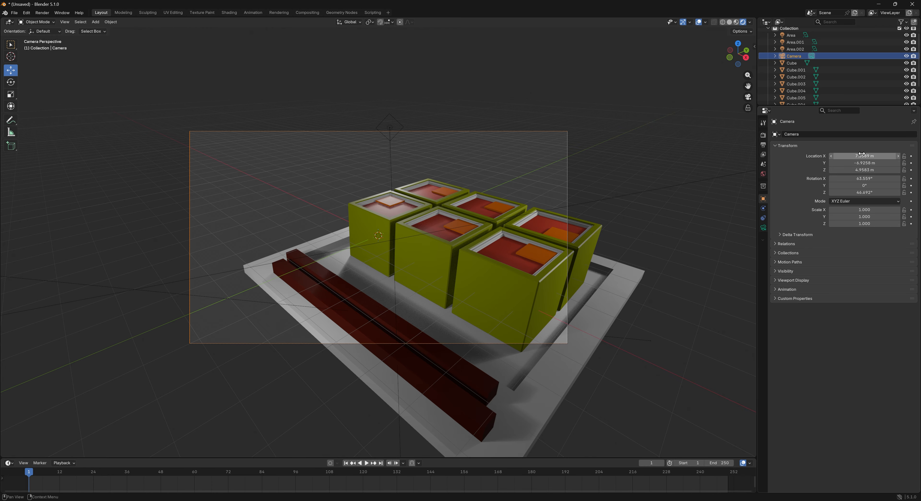
drag(852, 156, 918, 156)
drag(857, 163, 823, 163)
drag(859, 170, 836, 162)
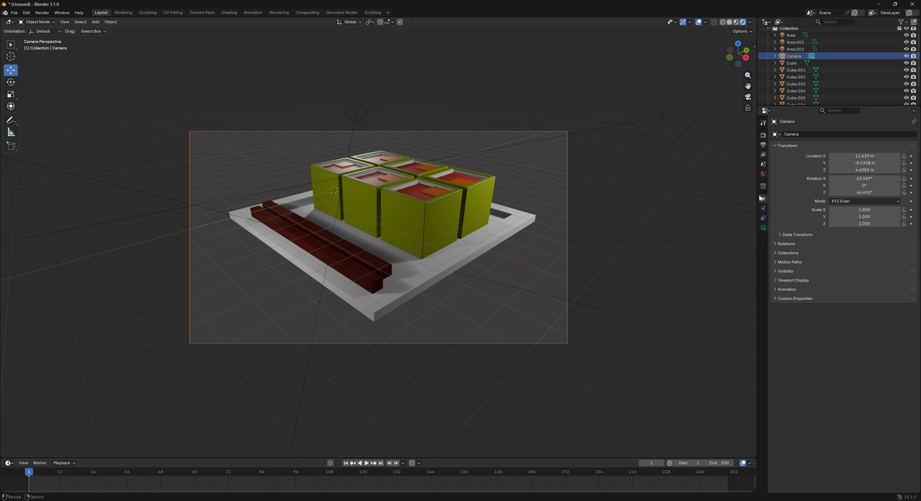
Step: Set the camera's lens shift to X 0.020, Y -0.090 and move the camera to X 11.349 m, Y -8.3058 m, Z 6.0083 m
click(764, 228)
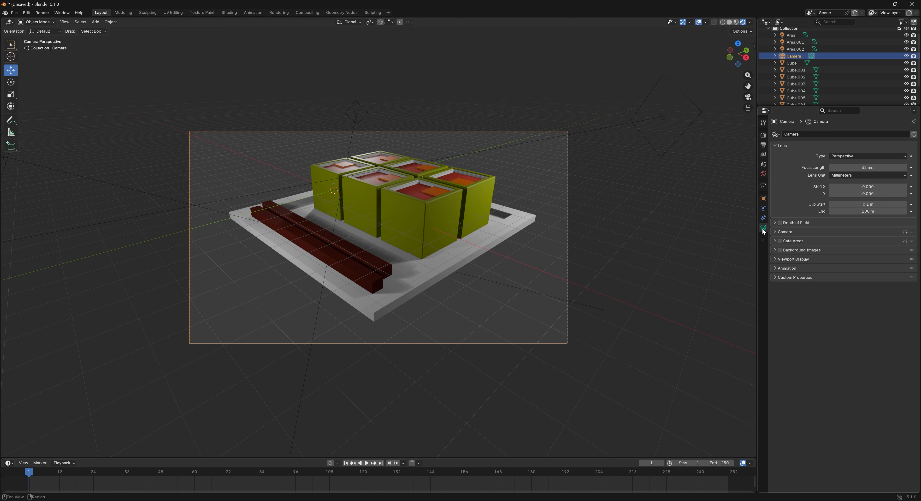
mouse_move(868, 187)
mouse_down()
mouse_move(887, 186)
mouse_move(862, 193)
mouse_up()
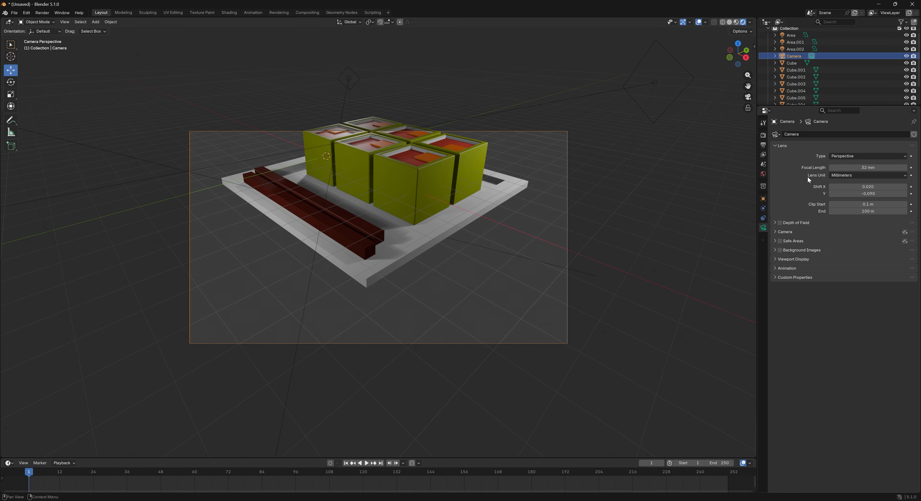
click(763, 199)
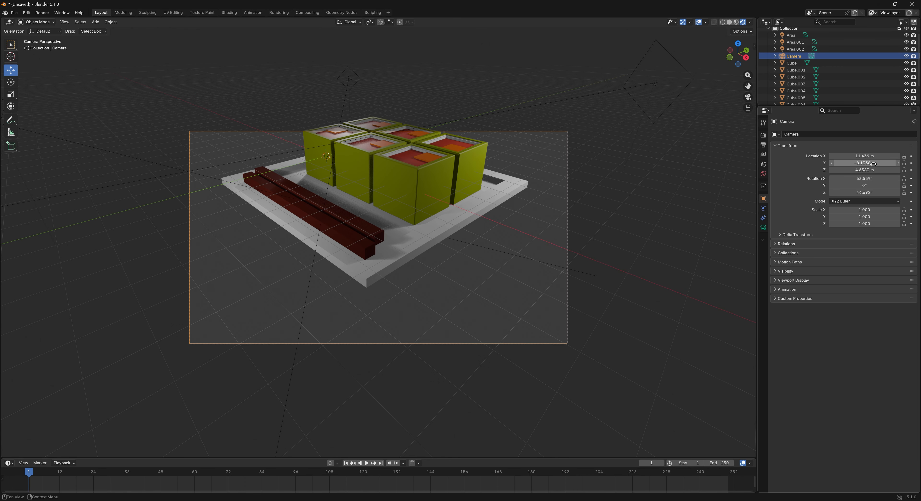
drag(873, 164, 891, 156)
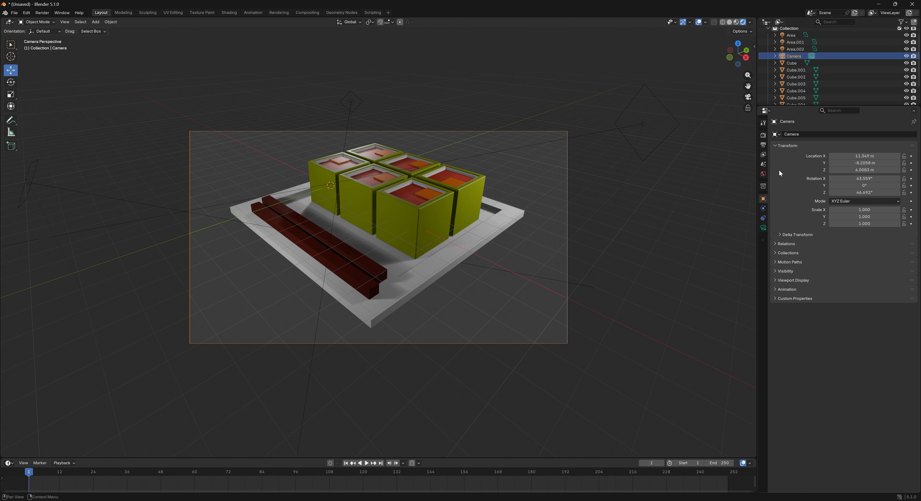
Step: Set the camera's focal length to 28 mm
click(764, 227)
click(869, 166)
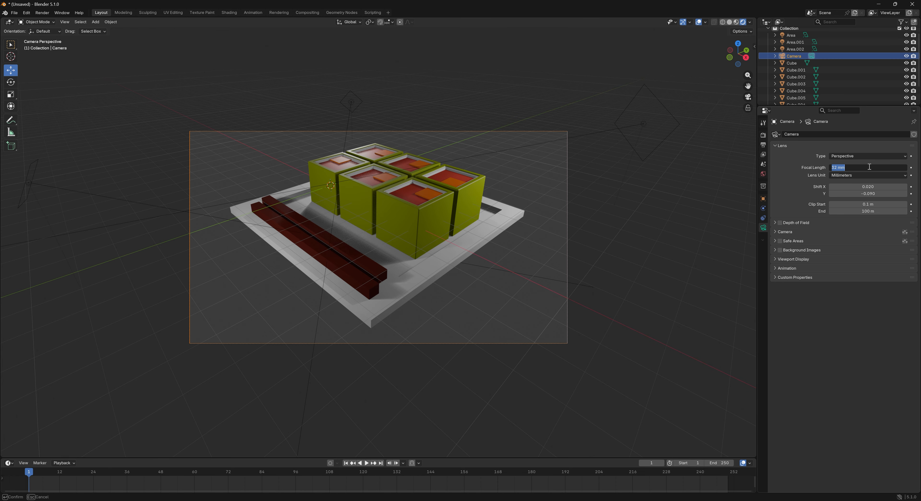
text(8)
key(Return)
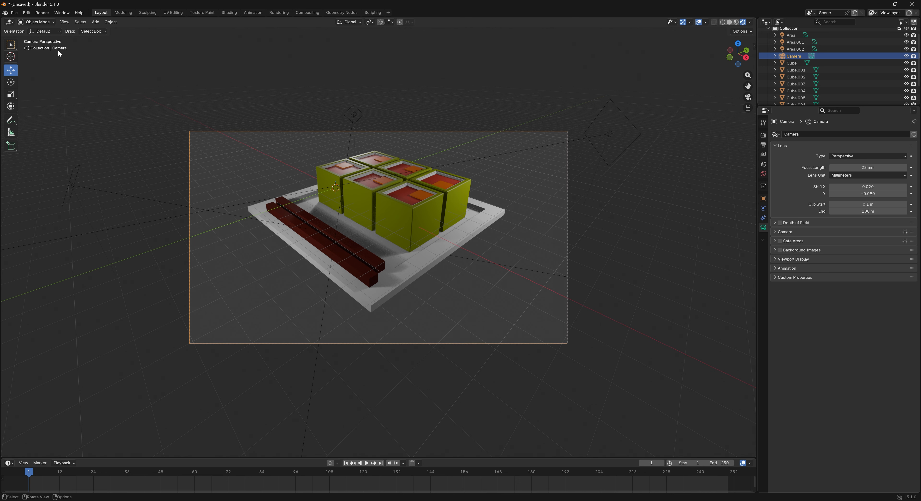
Step: Render a still image from the camera and move the render window so the whole picture is in view
click(45, 14)
click(50, 21)
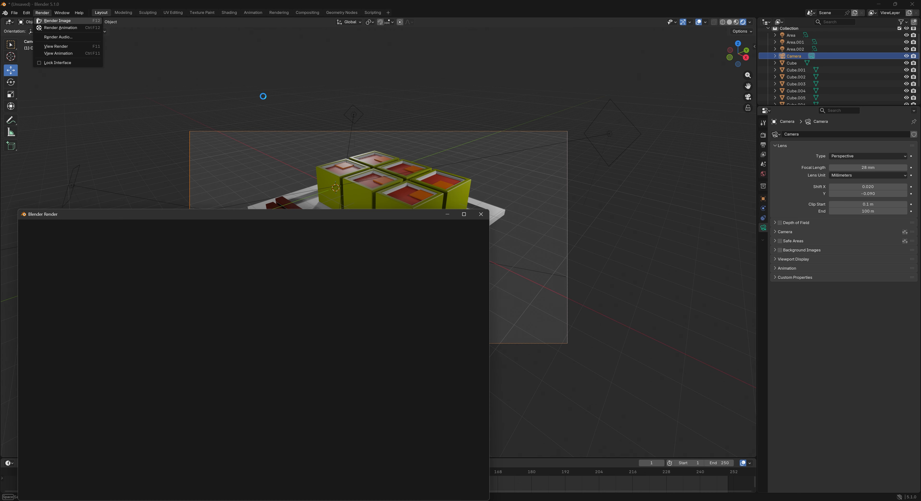
drag(275, 211, 355, 145)
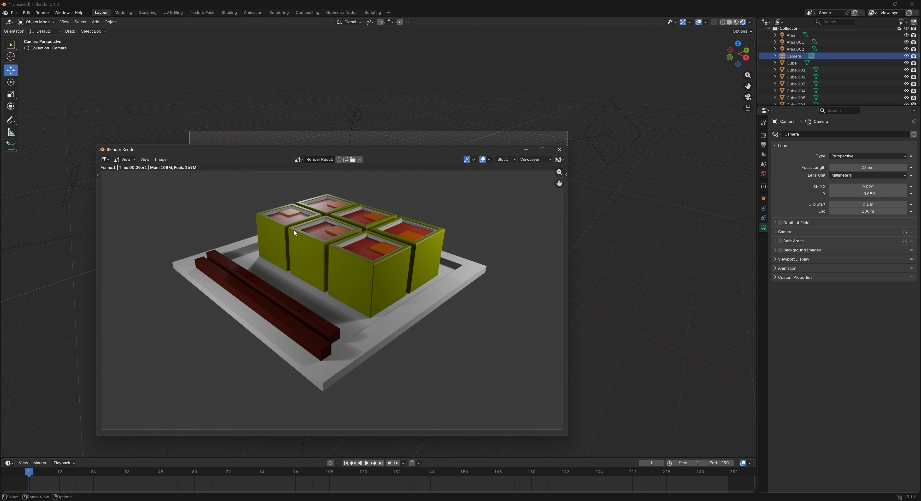
Step: Save the rendered image to the Desktop under the name sushiv2 and open the saved file from the desktop
click(161, 159)
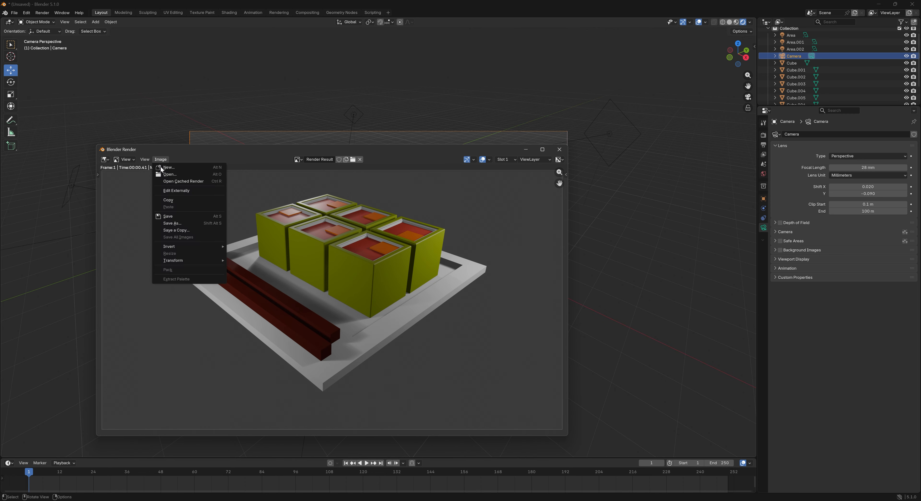
click(206, 224)
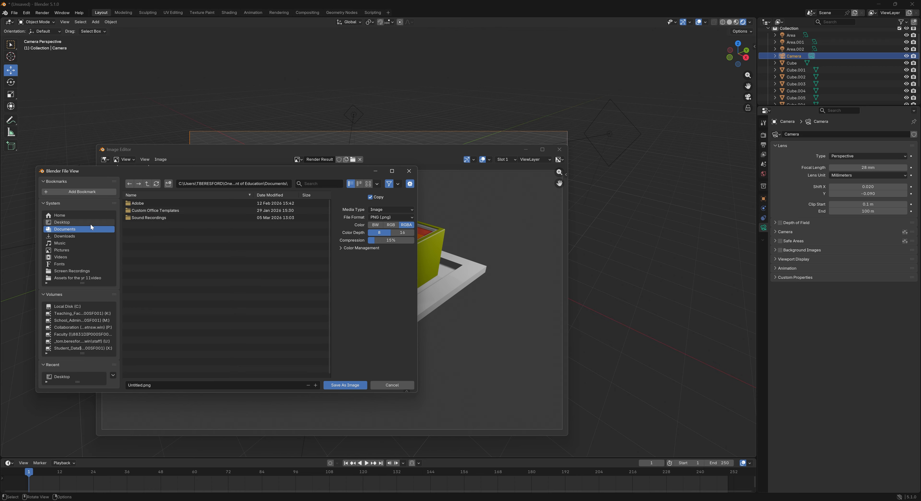
click(71, 223)
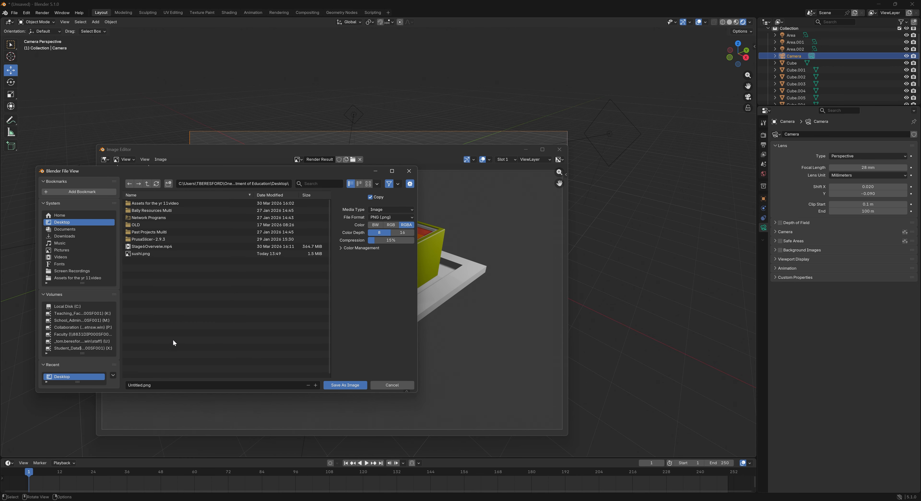
click(141, 386)
text(sushiv2)
click(349, 388)
click(345, 385)
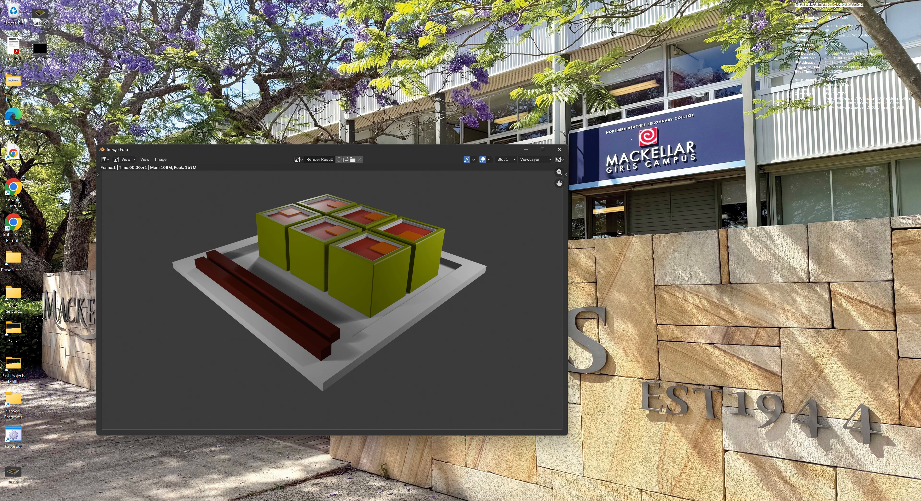
double_click(40, 16)
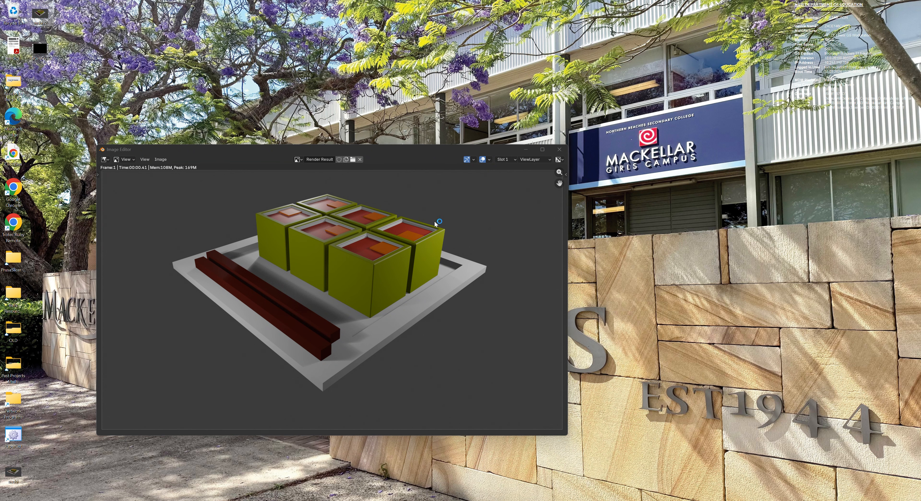